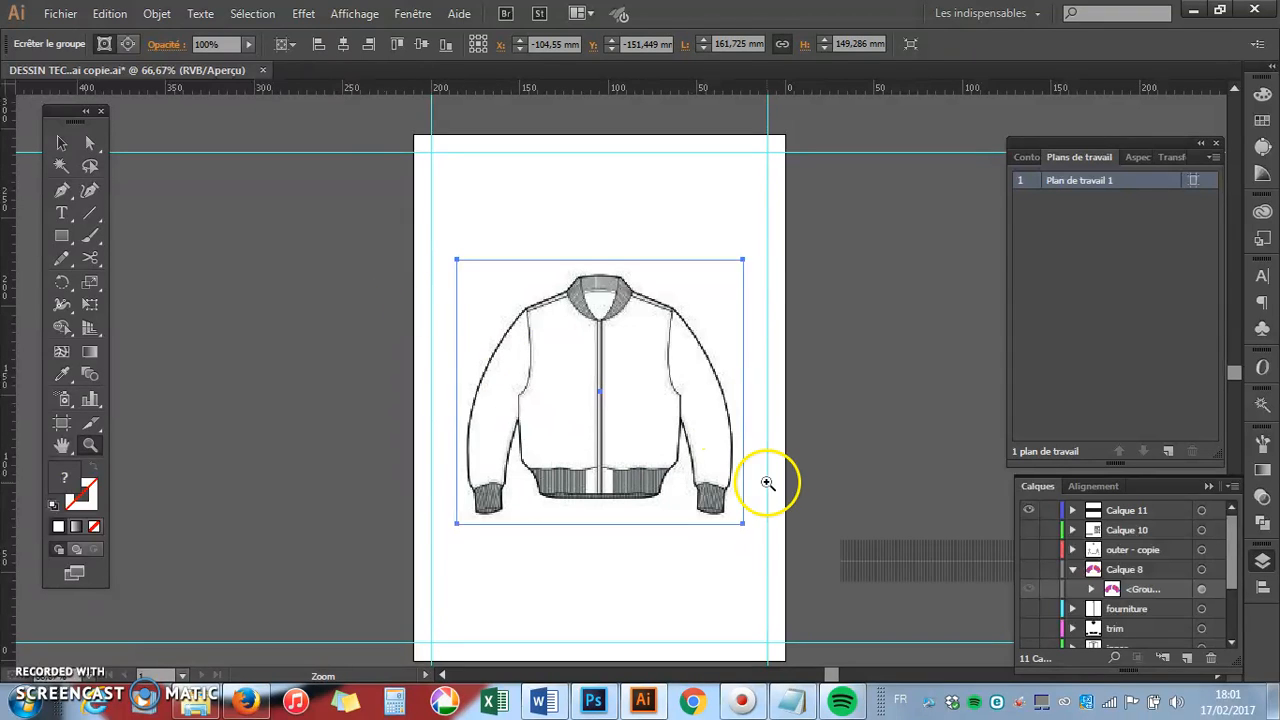
- Place a vertical guide along the jacket's centre front
click(62, 143)
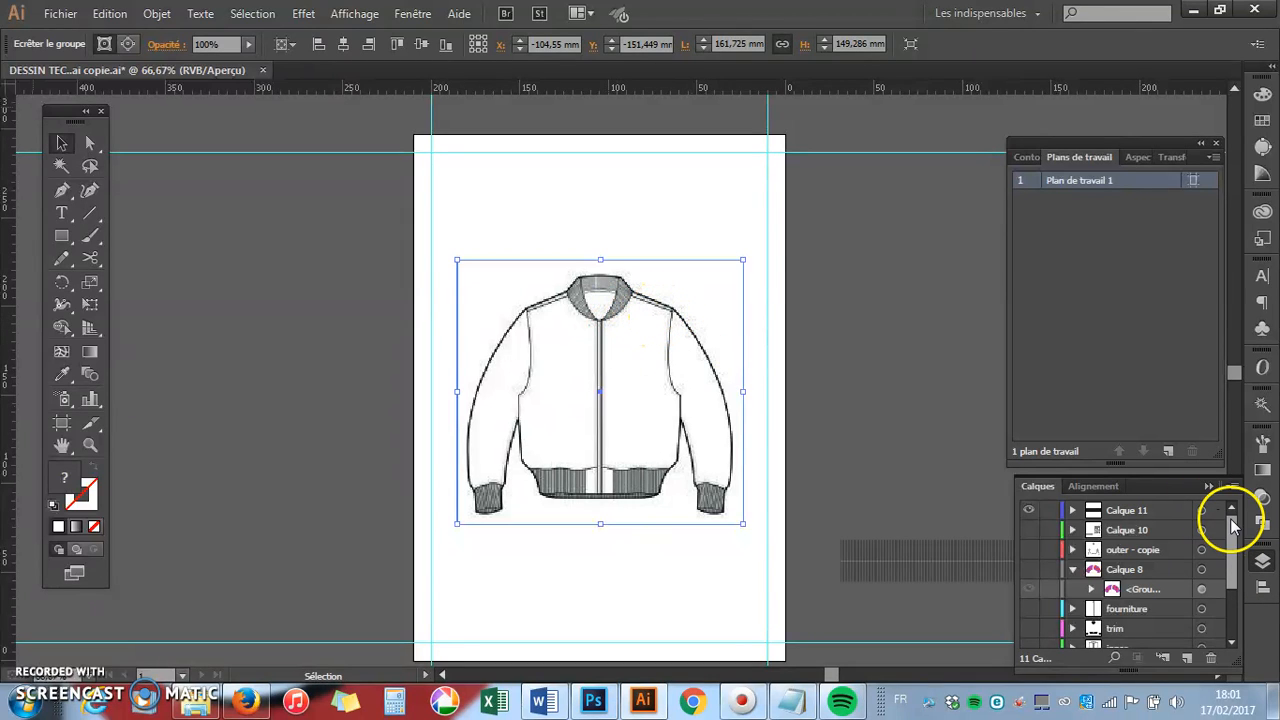
drag(1235, 530, 1234, 586)
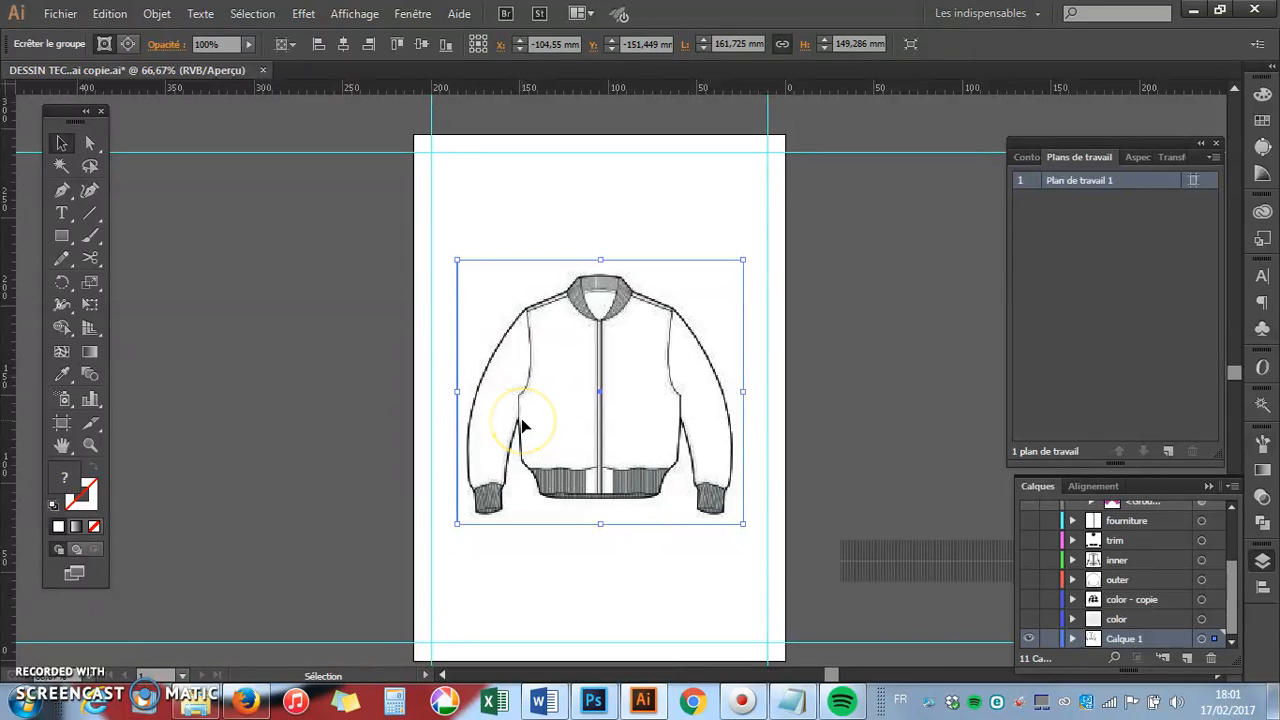
drag(10, 435, 601, 467)
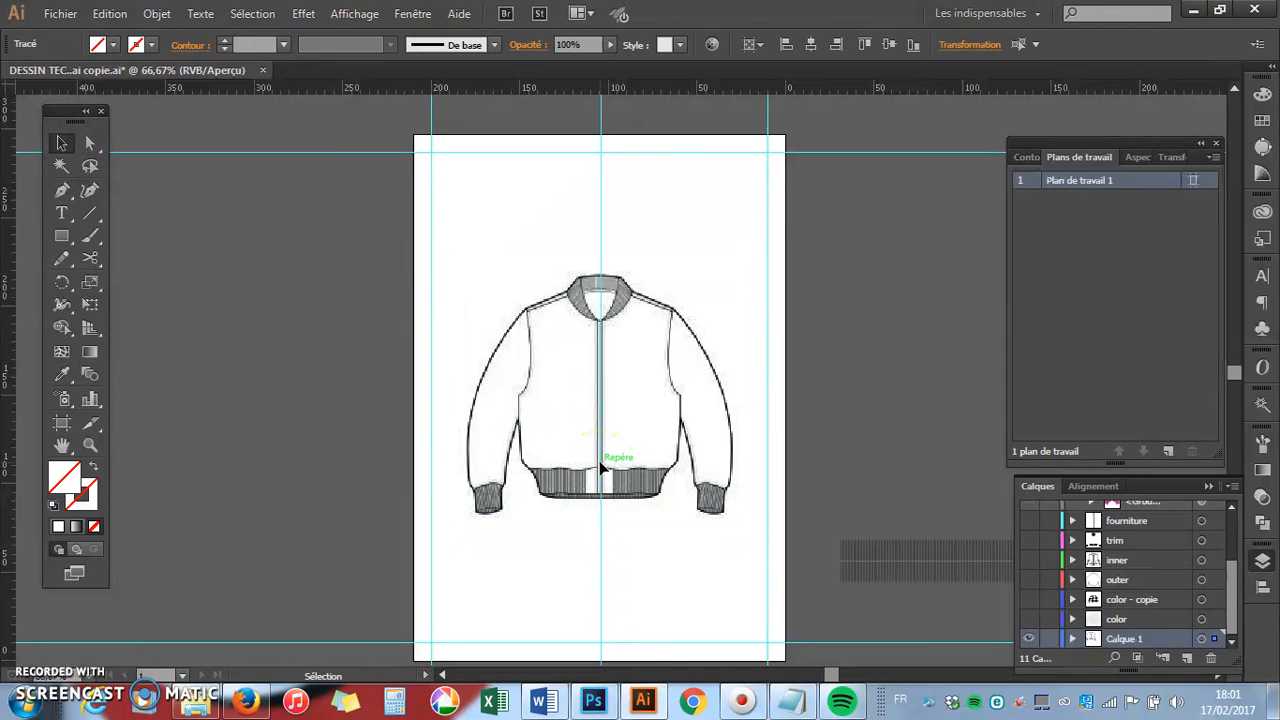
click(540, 428)
click(603, 412)
click(548, 394)
click(880, 368)
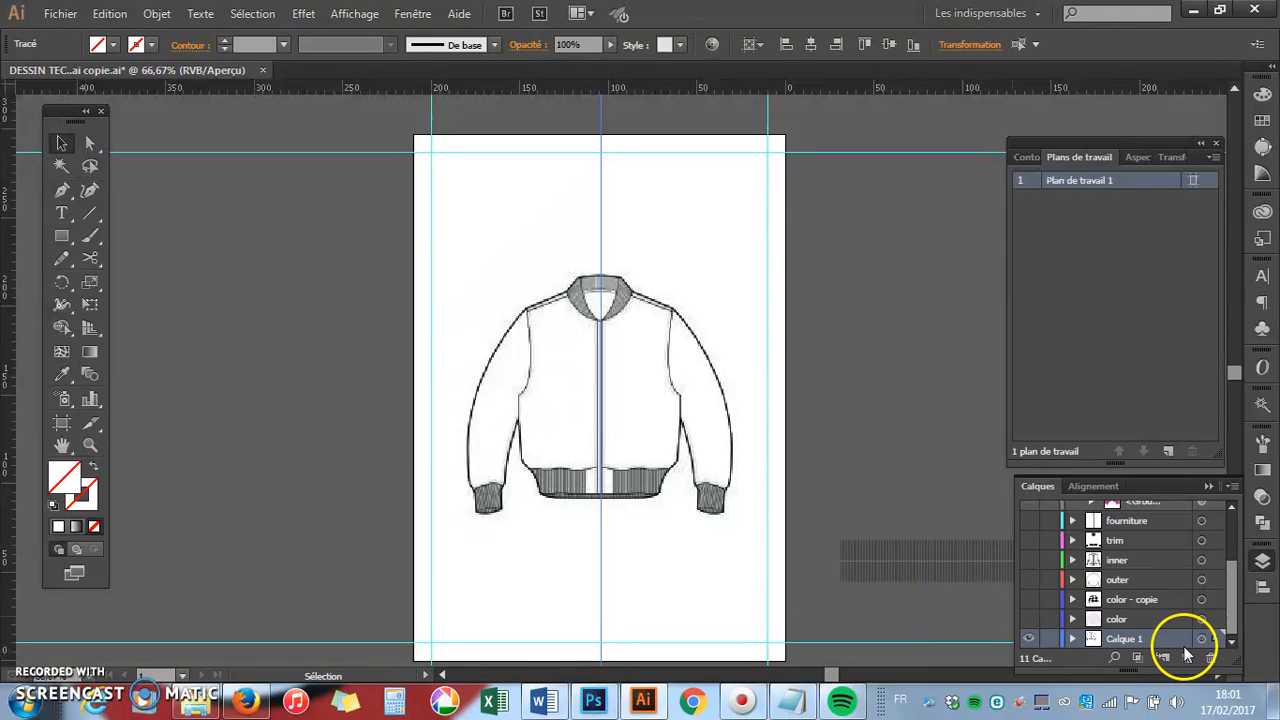
- Turn the layer Calque 1 into a template with images dimmed to 50% and rename it base
click(1157, 642)
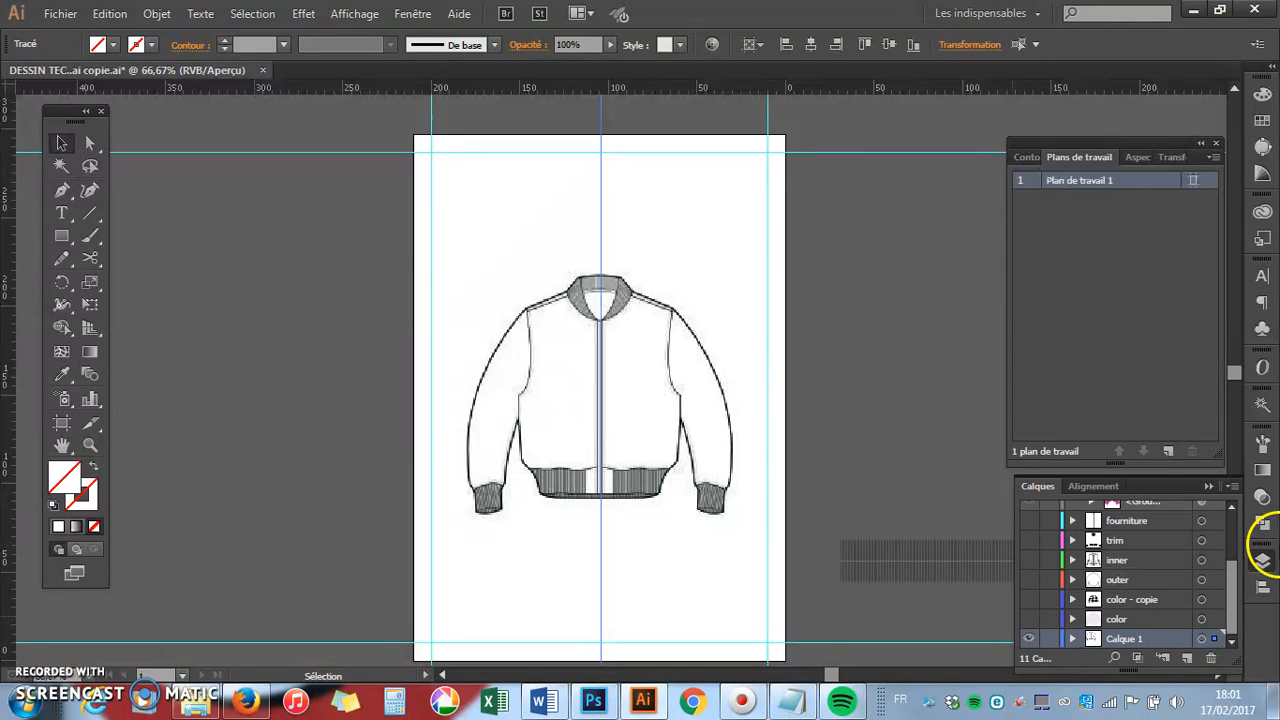
click(1262, 563)
click(1263, 563)
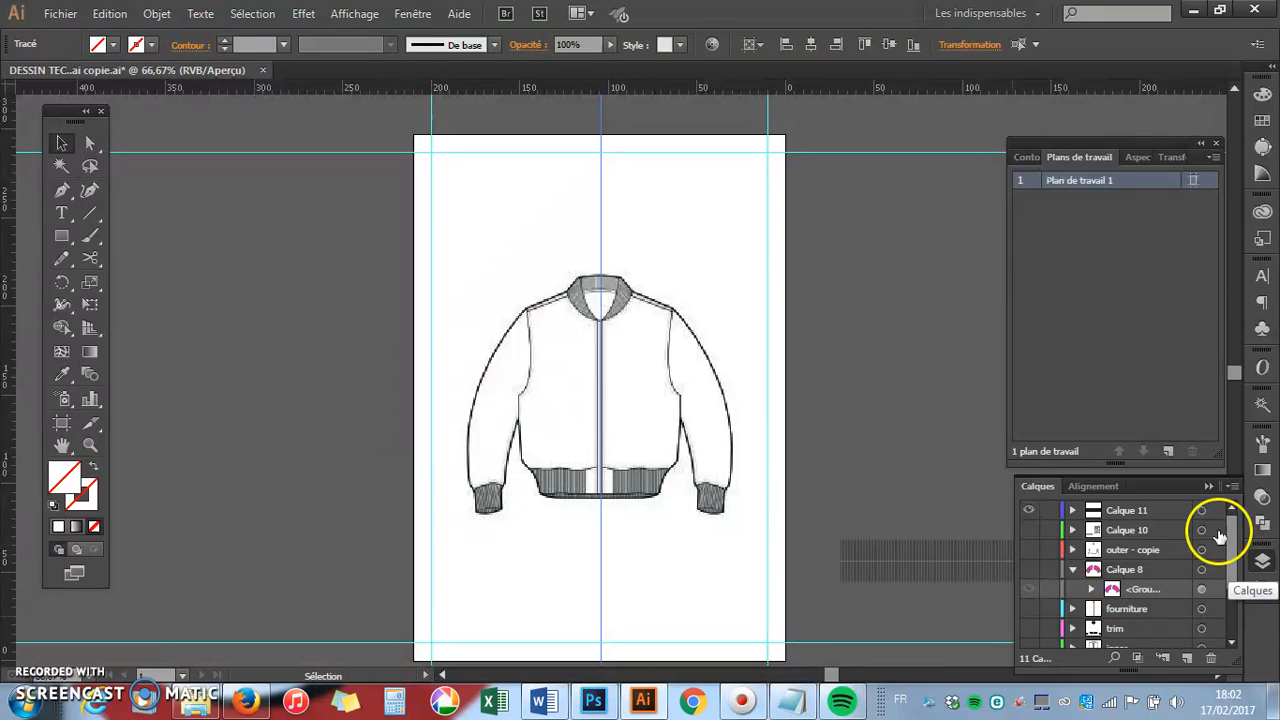
drag(1229, 537, 1233, 600)
click(1106, 638)
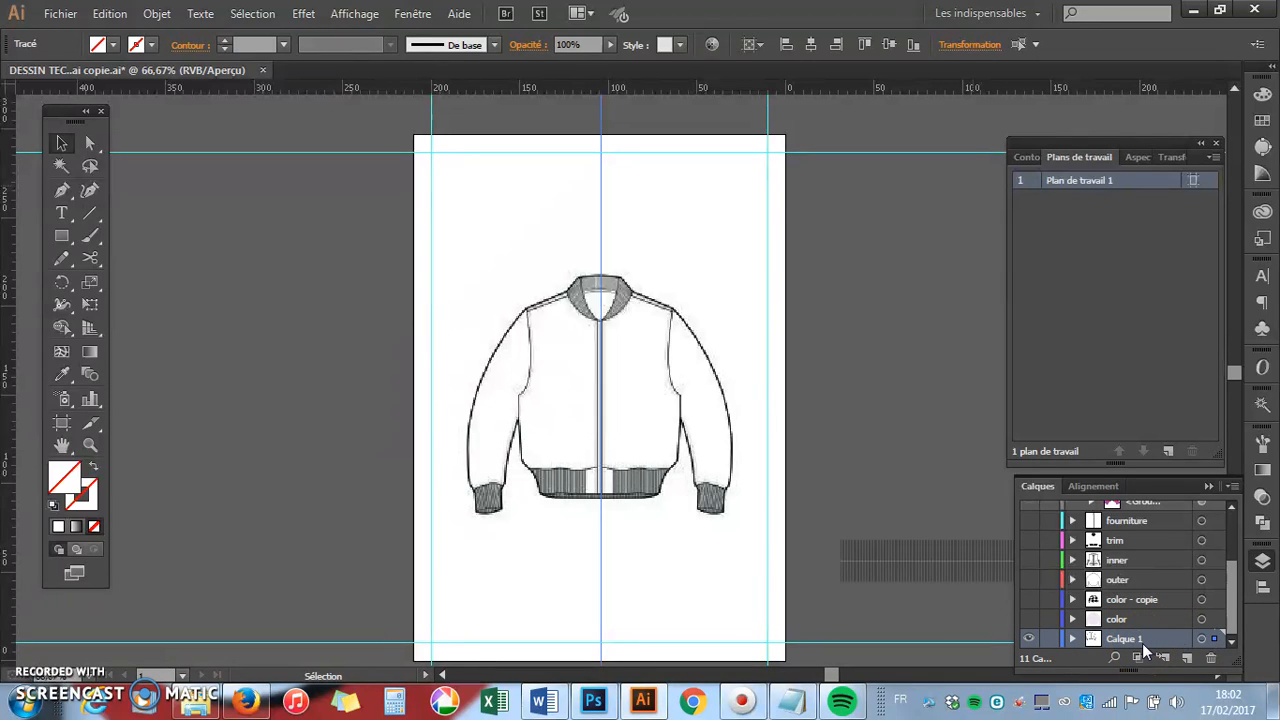
click(1119, 666)
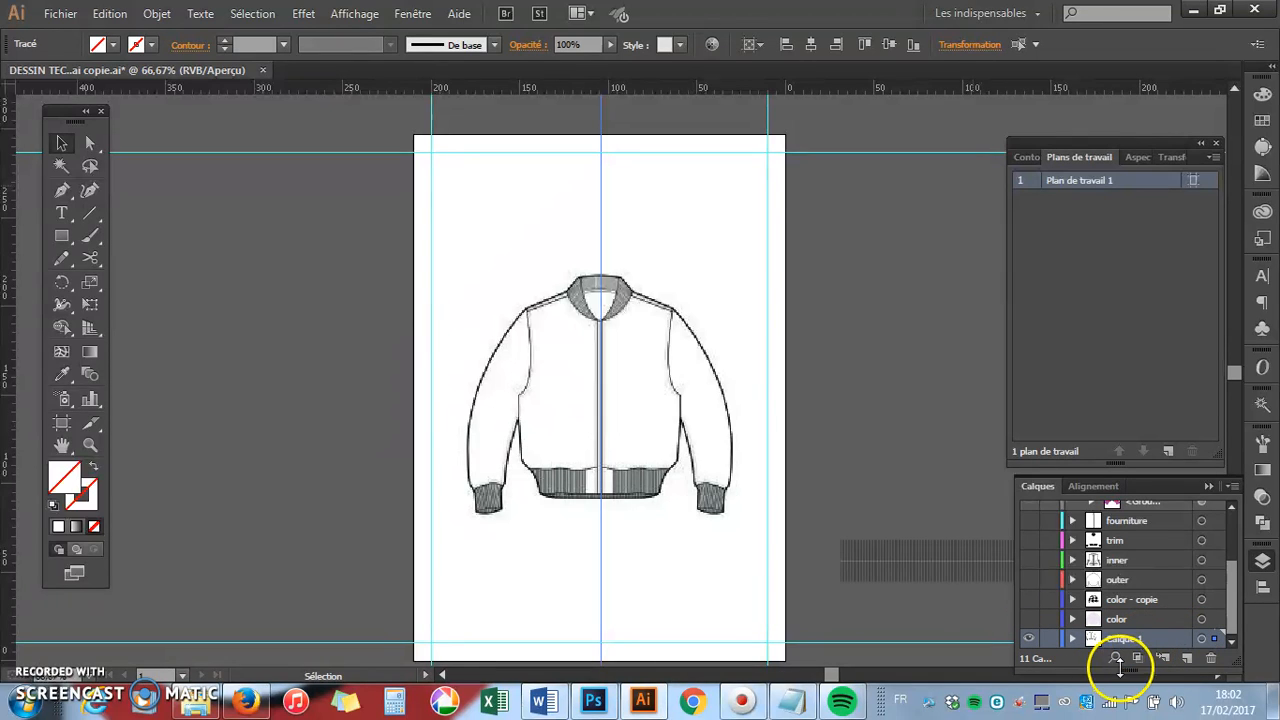
double_click(1166, 638)
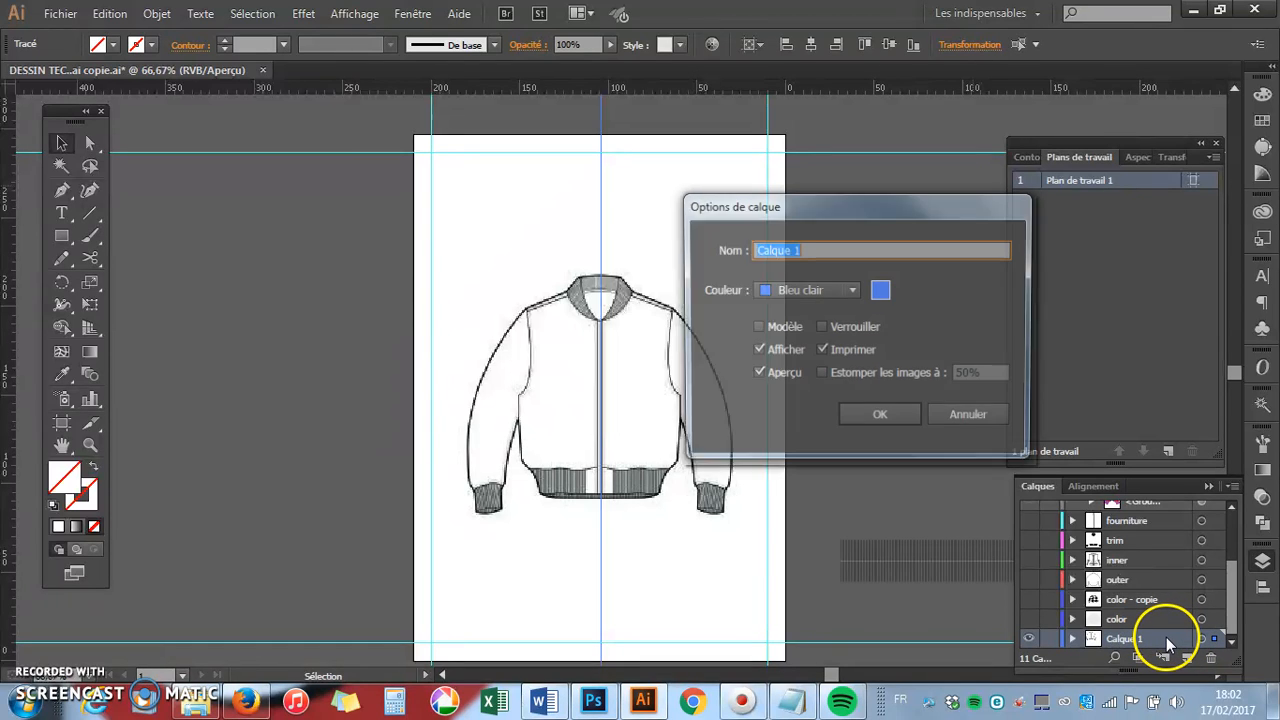
click(757, 329)
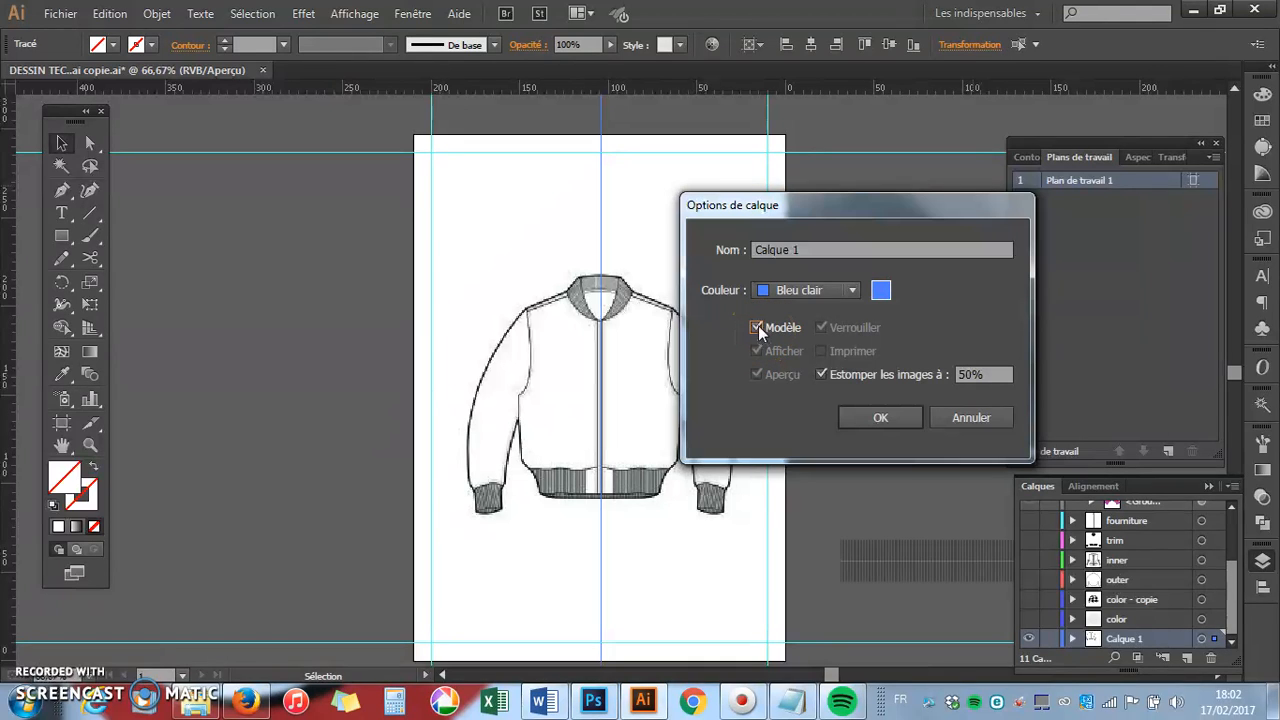
click(755, 337)
click(756, 327)
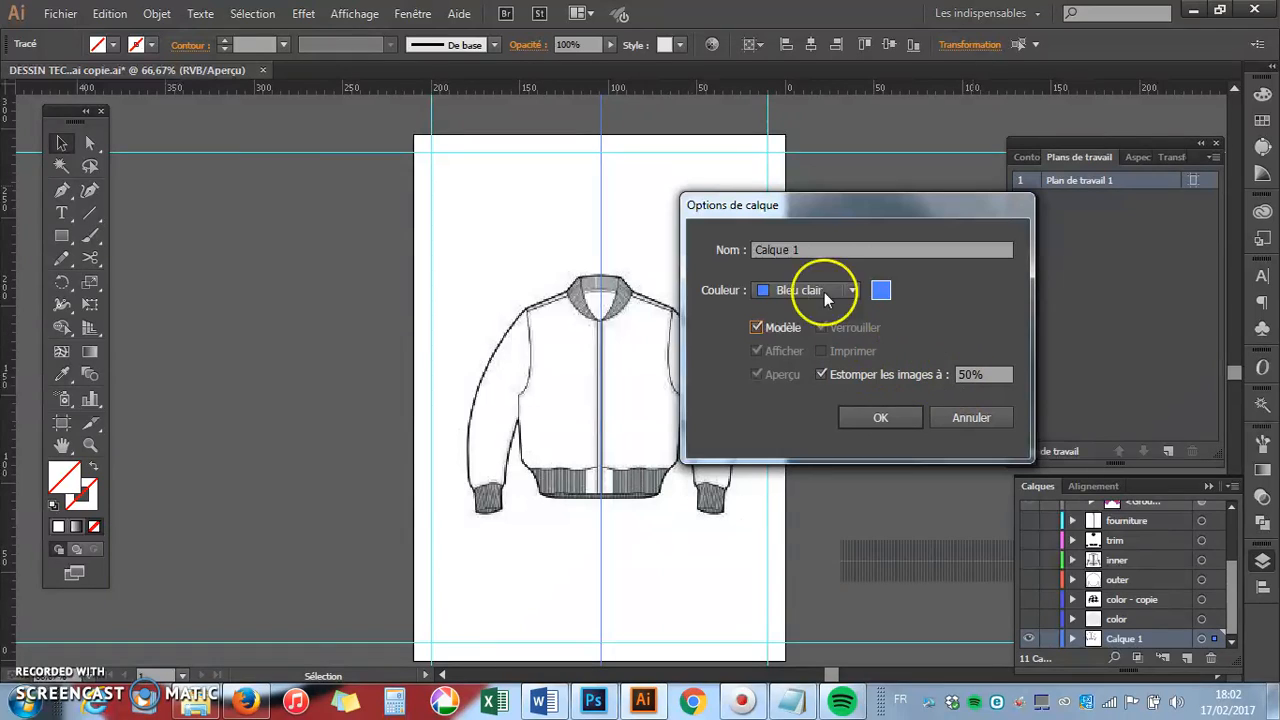
click(816, 248)
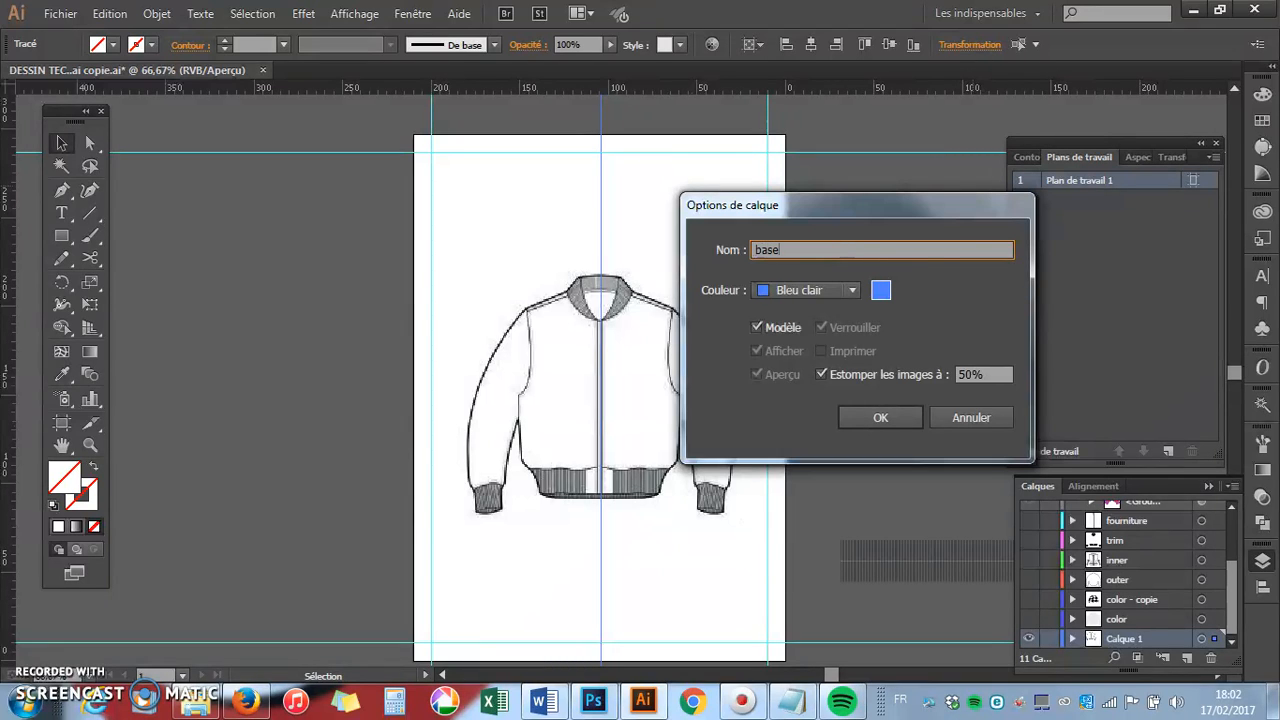
click(878, 418)
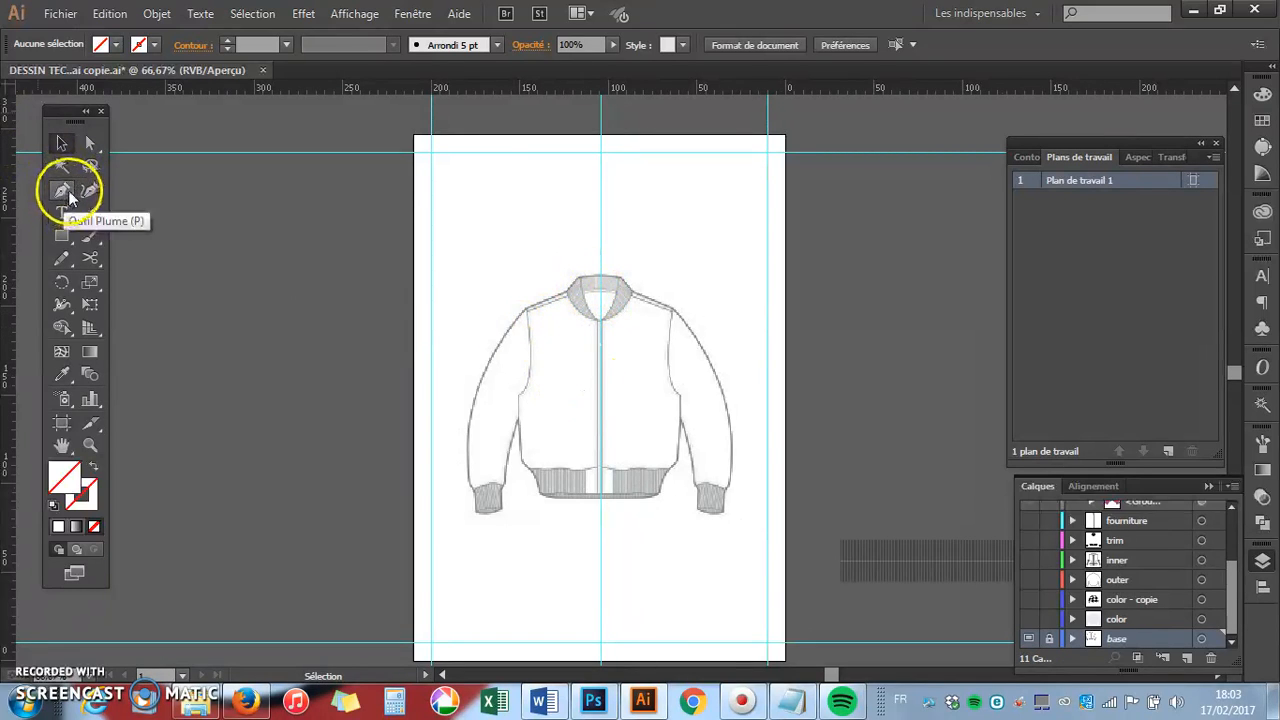
- Create a new layer directly above base and name it outer lines
click(1188, 660)
double_click(1130, 640)
text(c)
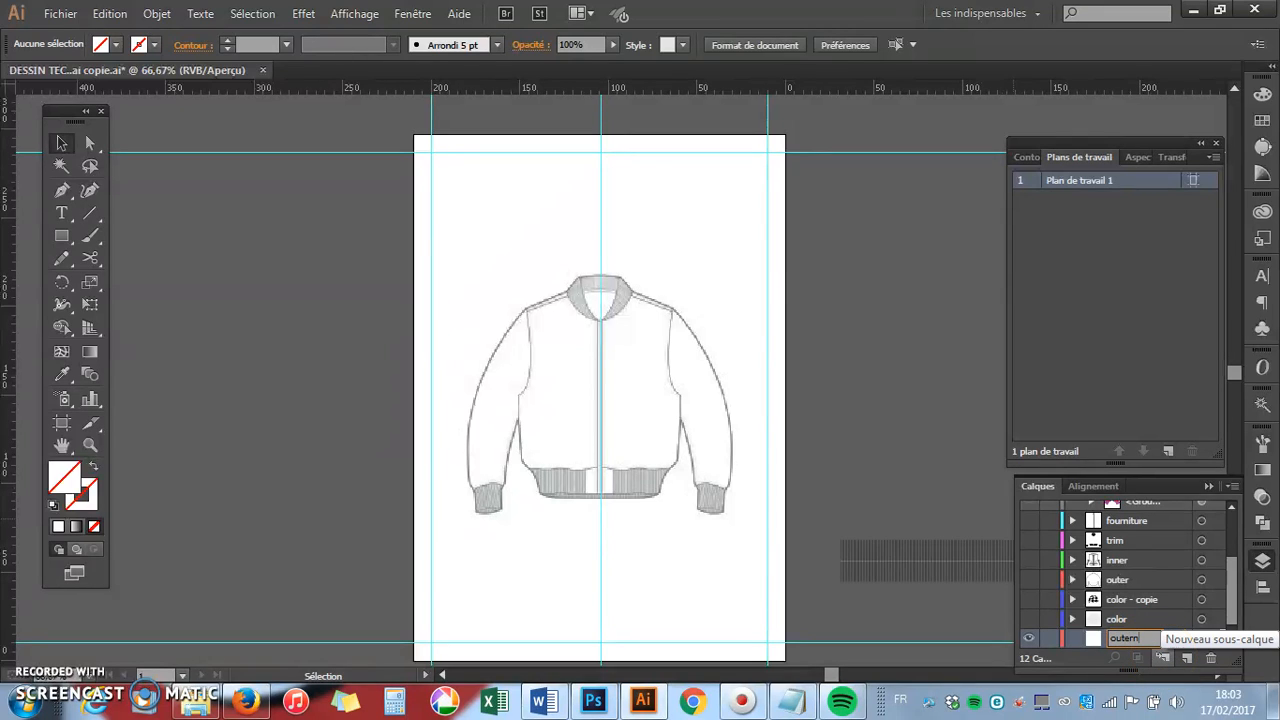
text(uter lines)
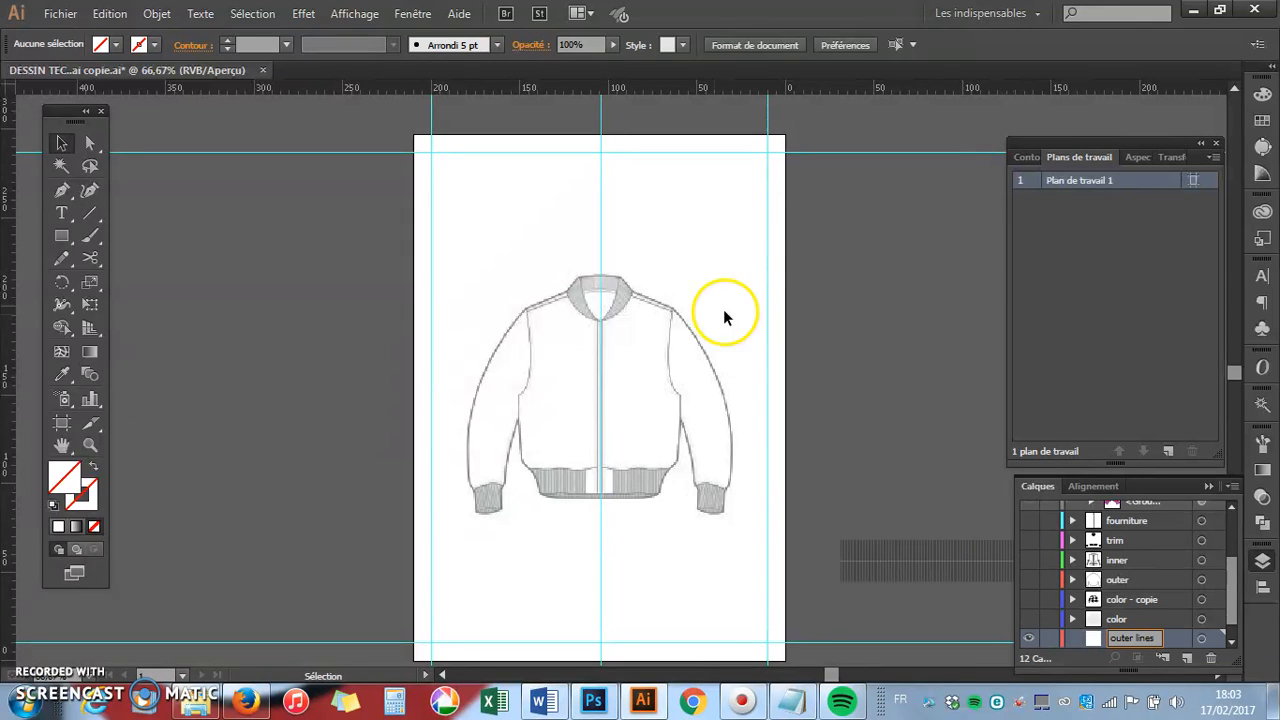
- Activate the Pen tool and enlarge the view of the jacket's collar and body to 150%
click(63, 191)
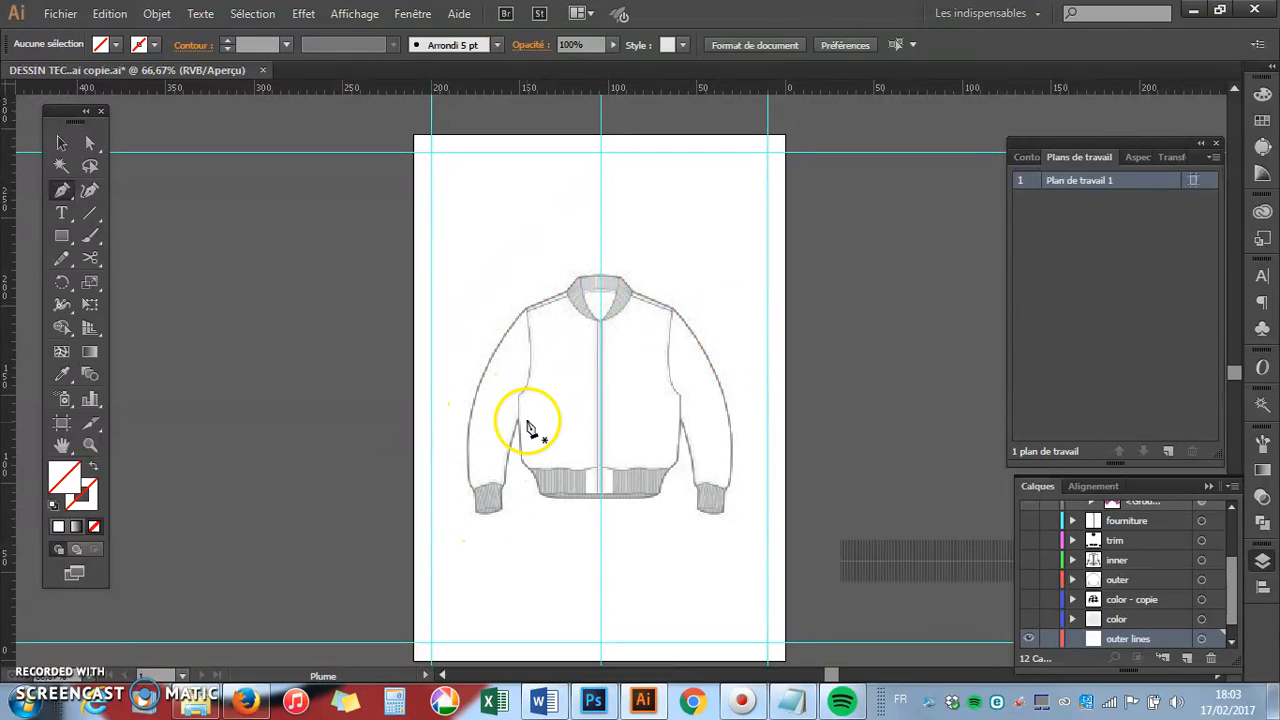
click(600, 646)
click(600, 226)
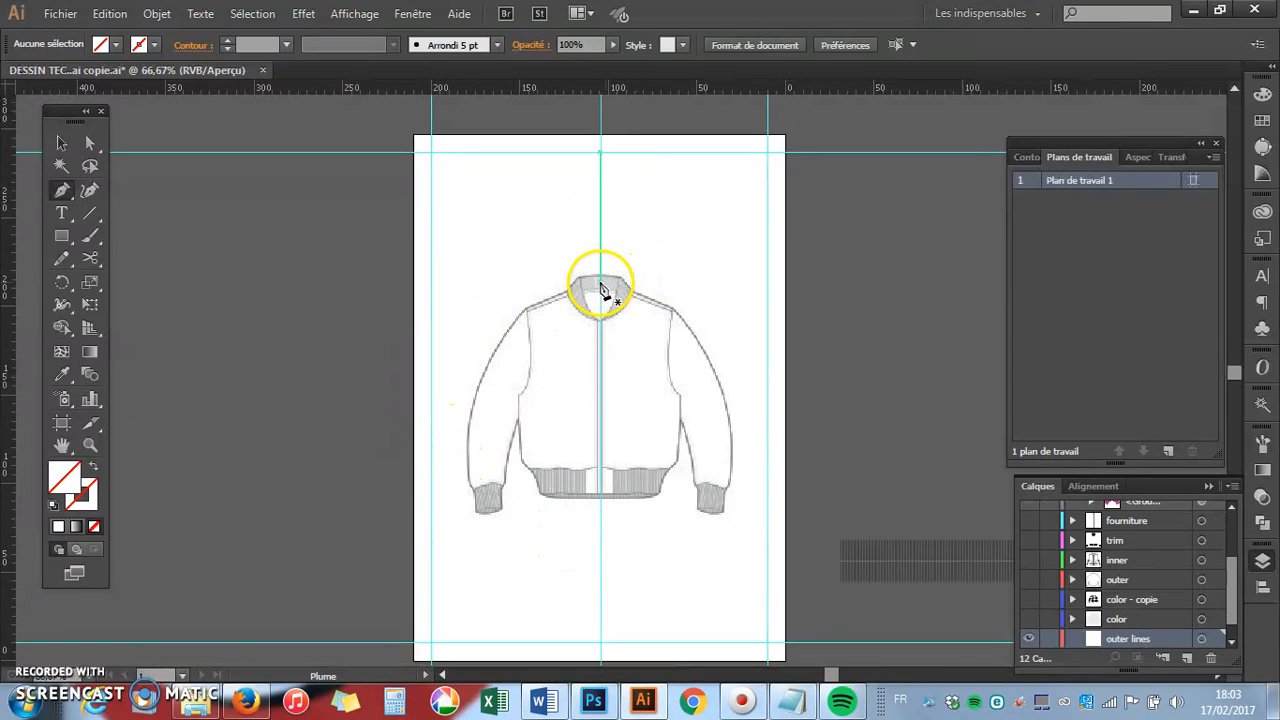
key(z)
click(646, 346)
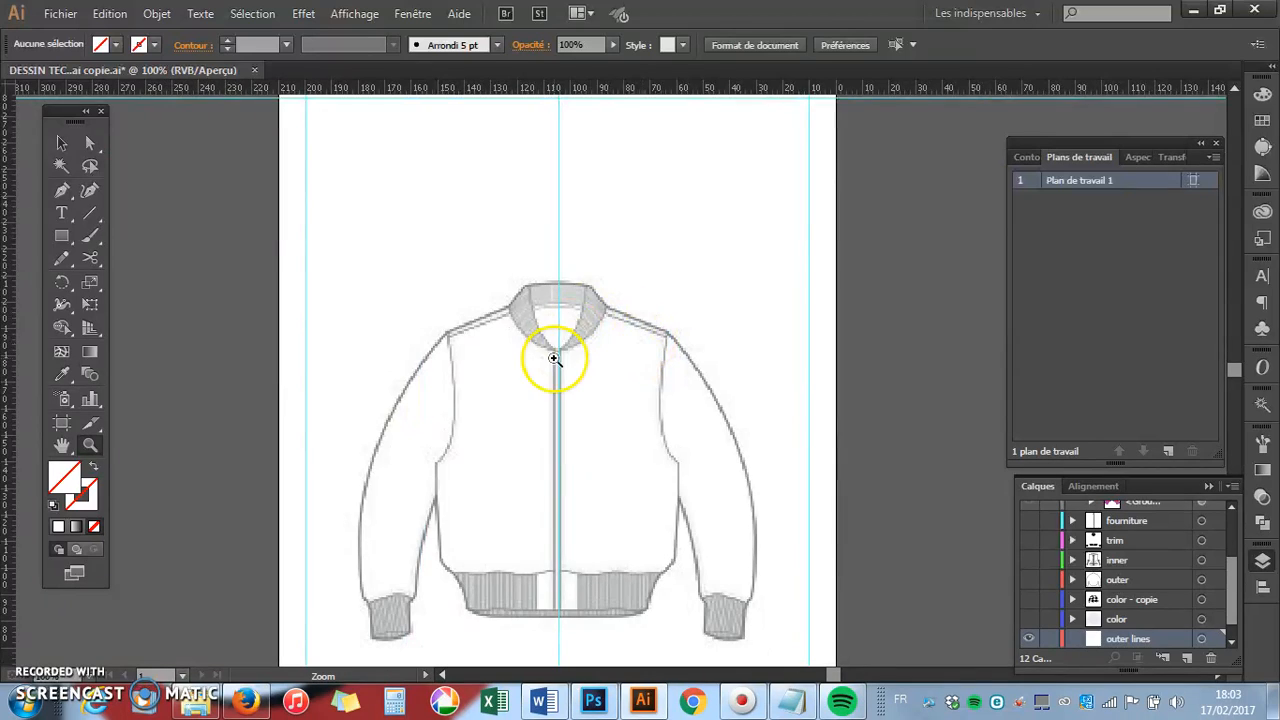
click(553, 358)
click(62, 192)
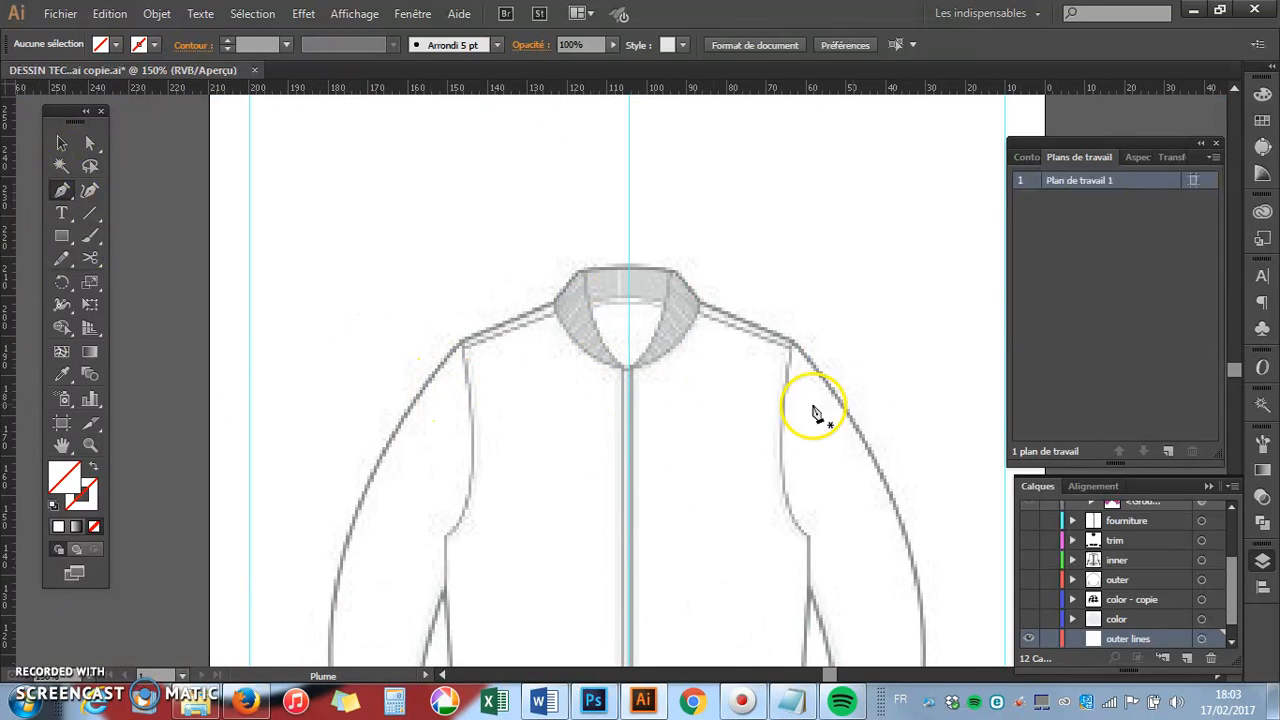
scroll(806, 368, down, 3)
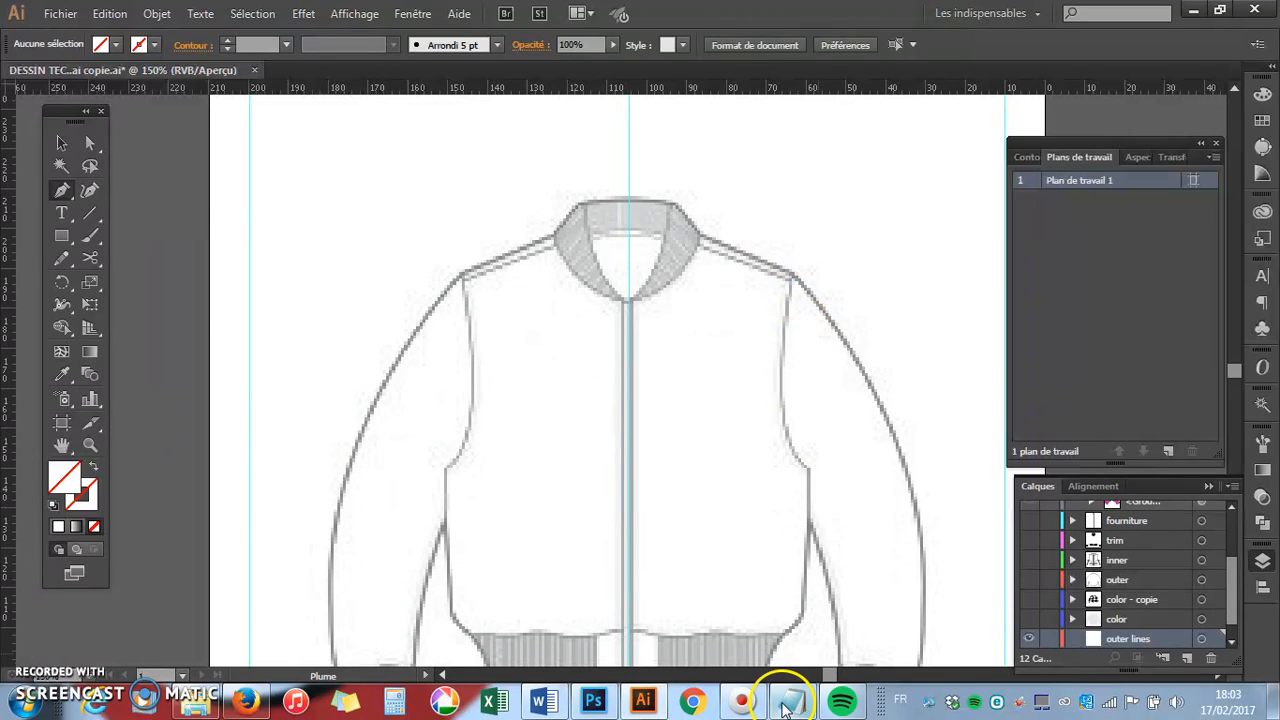
- Switch to Notepad, write the Pen tool's shortcut letter p, and minimise the note
click(787, 703)
text(p)
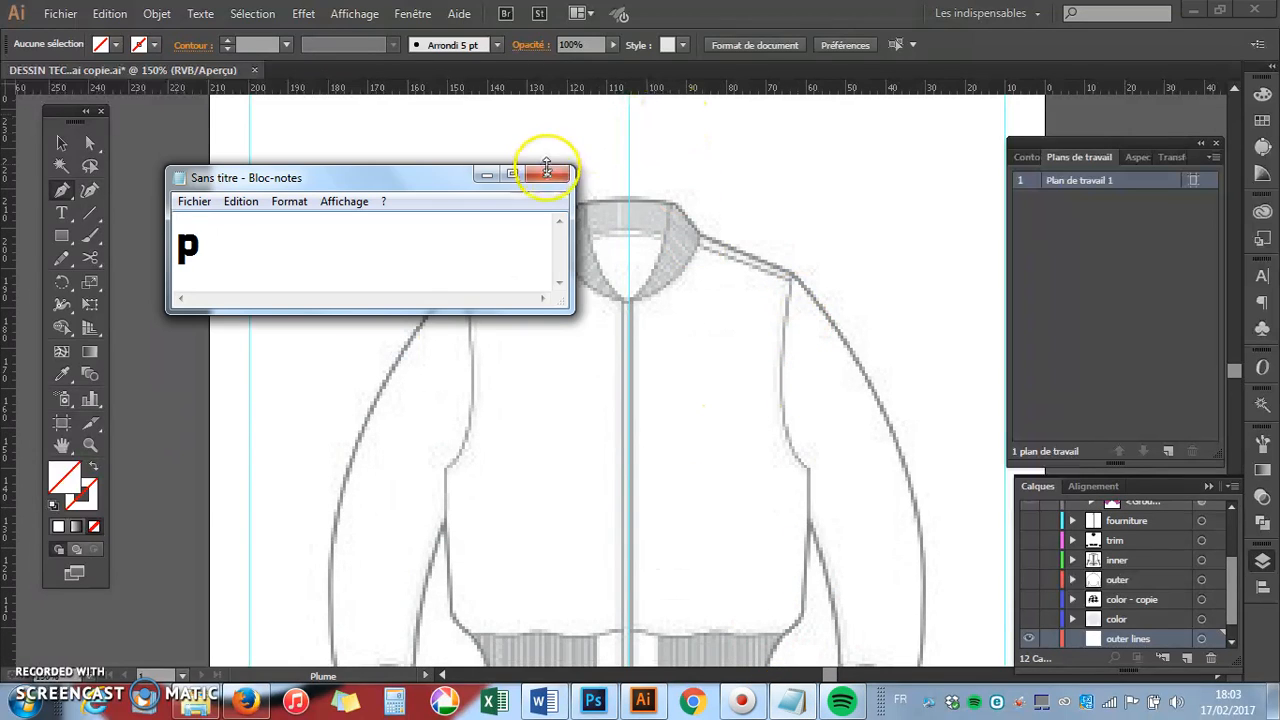
click(486, 175)
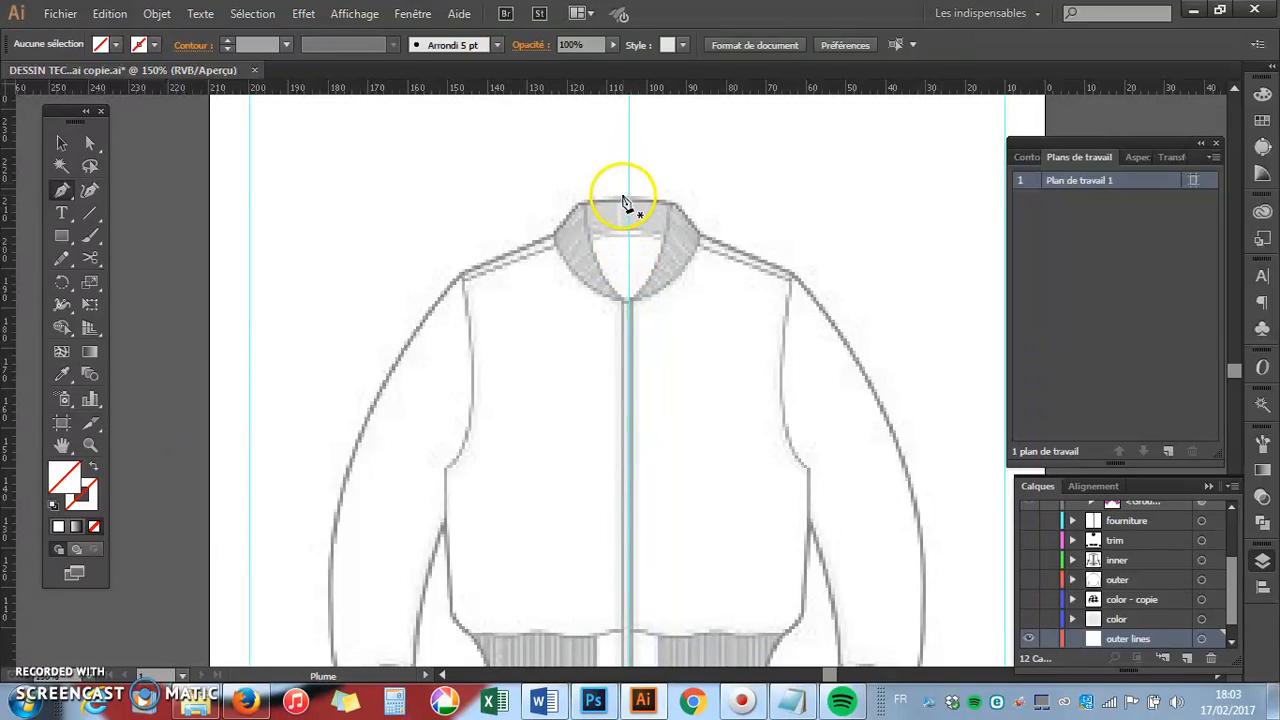
- Trace the left half of the collar's outer edge from the centre guide to the shoulder seam
click(628, 205)
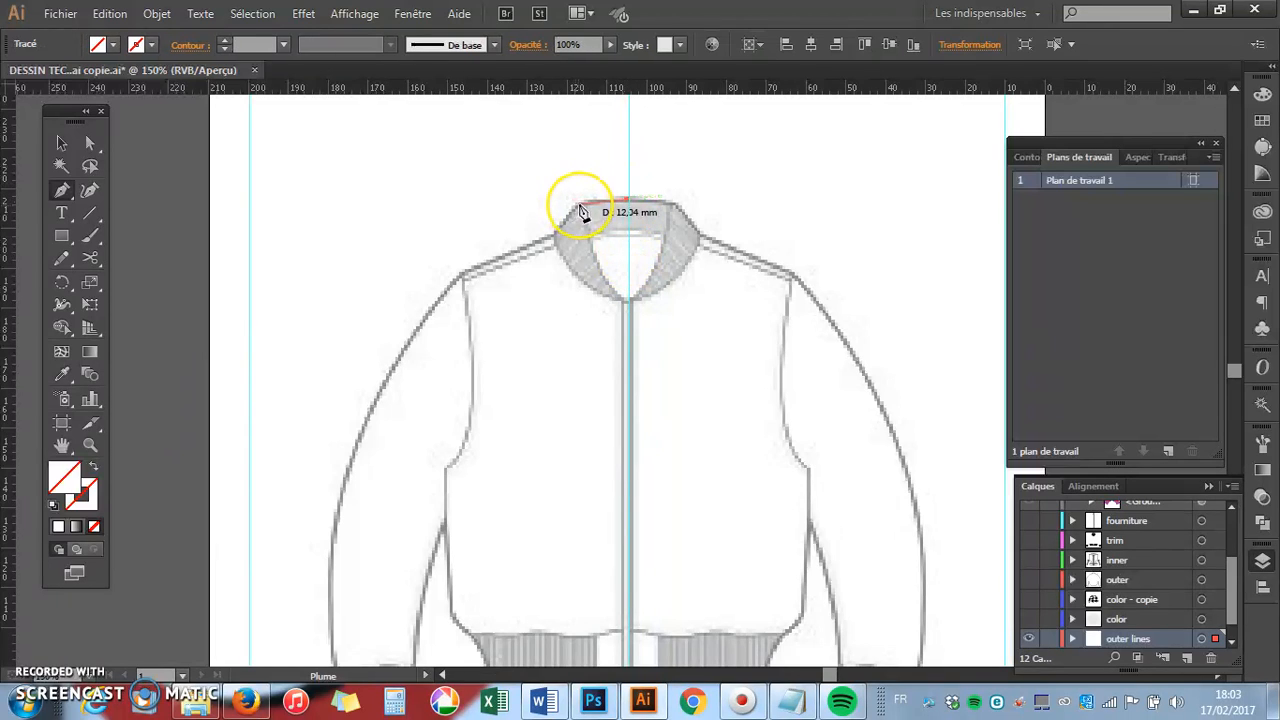
click(579, 207)
click(555, 237)
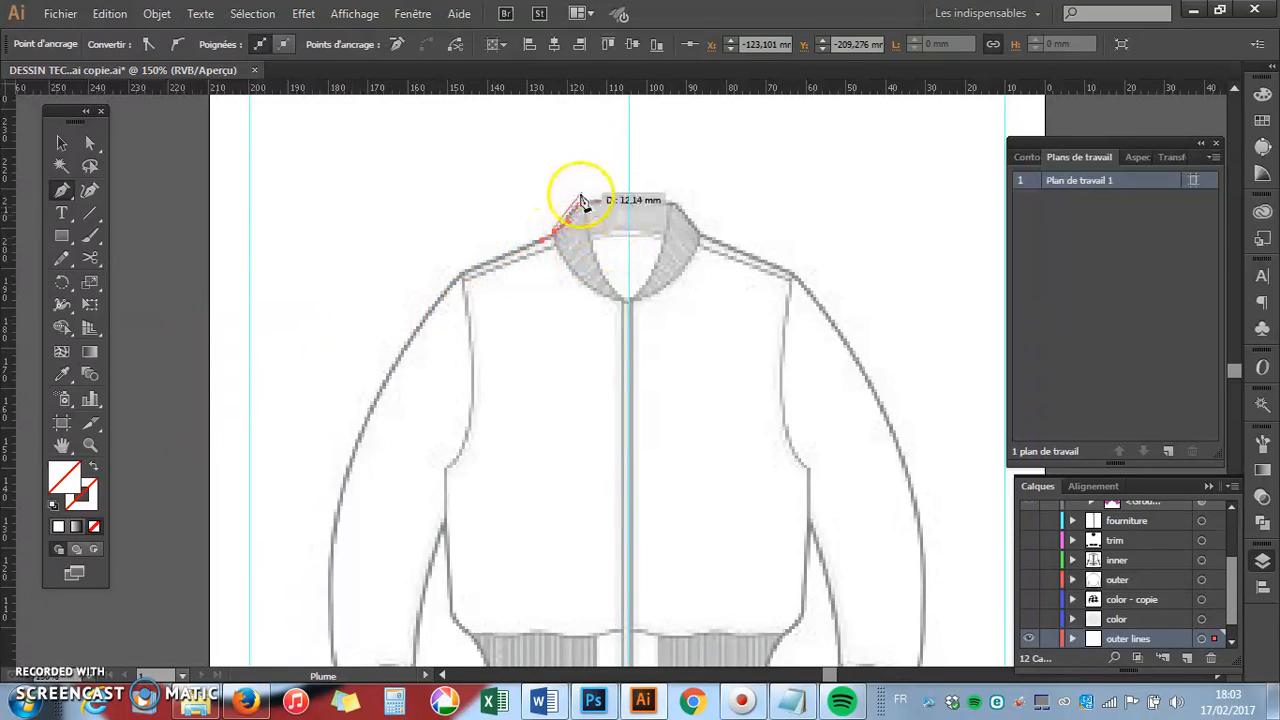
- Set the path's stroke colour to near-black 020202
click(89, 498)
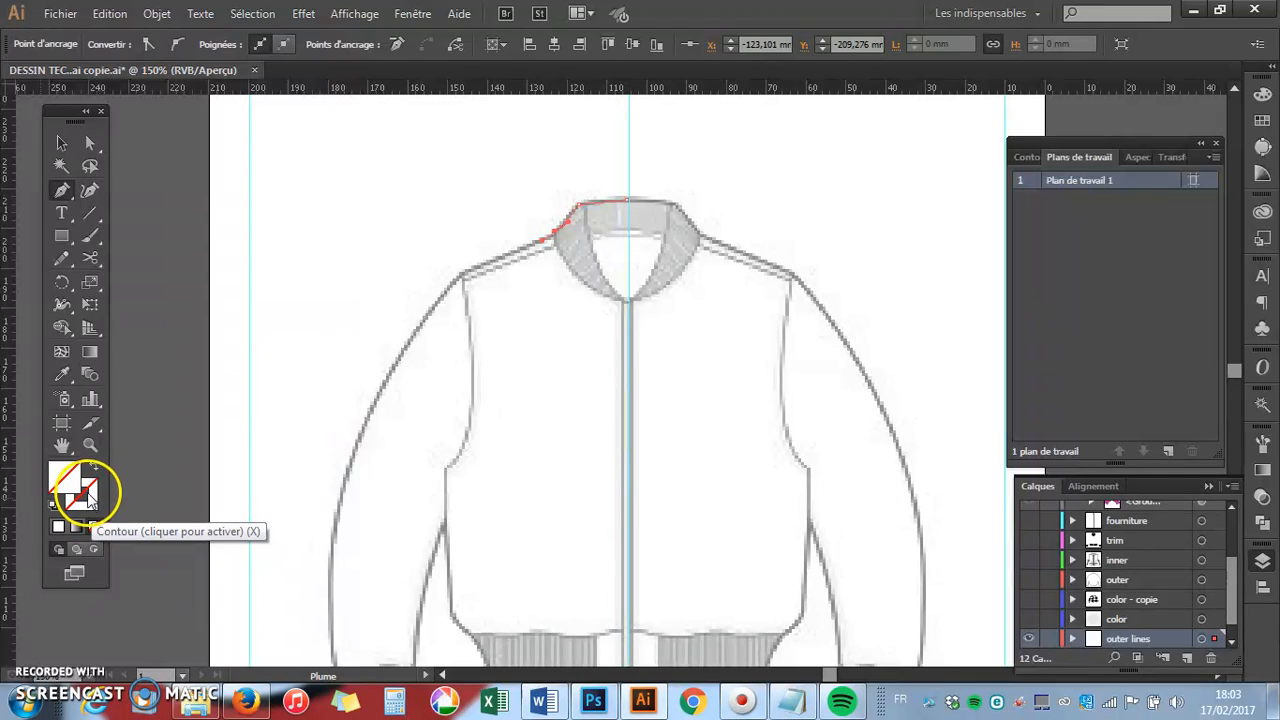
double_click(87, 500)
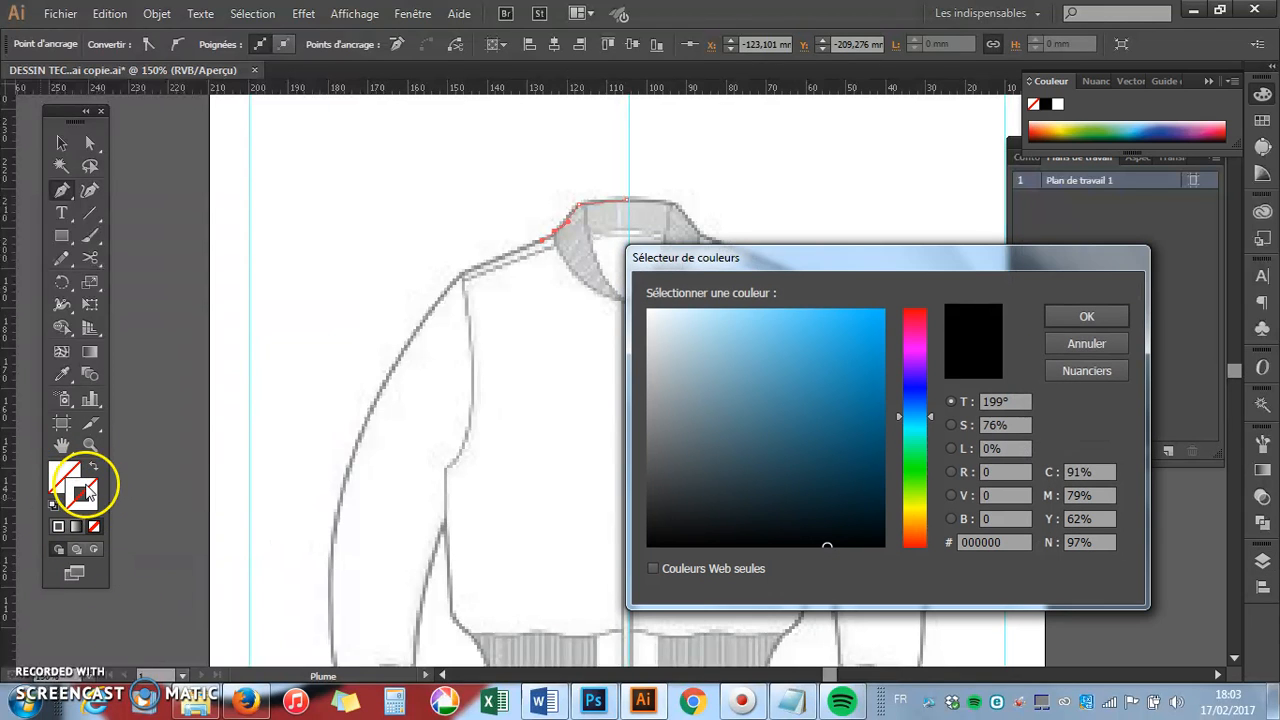
click(649, 543)
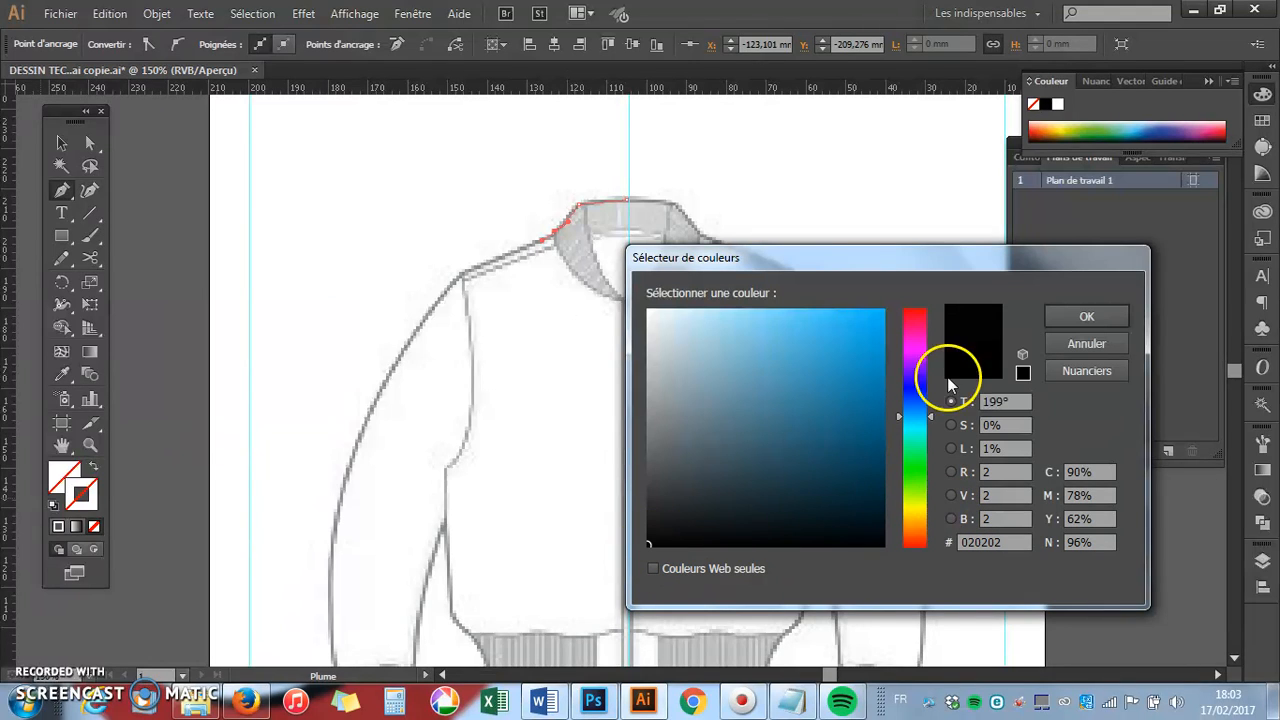
click(1087, 317)
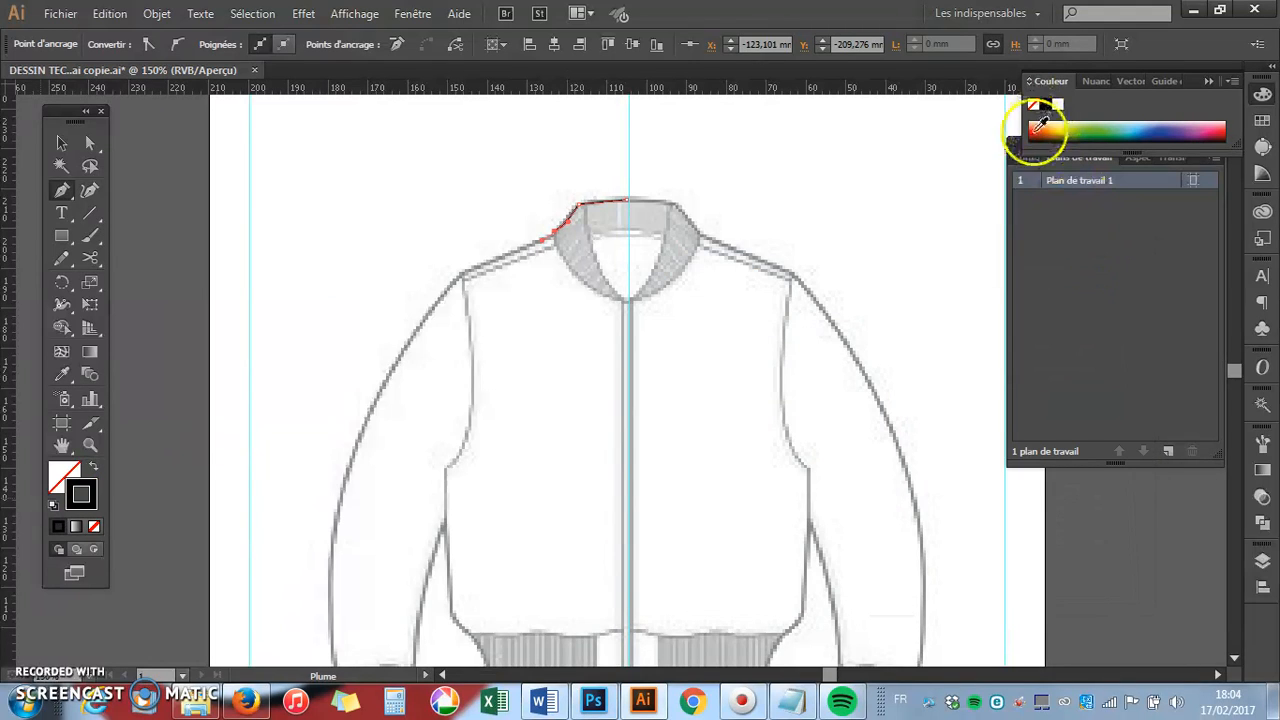
- Display the stroke (Contour) options and move them clear of the colour options
click(1025, 159)
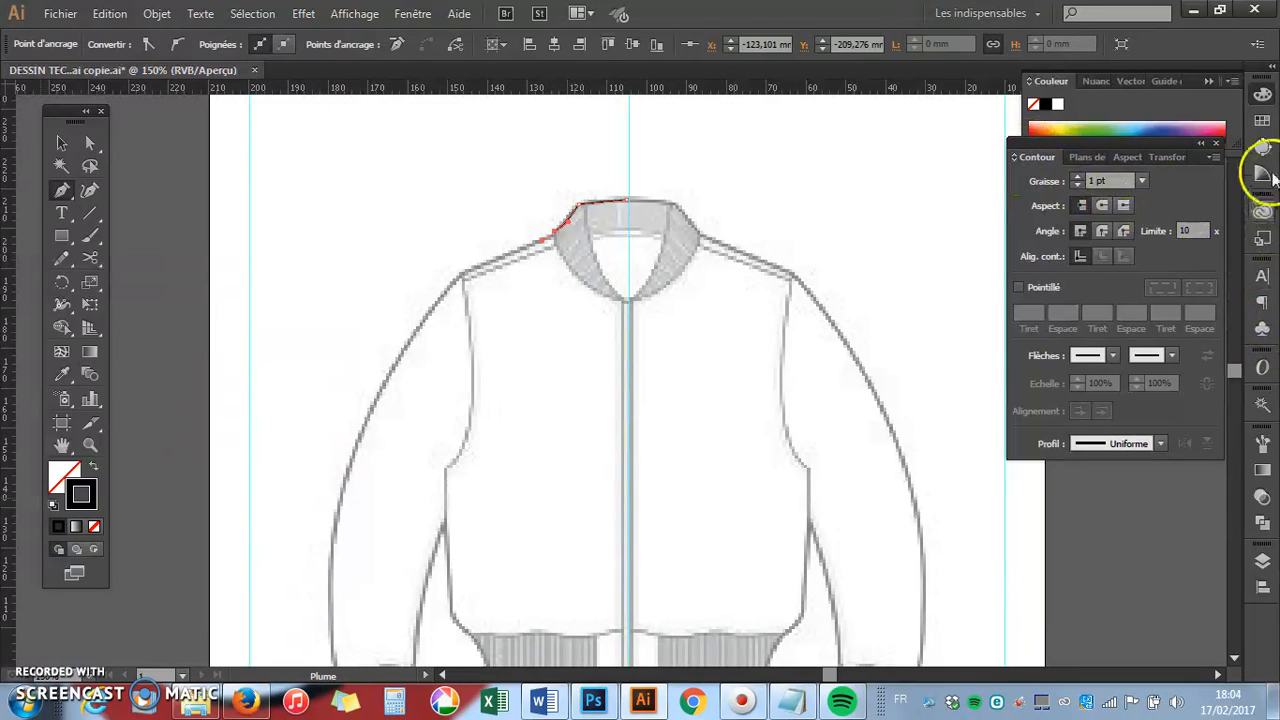
drag(1085, 146, 1065, 261)
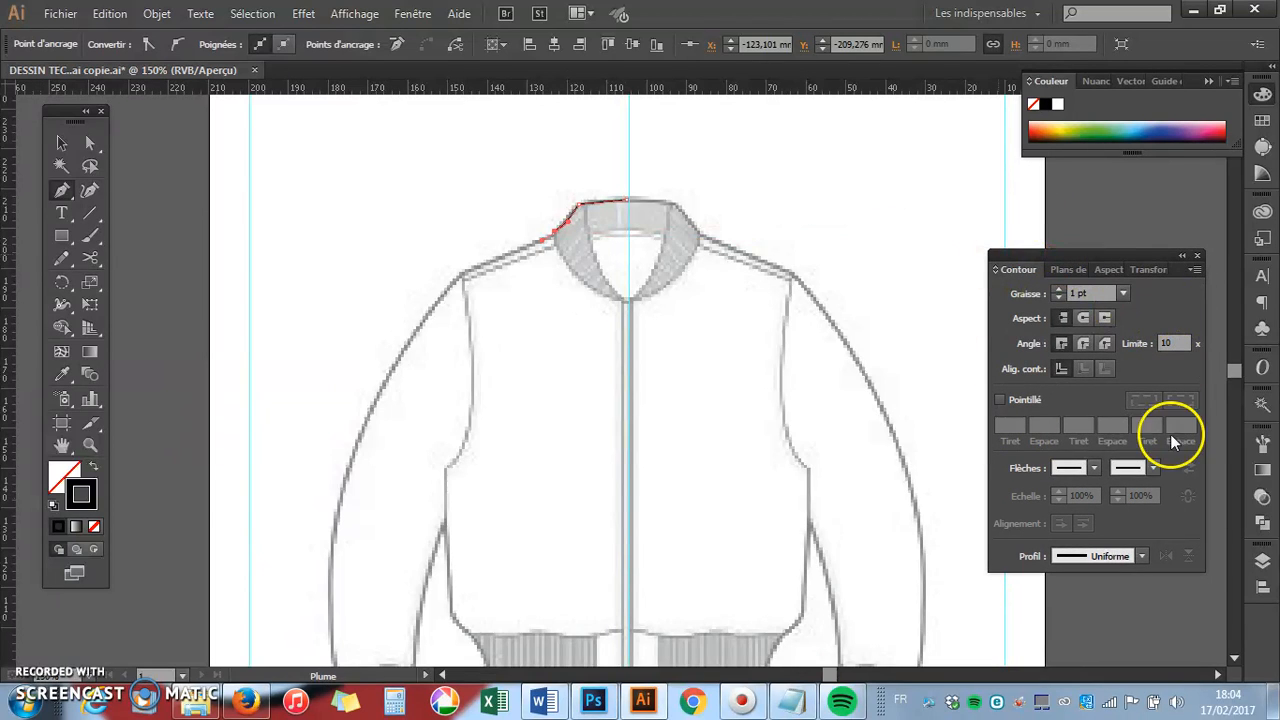
click(412, 16)
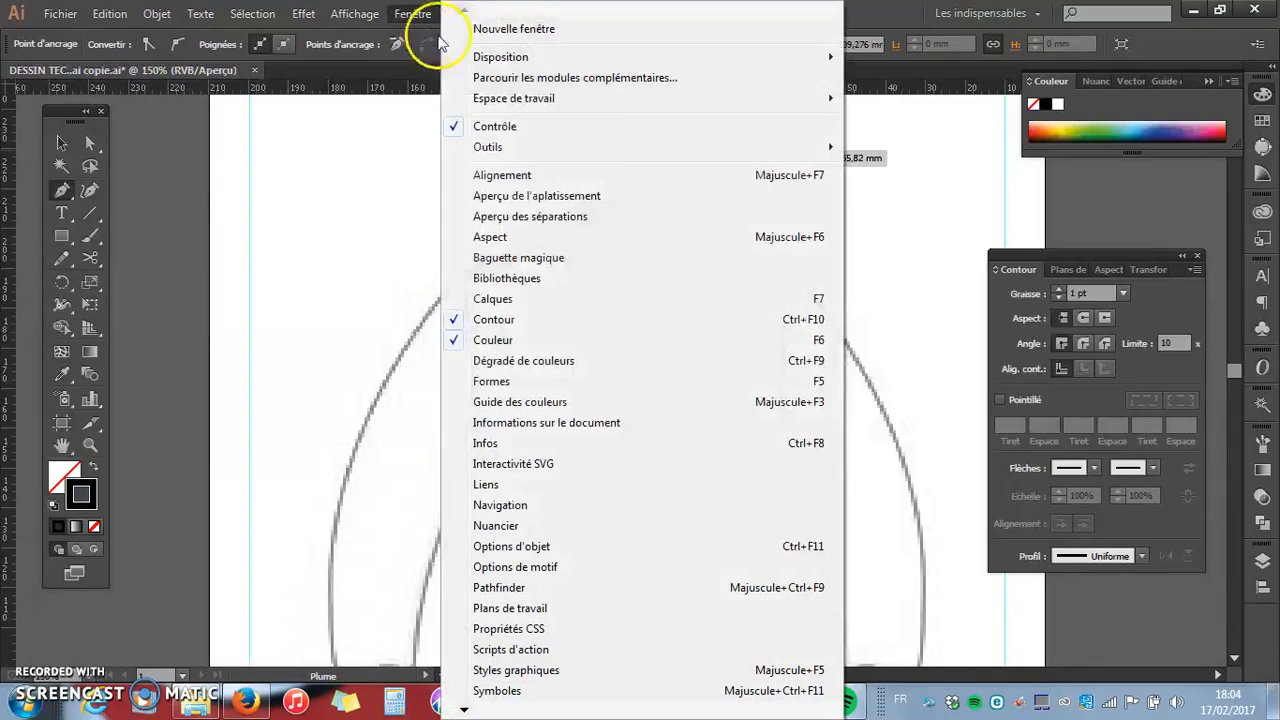
click(352, 16)
click(410, 14)
click(408, 13)
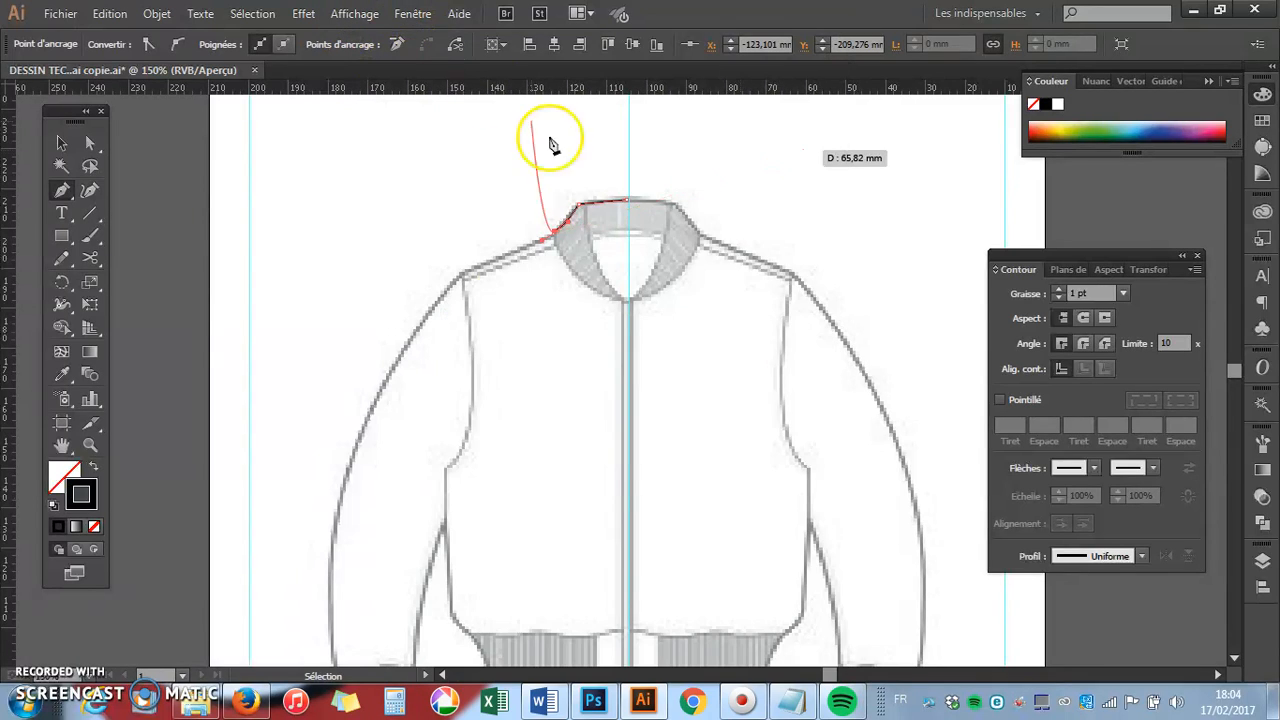
- Continue the outline along the left shoulder and down the outer curve of the left sleeve
click(466, 272)
drag(362, 440, 340, 500)
scroll(358, 472, down, 2)
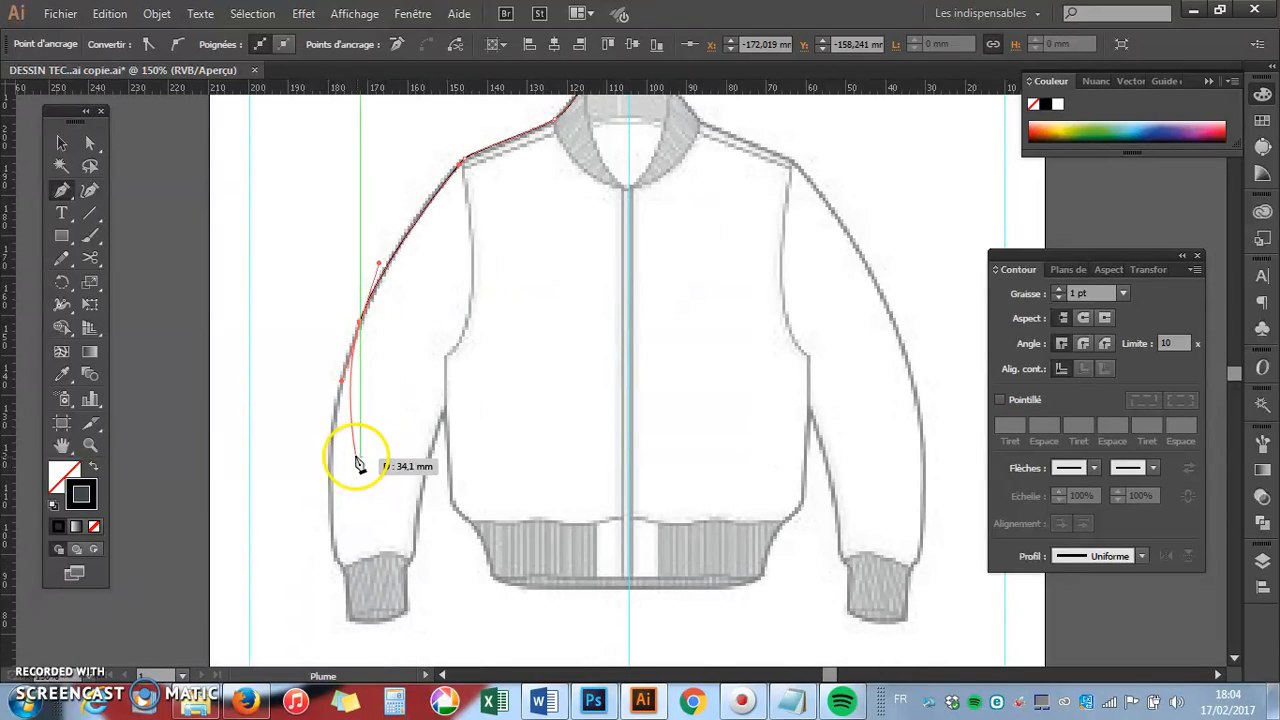
drag(333, 471, 334, 536)
- Trace around the left sleeve's cuff up to where its inner edge meets the sleeve
drag(350, 585, 345, 570)
click(348, 616)
drag(372, 624, 377, 622)
click(405, 610)
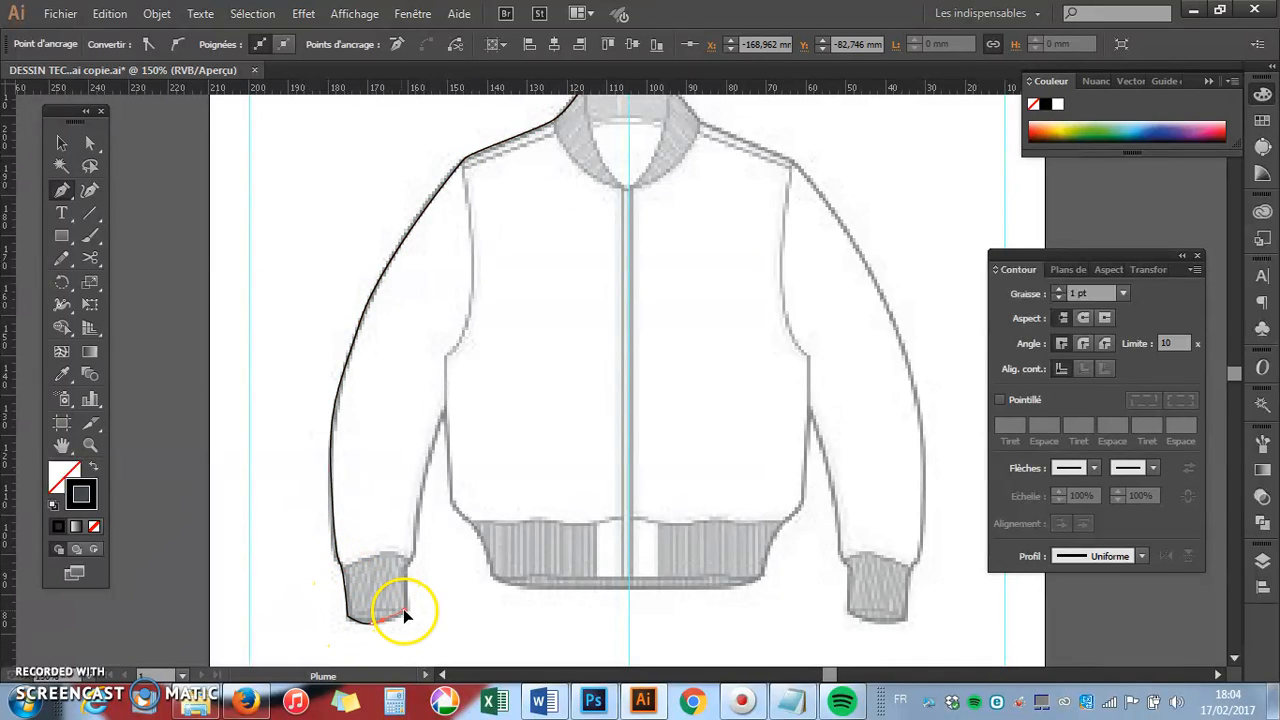
click(407, 572)
click(414, 558)
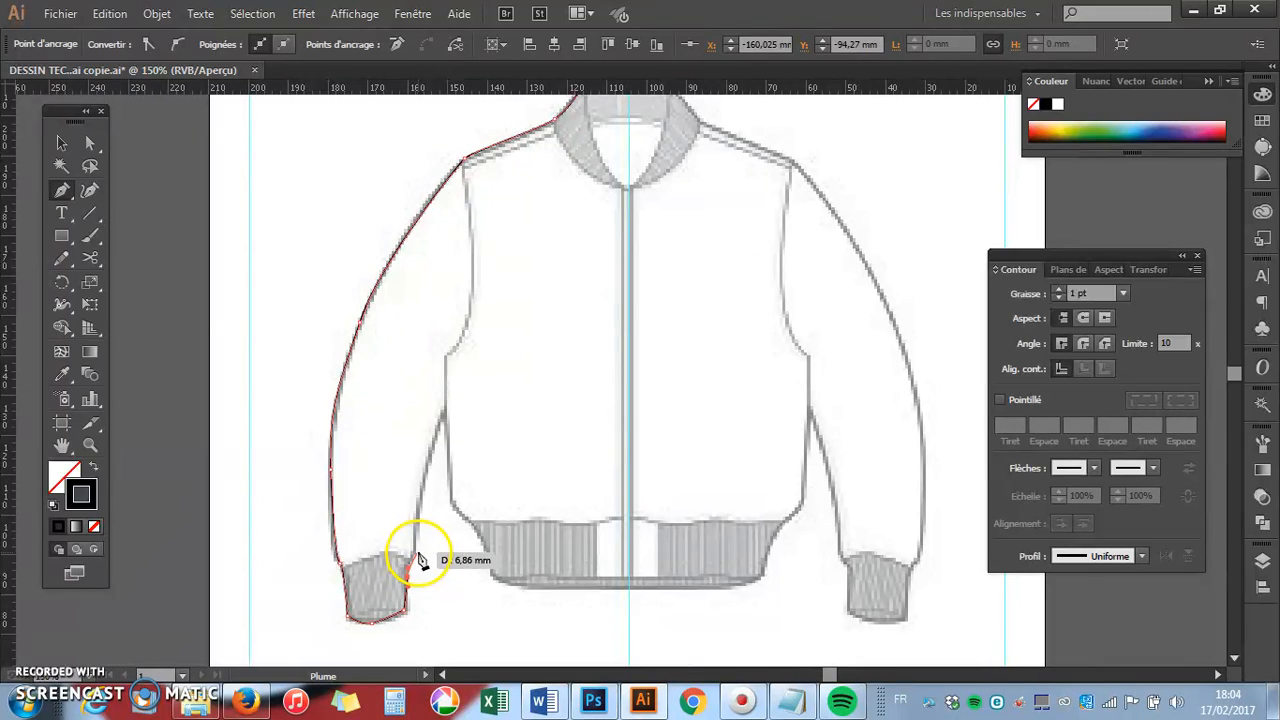
- Continue the outline up the left sleeve's inner edge to the underarm and down the side of the body towards the hem rib
mouse_move(416, 545)
mouse_down()
mouse_move(438, 436)
mouse_move(462, 519)
mouse_up()
click(446, 413)
click(453, 488)
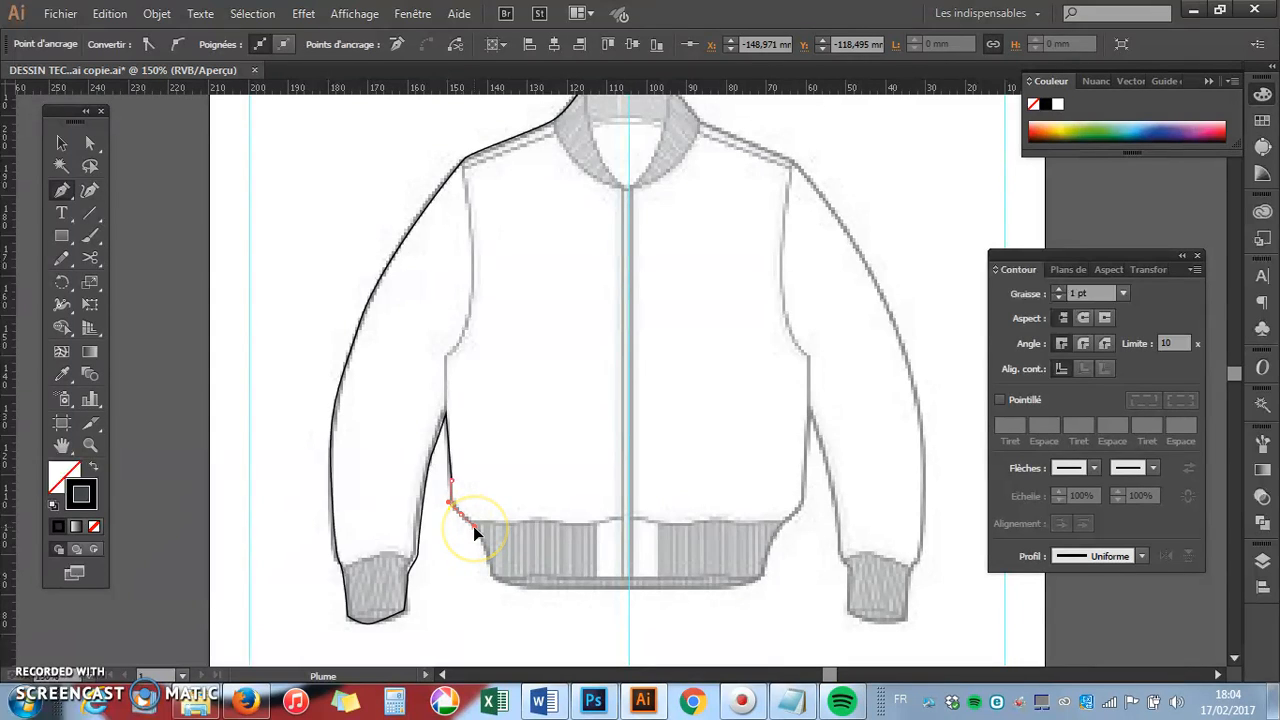
- Trace the left end and lower edge of the hem rib, finishing the outline at the vertical centre guide
mouse_move(490, 570)
mouse_down()
mouse_move(486, 560)
mouse_move(493, 579)
mouse_up()
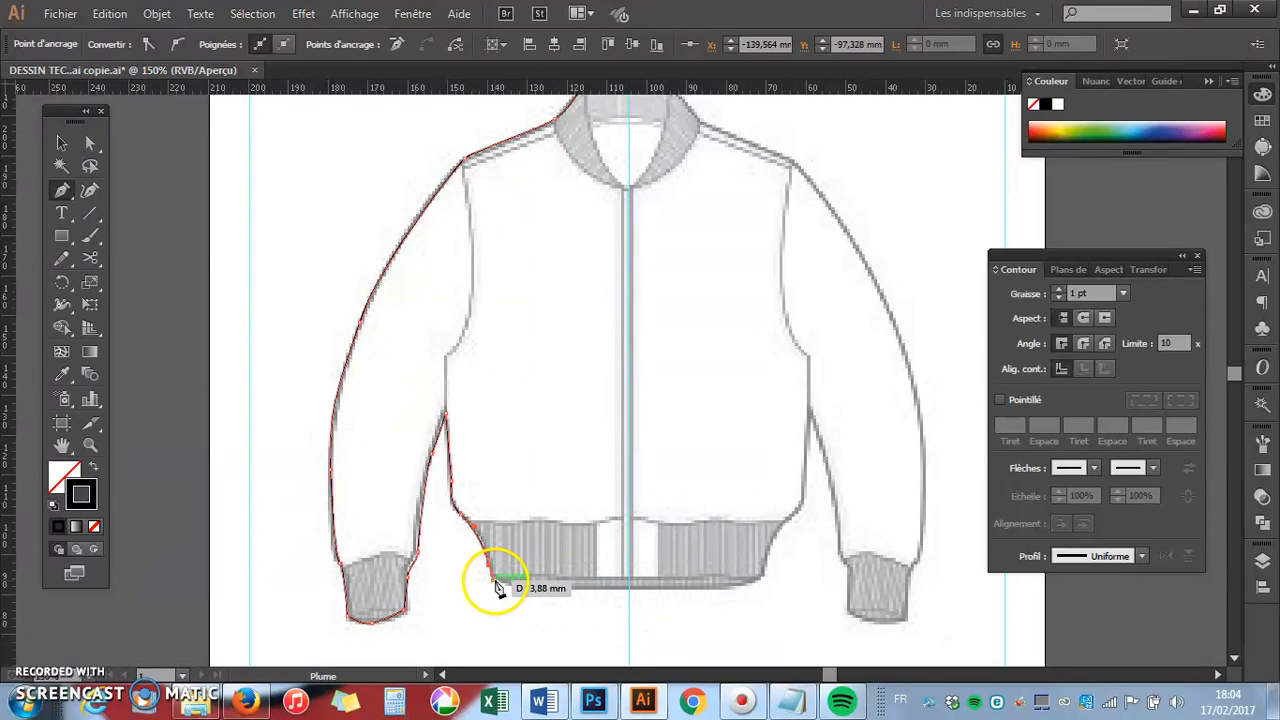
click(493, 567)
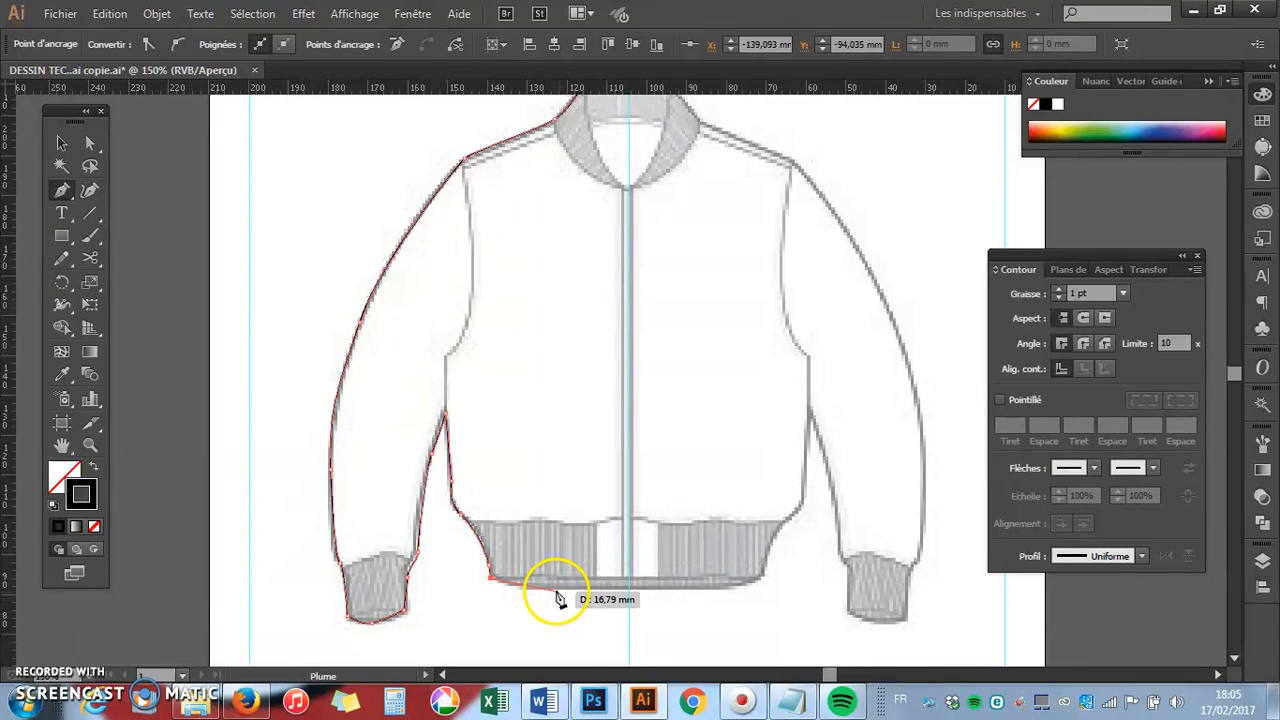
drag(556, 591, 588, 591)
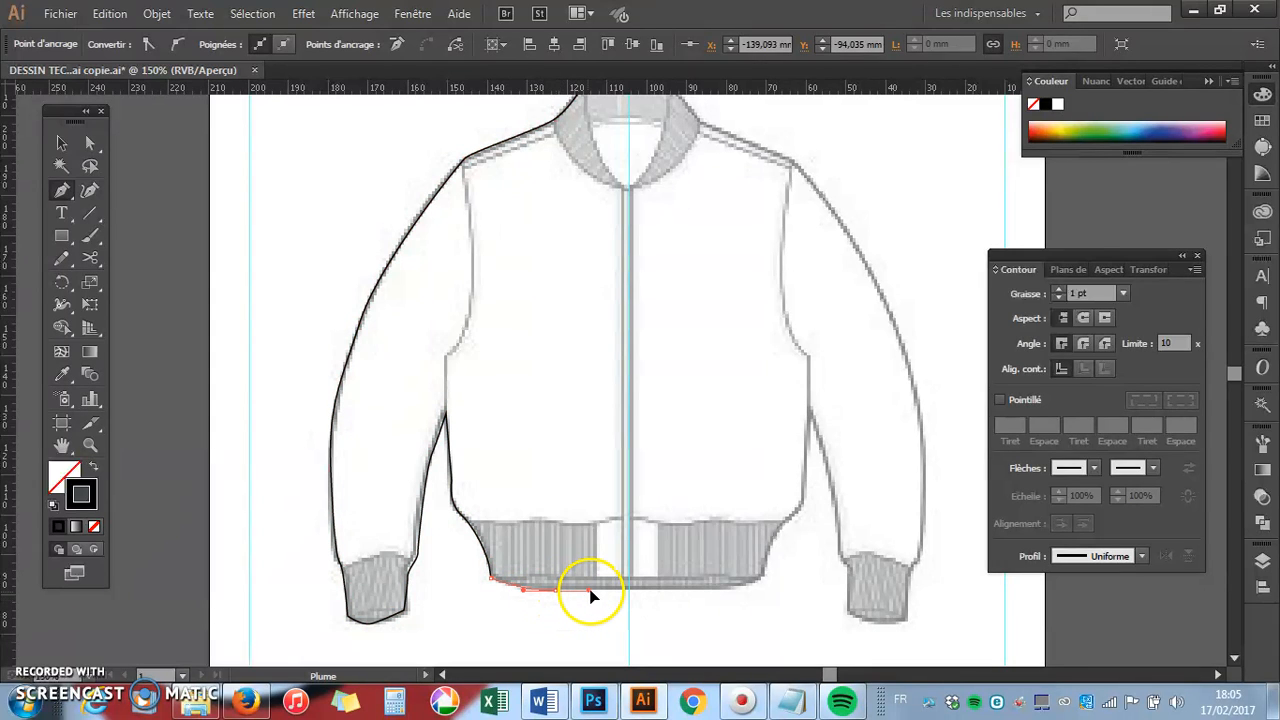
click(629, 591)
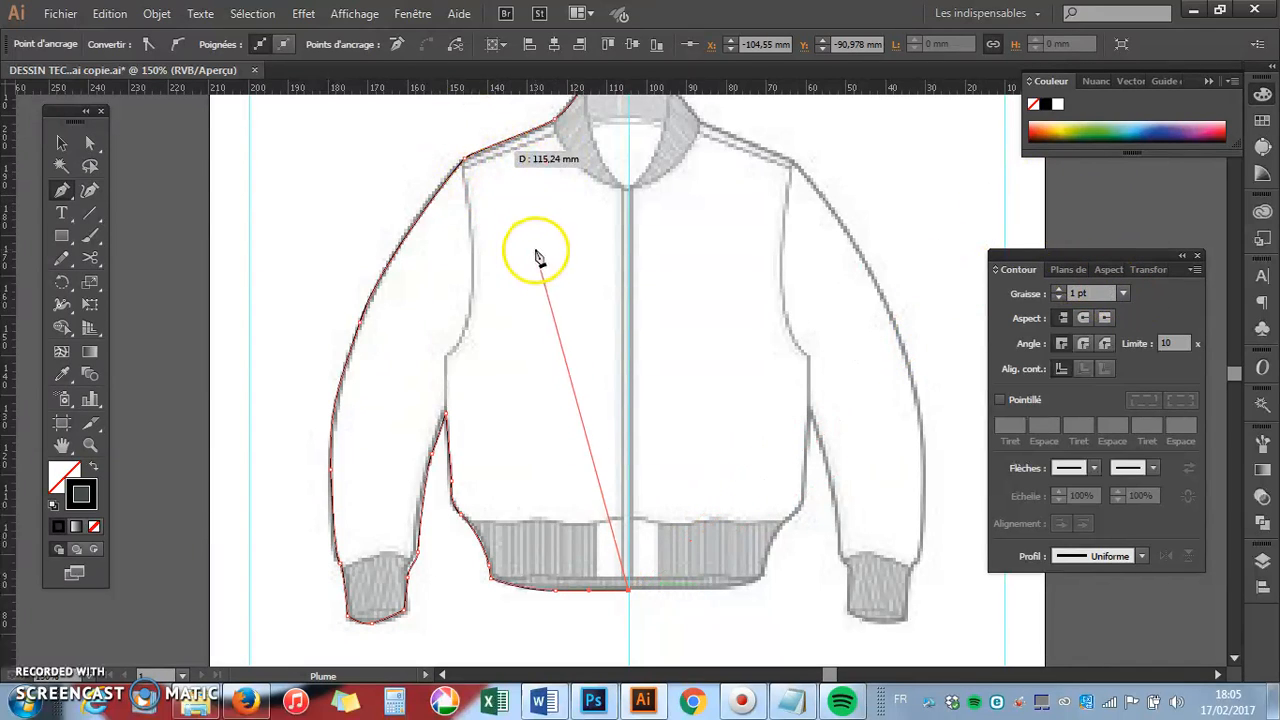
- Set the outline's stroke weight to 2 pt and deselect the path
click(1123, 294)
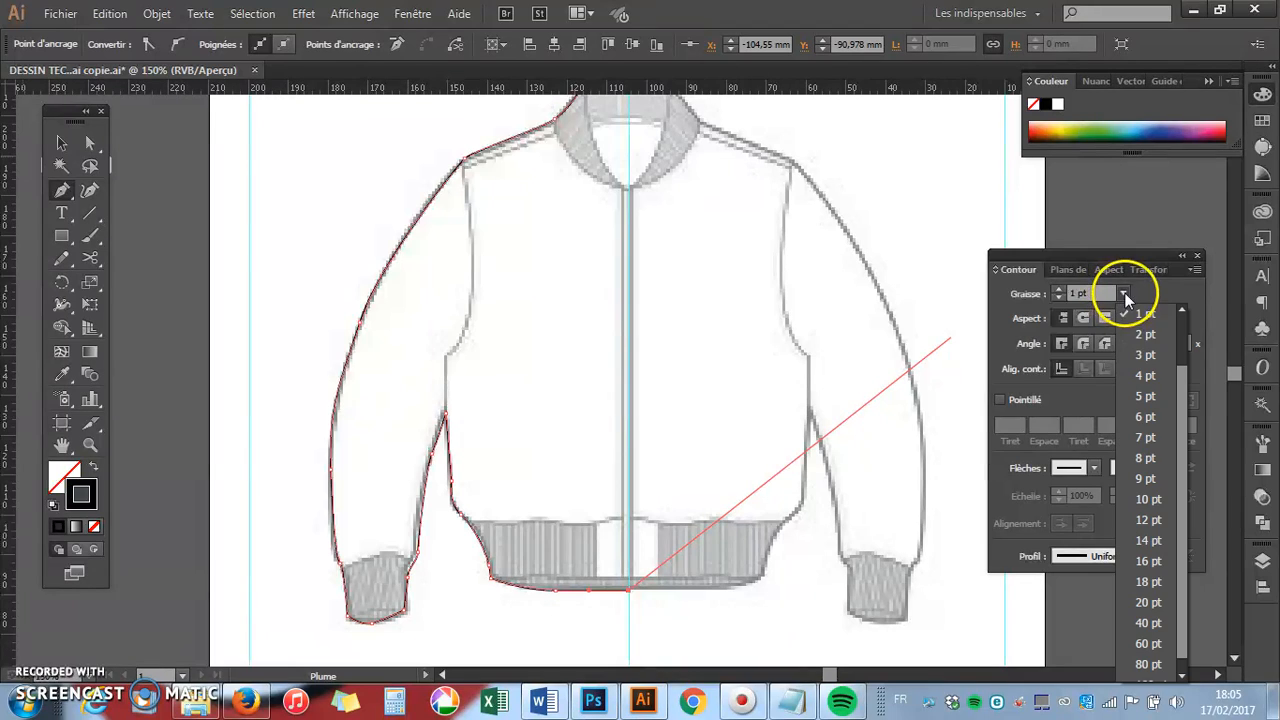
click(1140, 335)
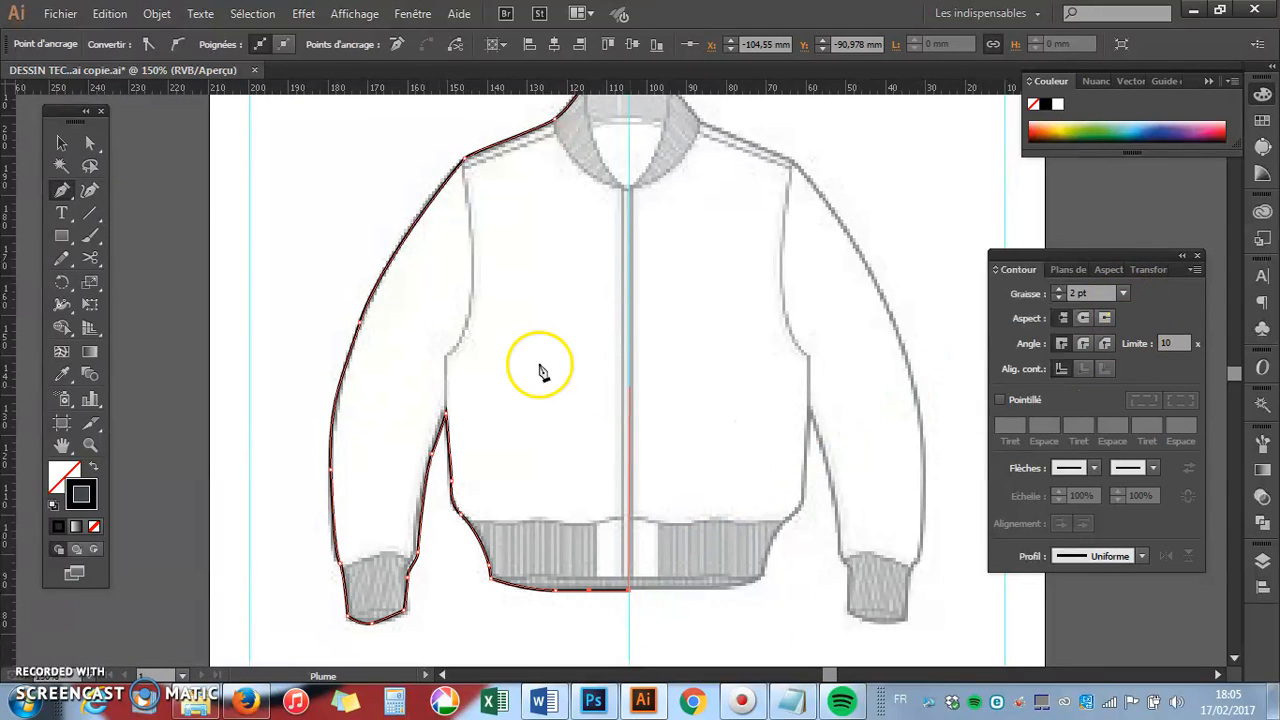
click(60, 142)
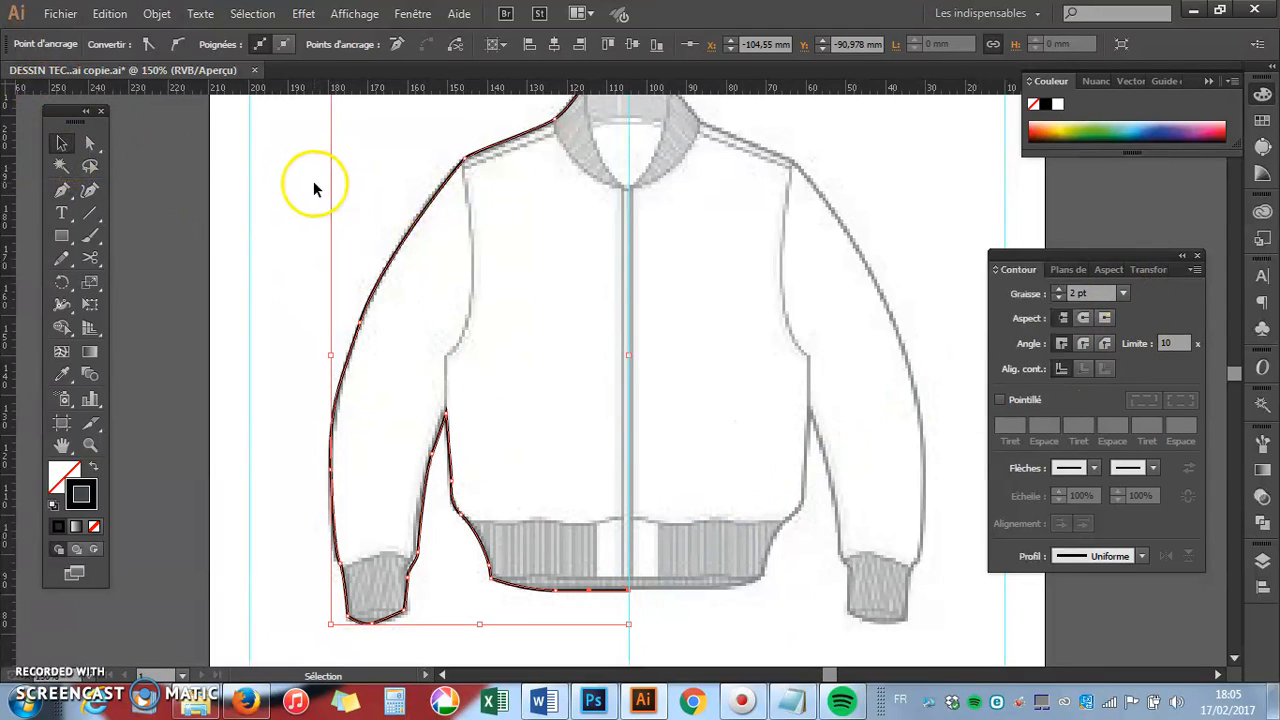
click(604, 292)
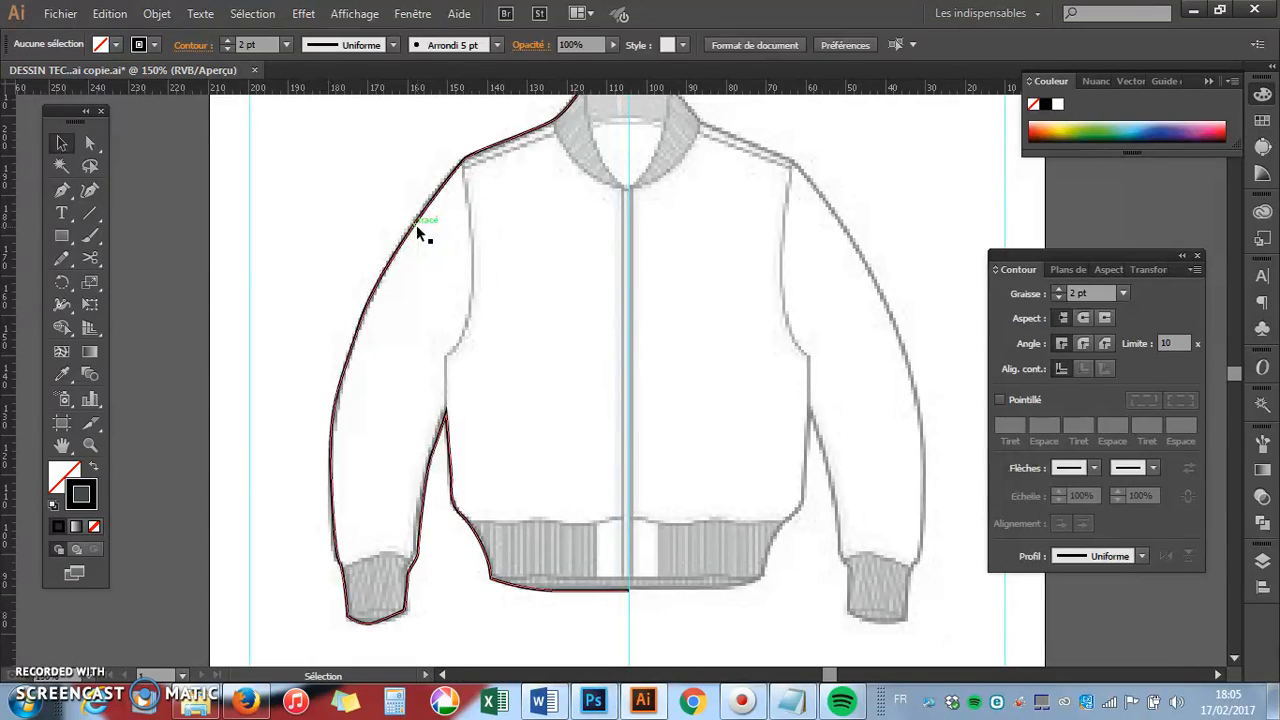
click(420, 228)
- Lock the outer lines layer and create a new layer named "inner lines" above it
click(1262, 561)
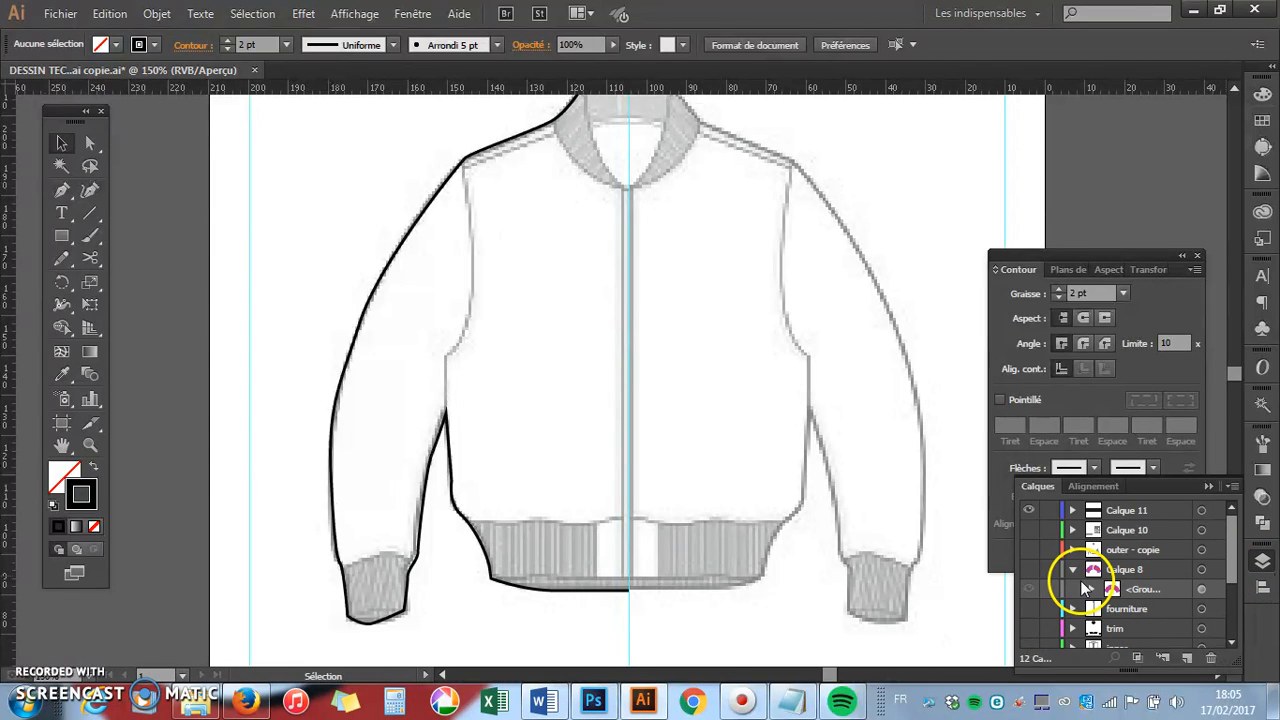
scroll(1145, 592, down, 4)
click(1049, 619)
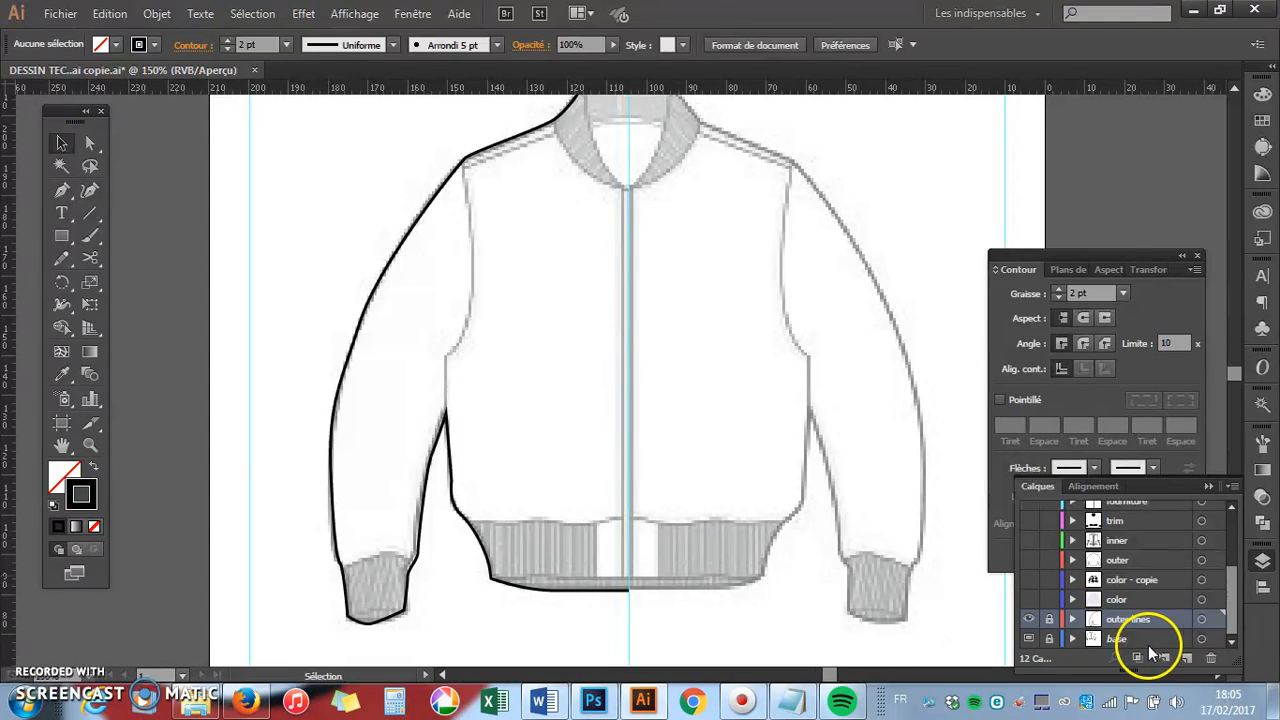
click(1187, 657)
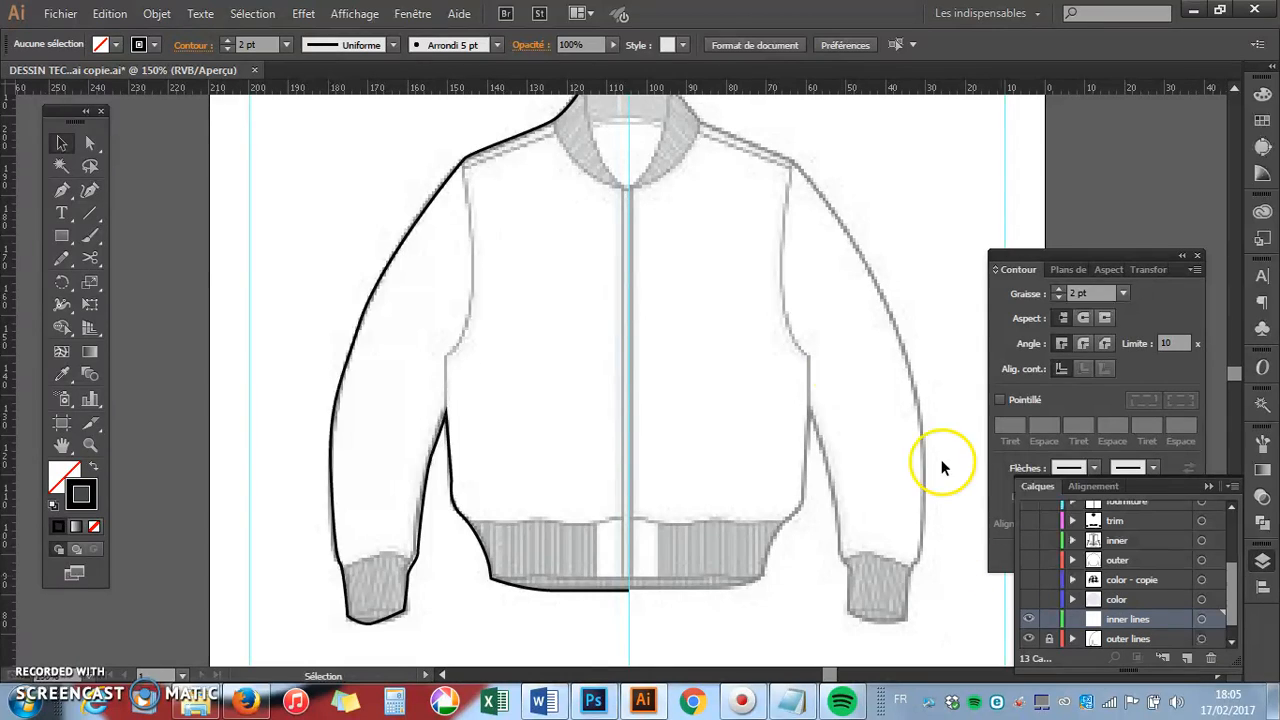
scroll(1235, 580, down, 1)
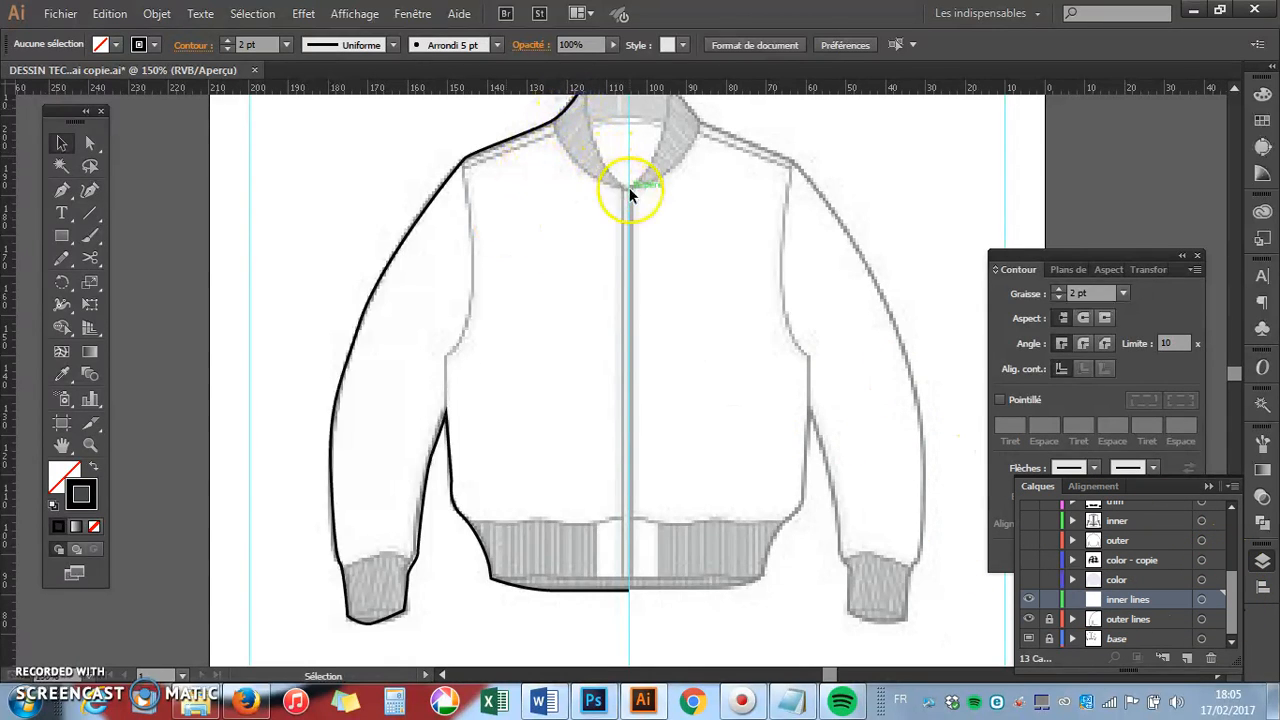
- Activate the Pen tool and set the stroke weight to 1 pt for the inner lines
scroll(626, 173, up, 2)
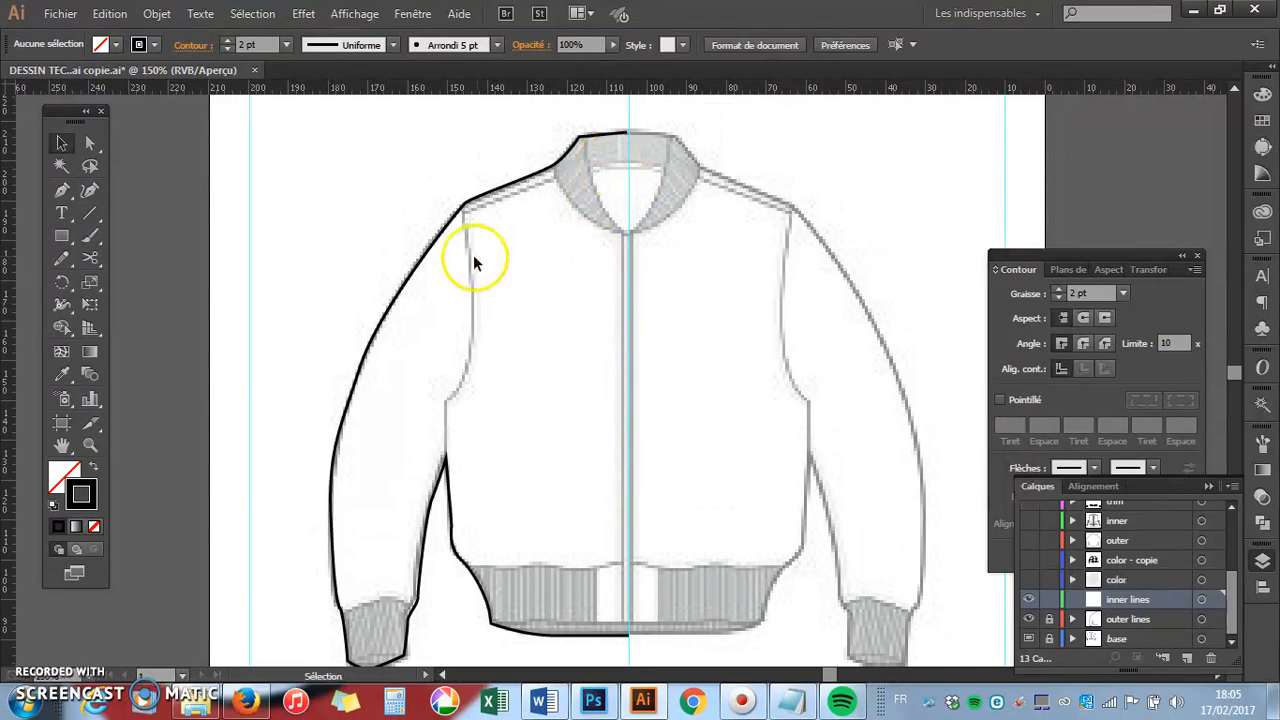
click(61, 190)
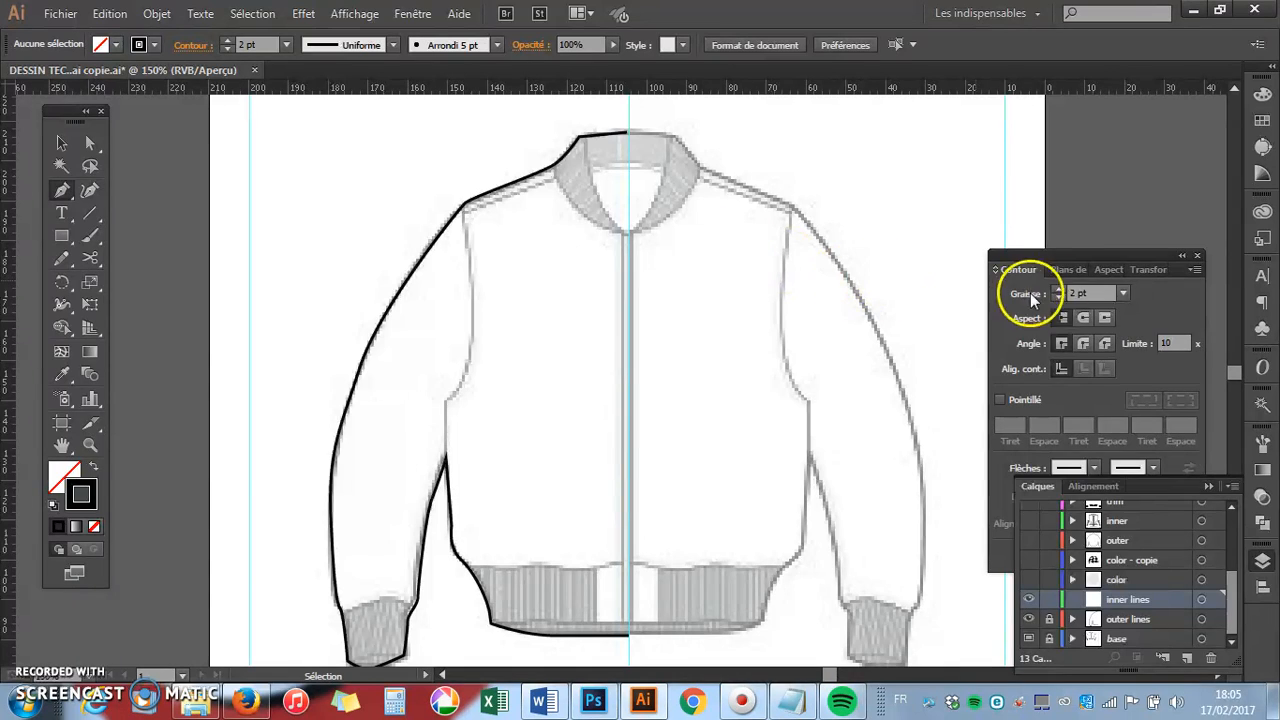
click(1123, 293)
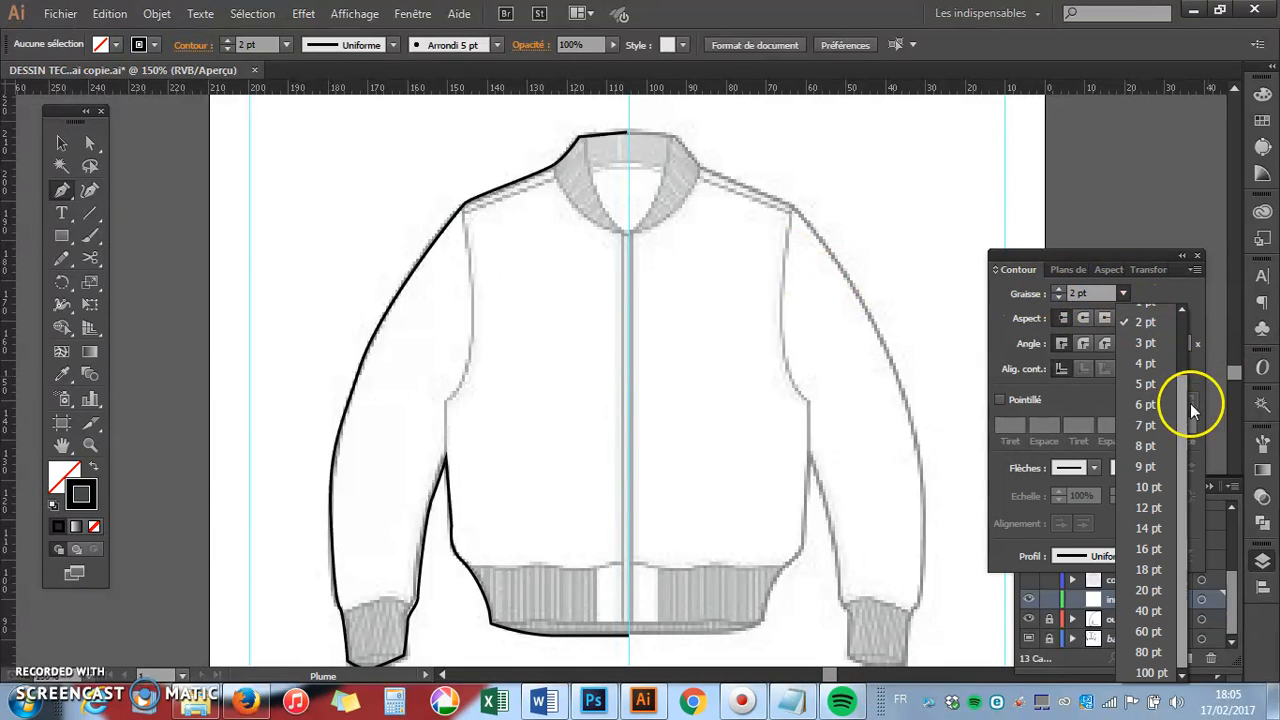
drag(1186, 400, 1186, 365)
click(1152, 352)
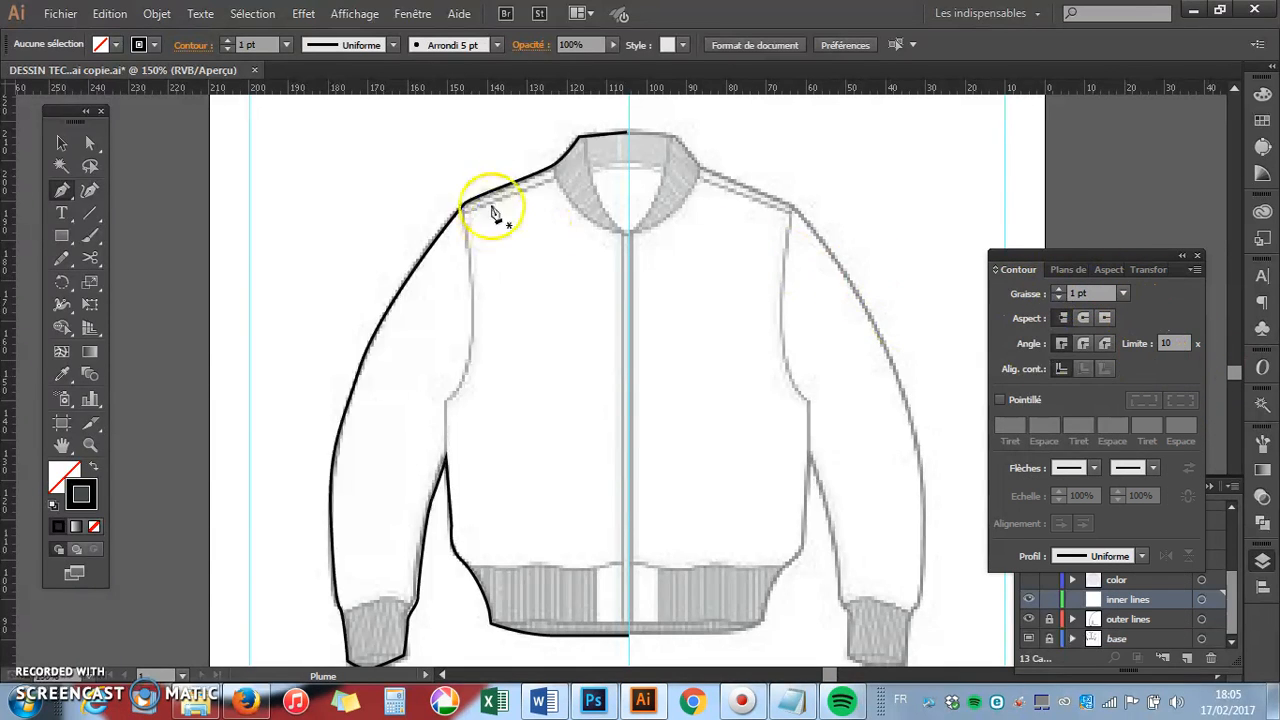
- Trace the left armhole seam from the shoulder point down to the underarm and end the path there
click(462, 206)
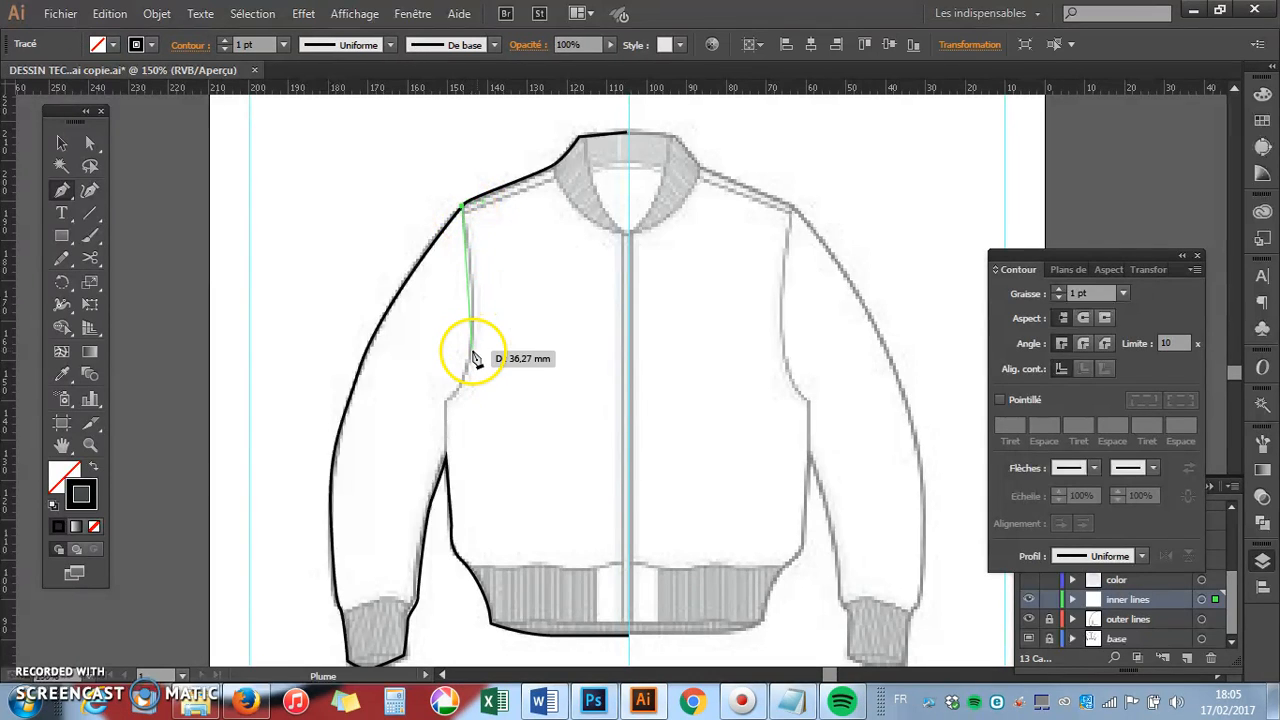
drag(471, 352, 429, 411)
click(445, 401)
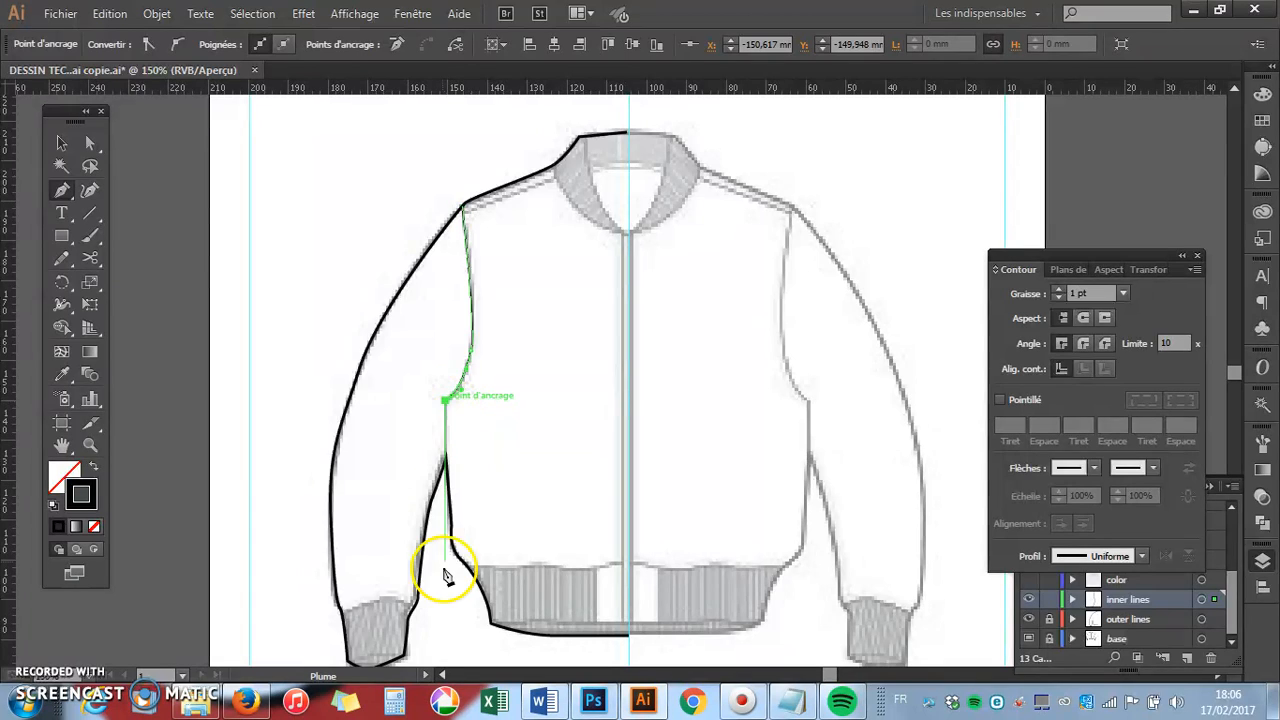
drag(445, 456, 447, 465)
click(446, 458)
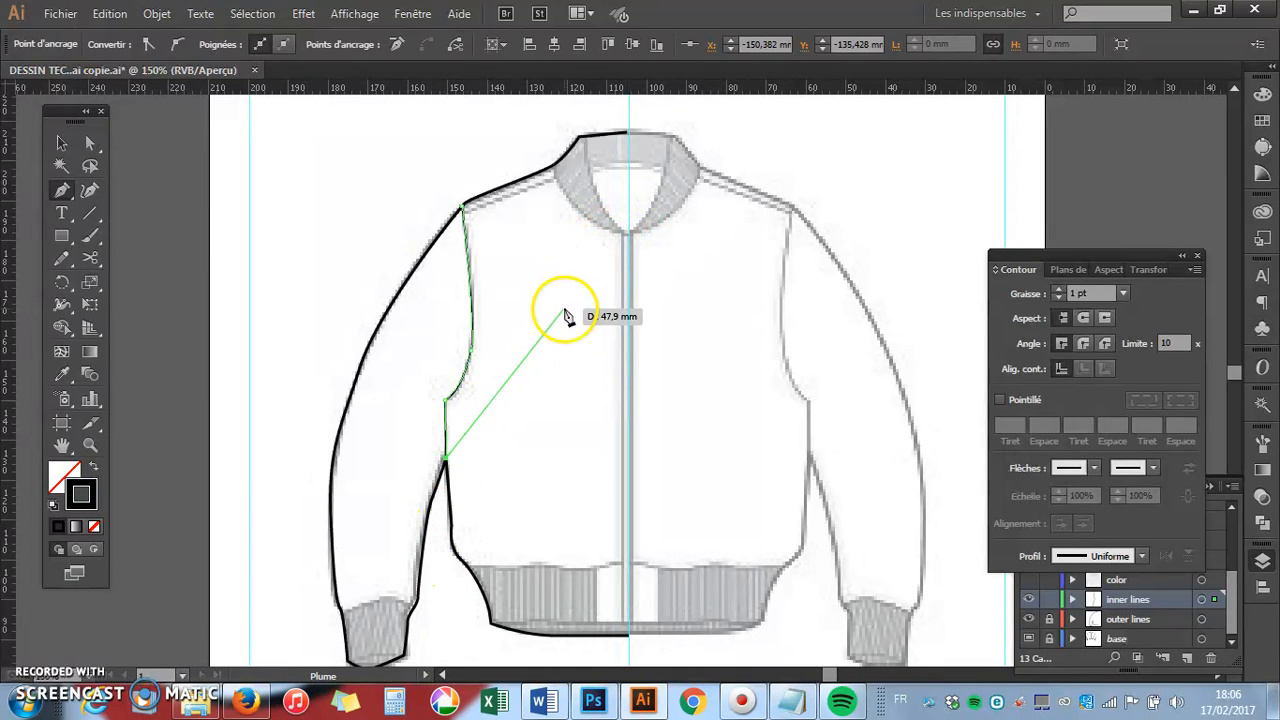
key(v)
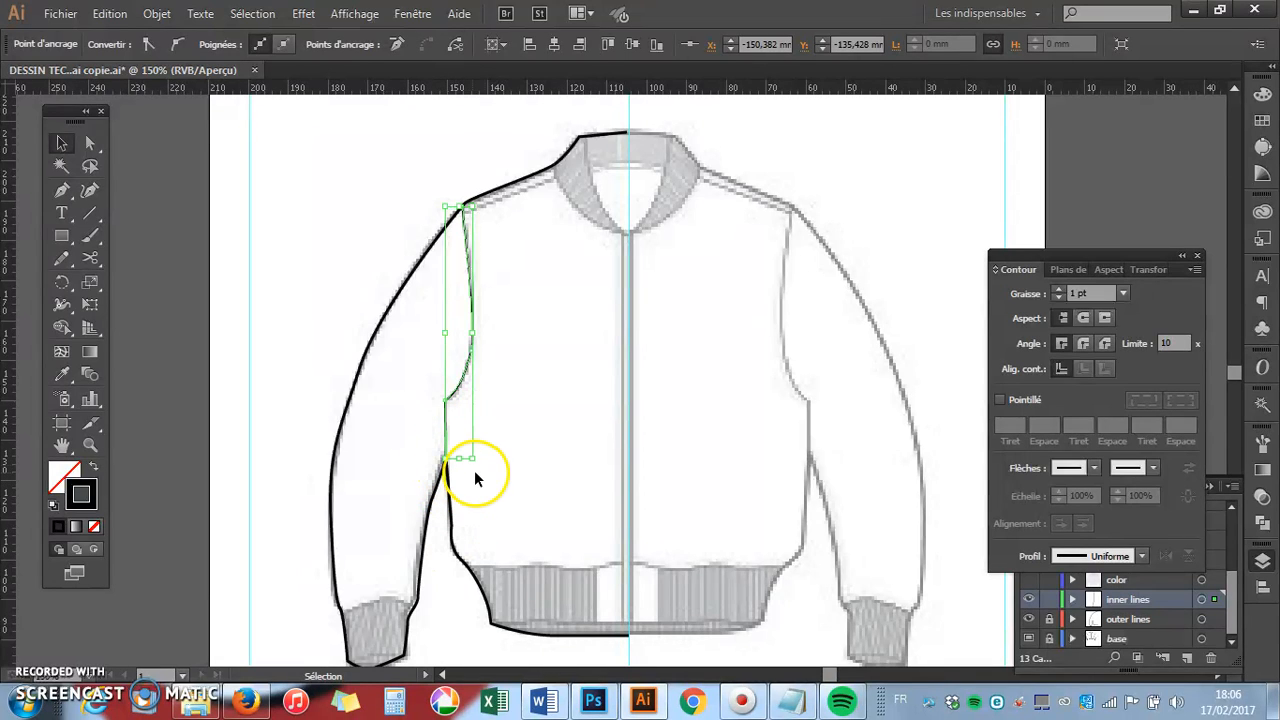
- Trace the left collar rib down its inner edge to the centre front and back up its outer edge to the shoulder
click(60, 190)
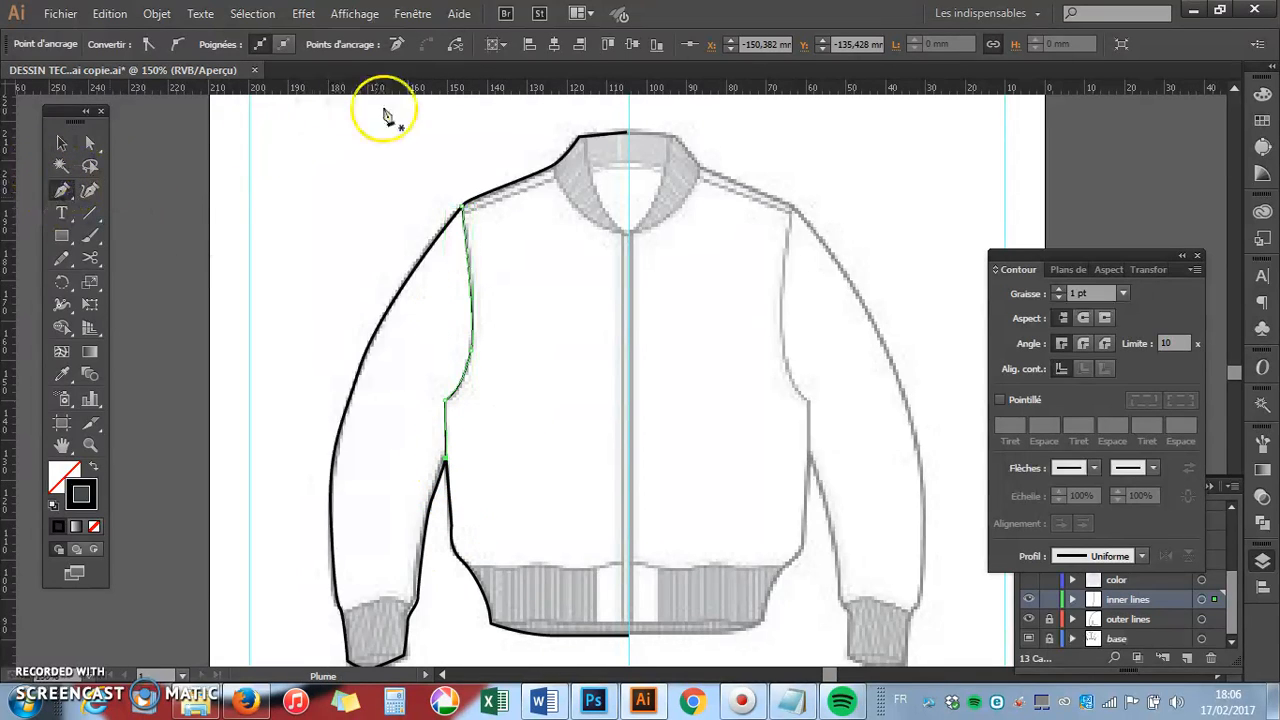
click(581, 137)
drag(623, 230, 534, 126)
key(ctrl+z)
key(ctrl+z)
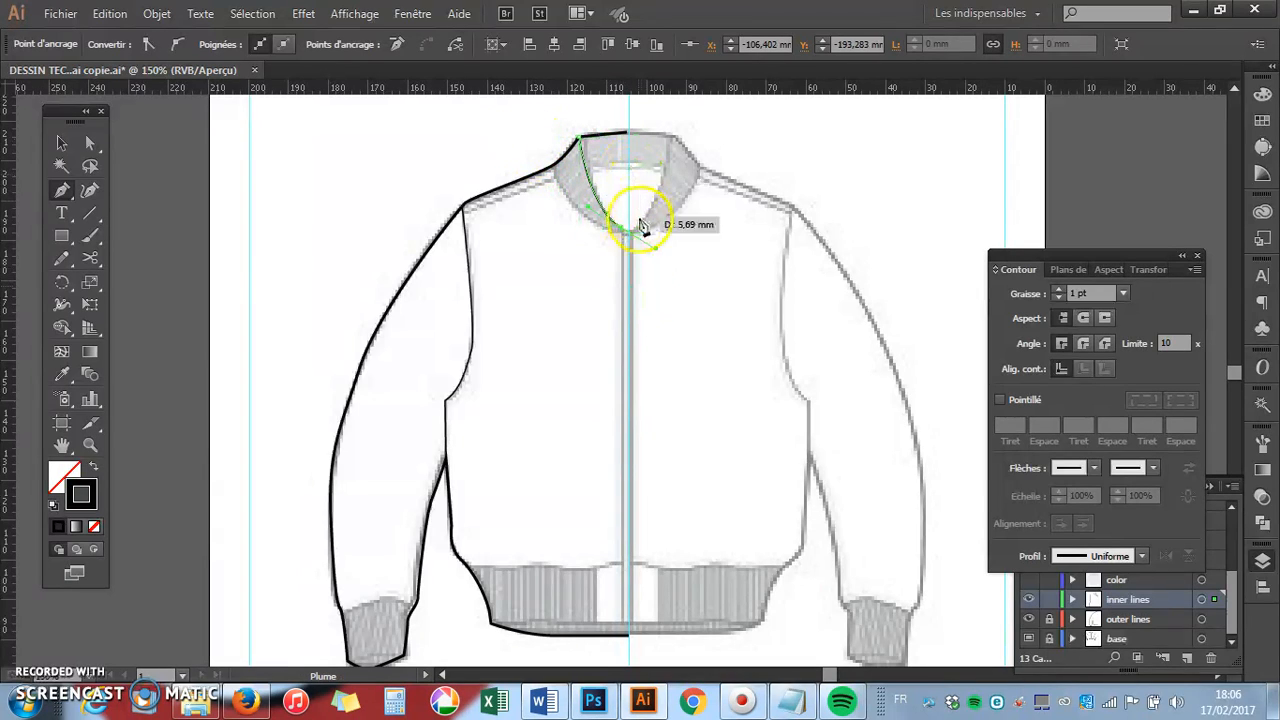
drag(623, 233, 622, 240)
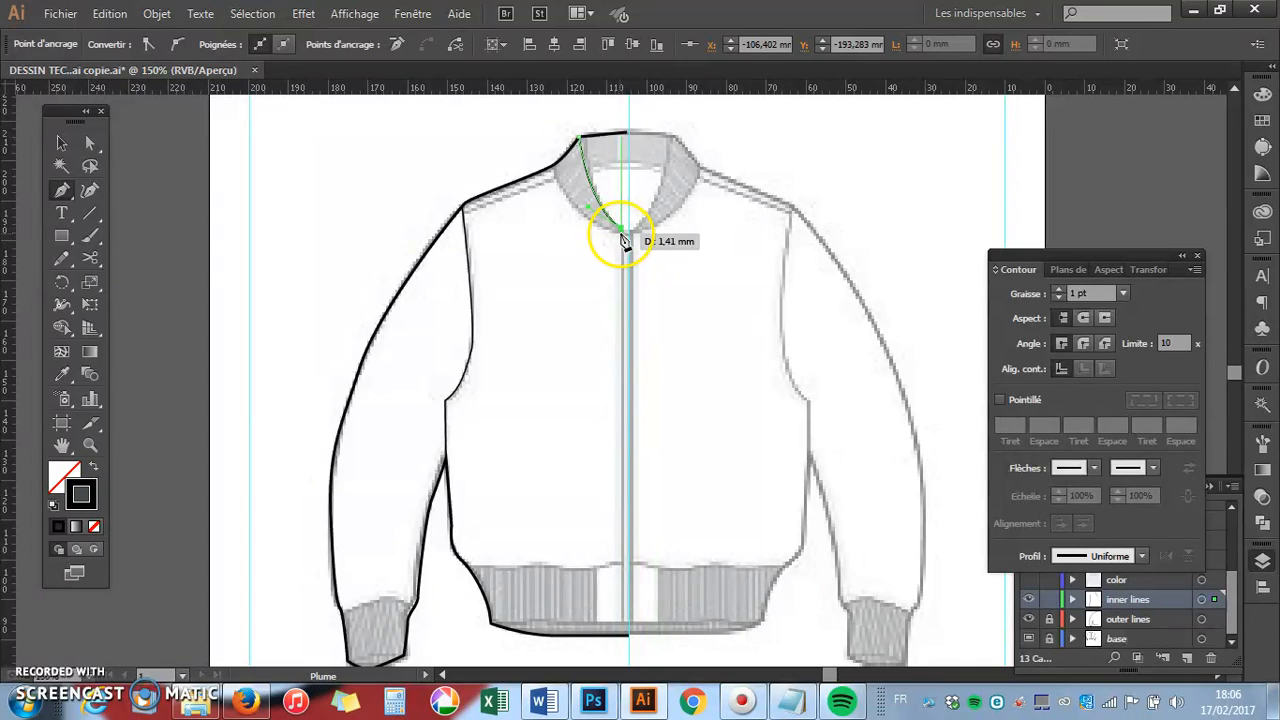
click(621, 233)
drag(555, 165, 530, 212)
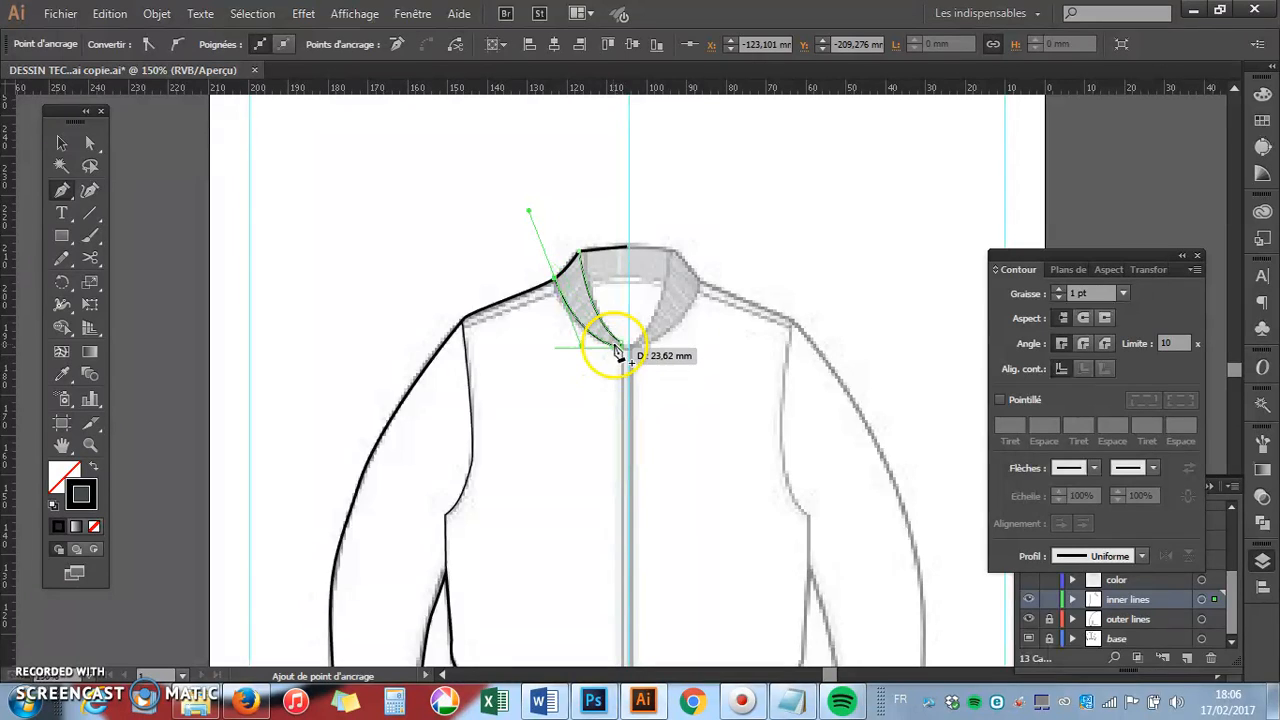
- Move the collar path's end anchor slightly outward along the shoulder outline with the Direct Selection tool, then deselect the path
key(z)
click(605, 298)
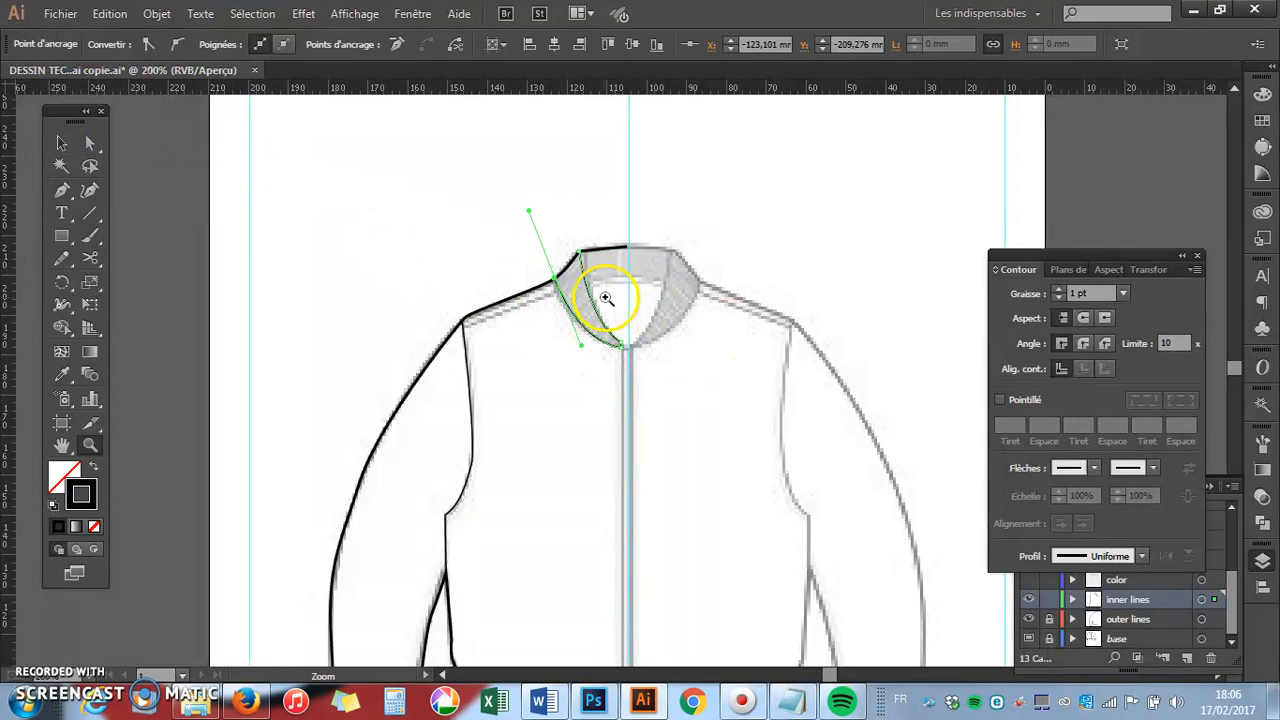
click(607, 302)
click(660, 466)
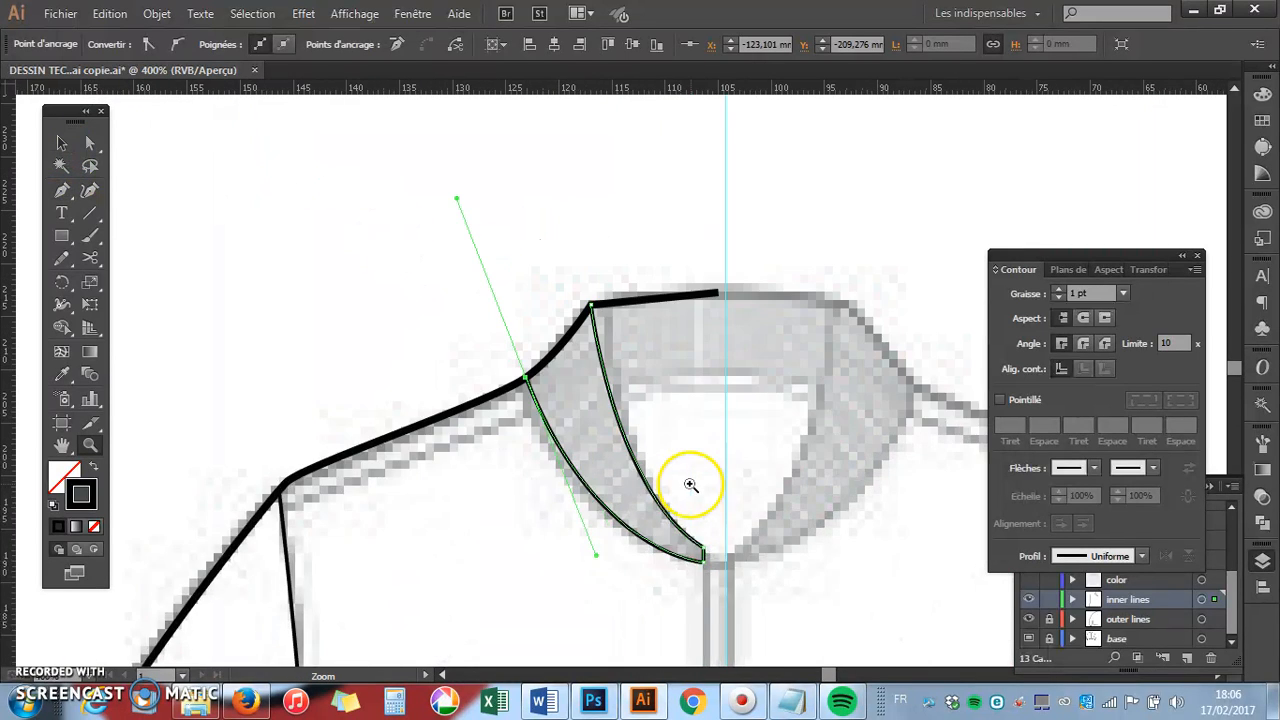
scroll(690, 485, down, 1)
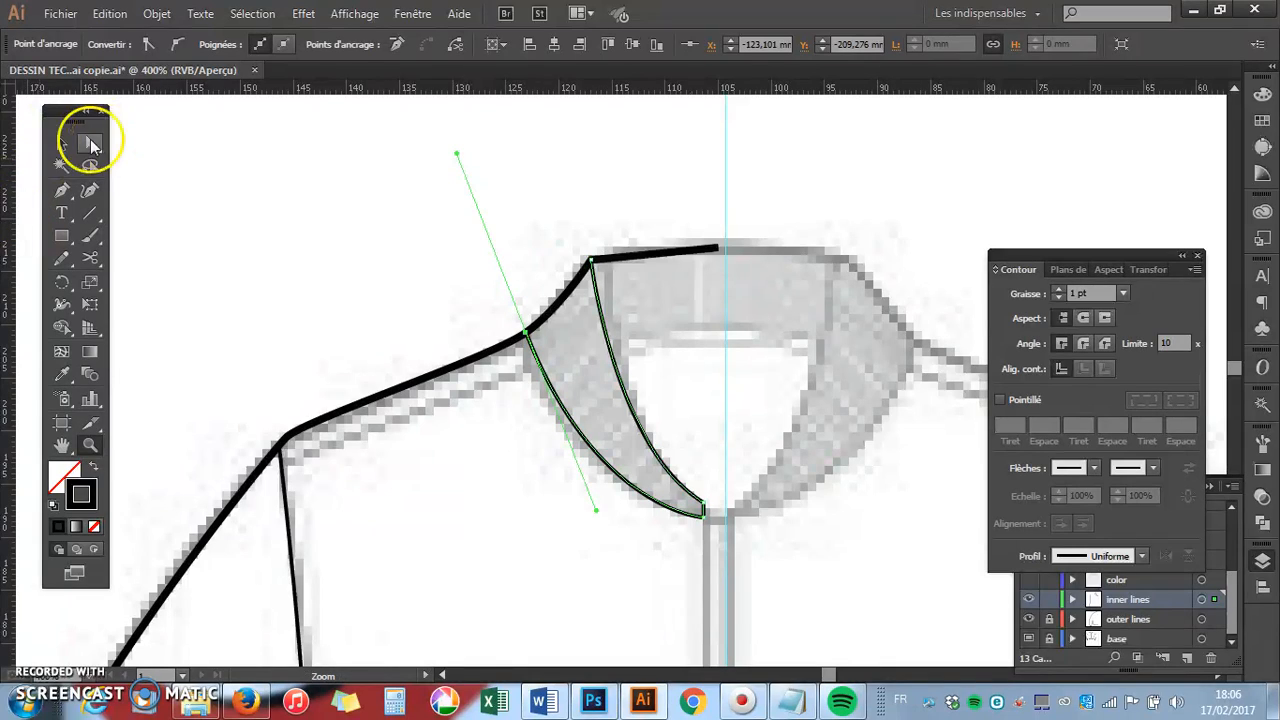
click(90, 145)
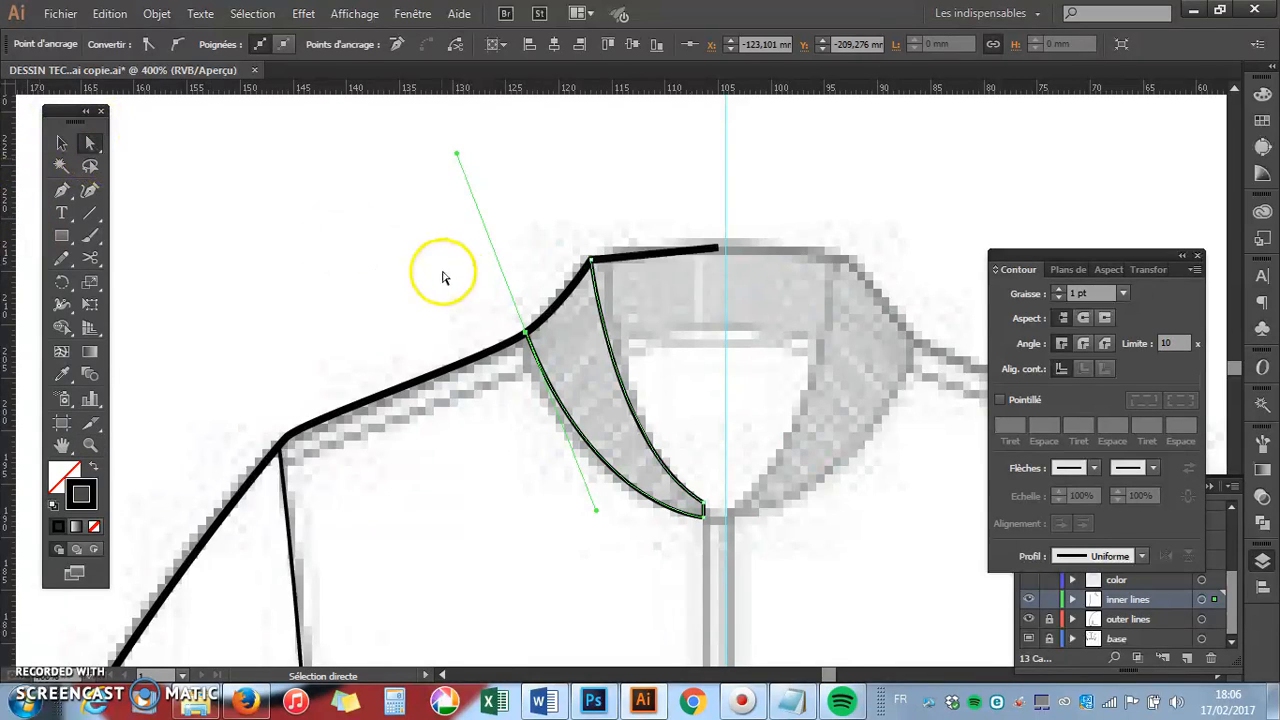
click(791, 700)
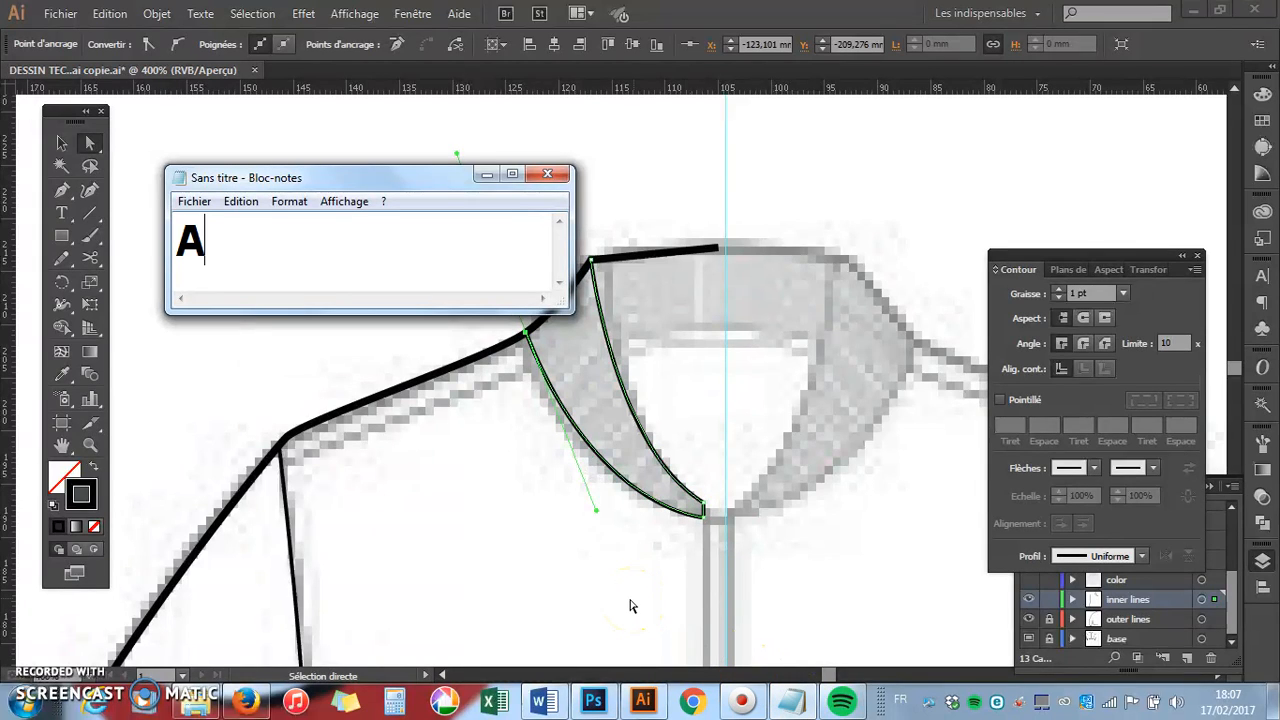
click(486, 174)
click(529, 332)
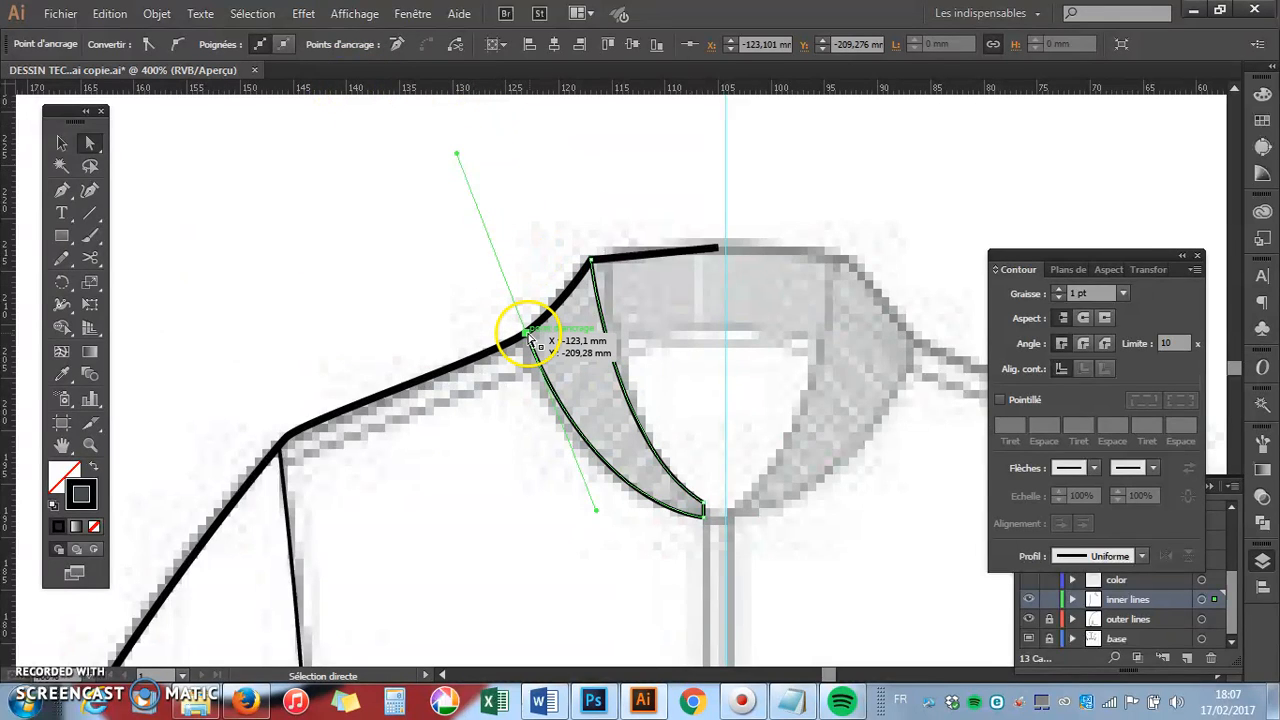
drag(529, 337, 520, 343)
click(429, 277)
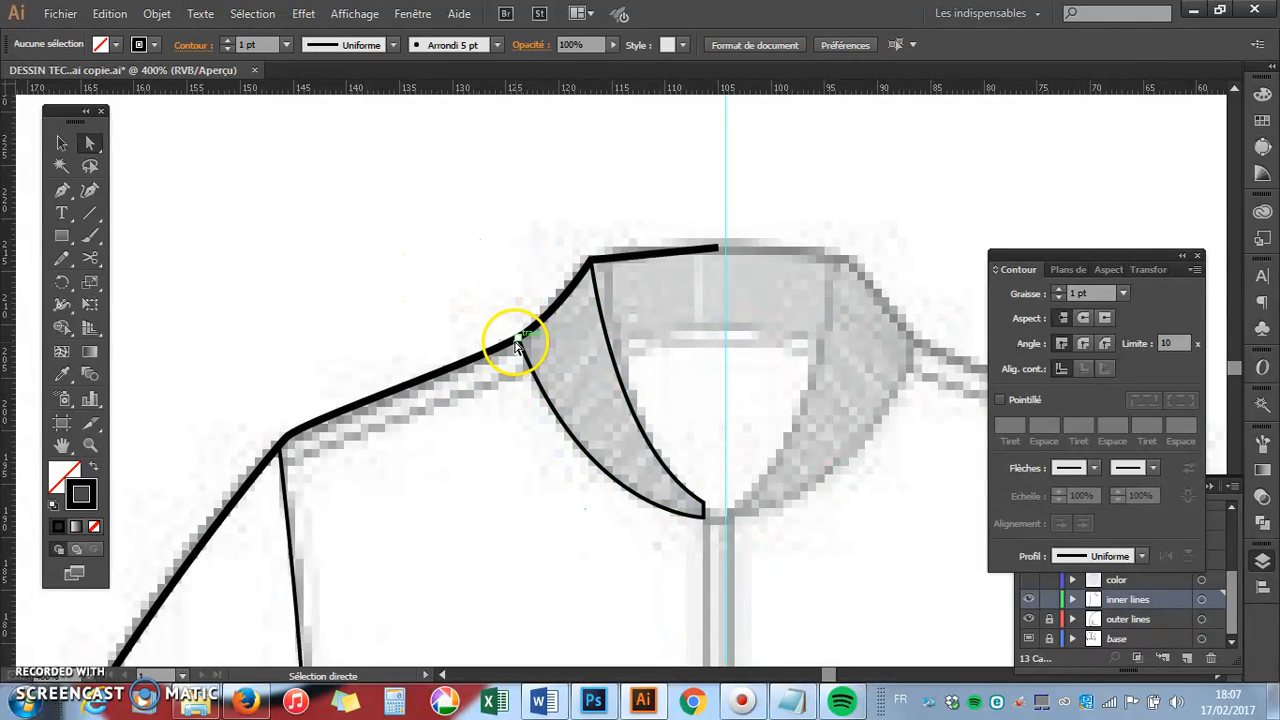
- Reselect the collar path's shoulder anchor and adjust its lower handle so the curve follows the rib's outer edge
click(517, 343)
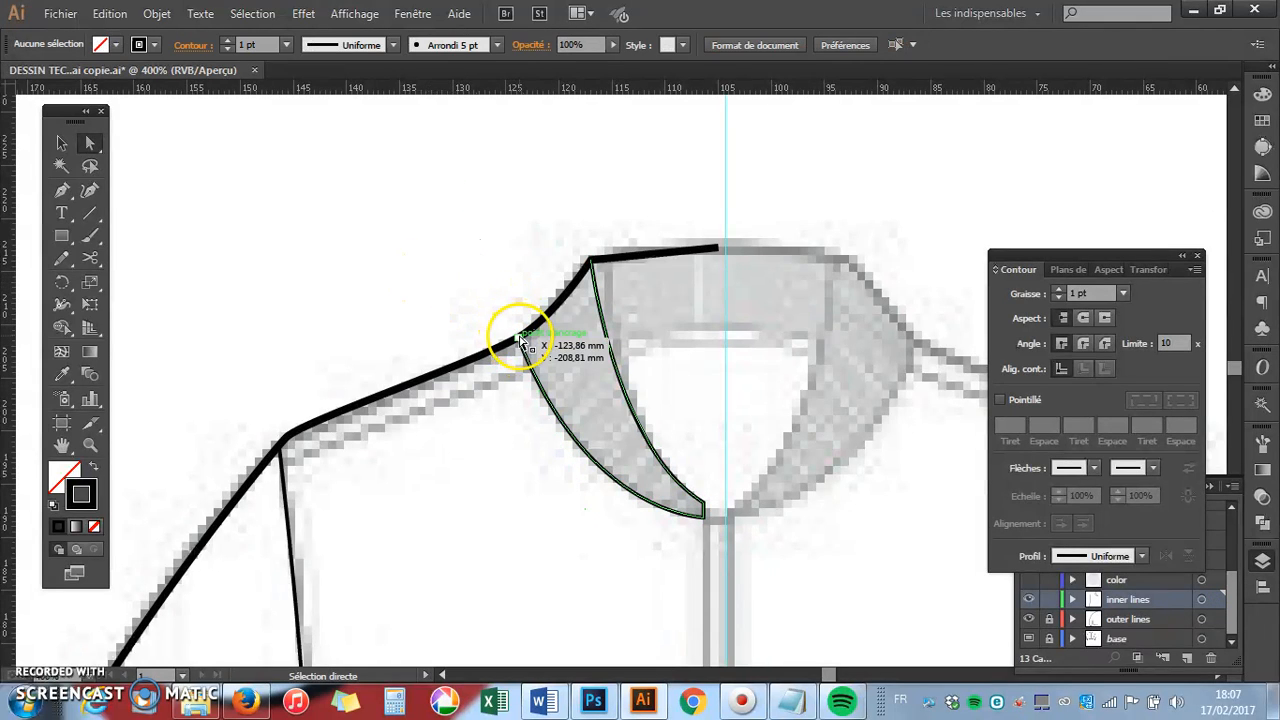
drag(520, 343, 517, 342)
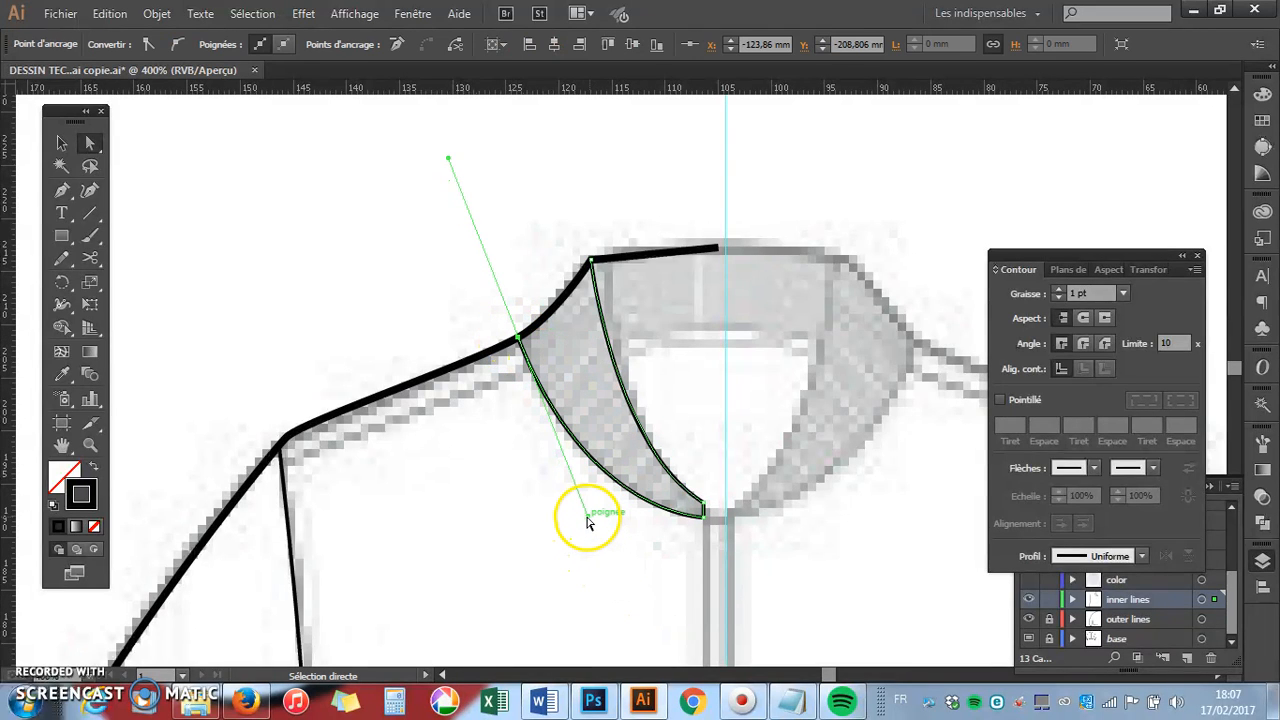
drag(589, 521, 567, 505)
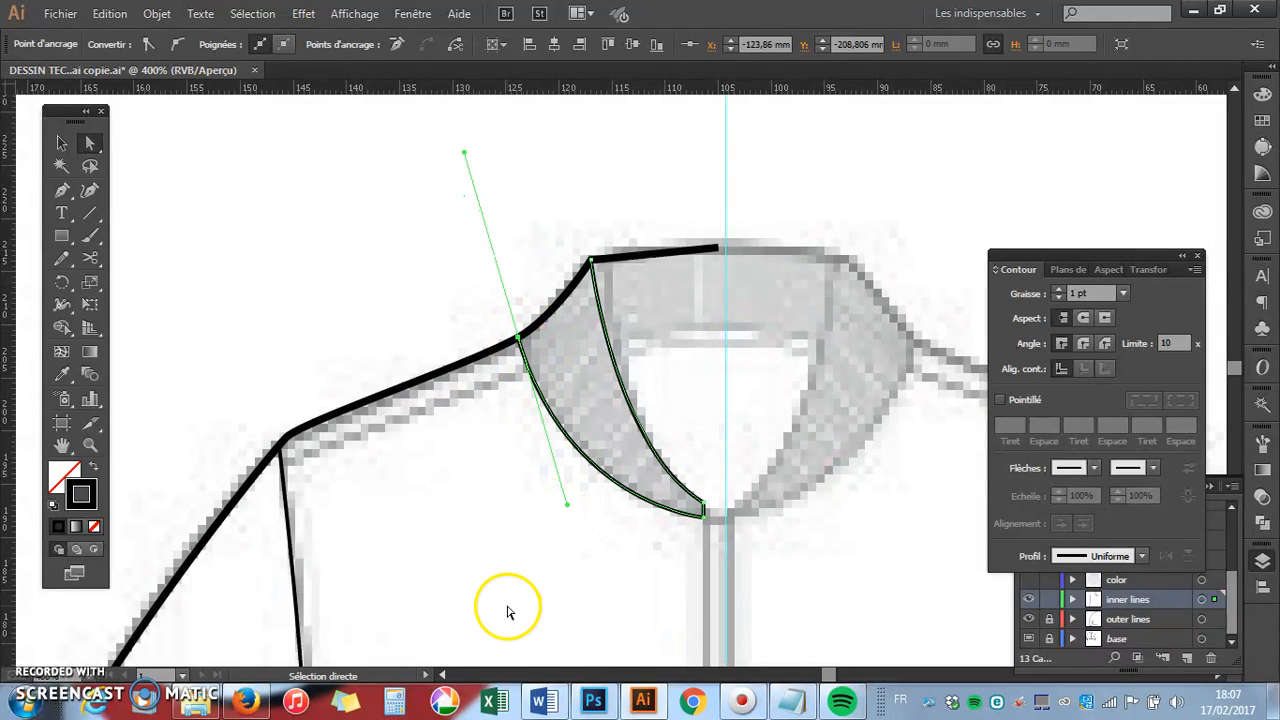
- Pull new direction handles from the collar path's shoulder anchor with the Anchor Point tool to reshape the rib's outer curve
click(90, 143)
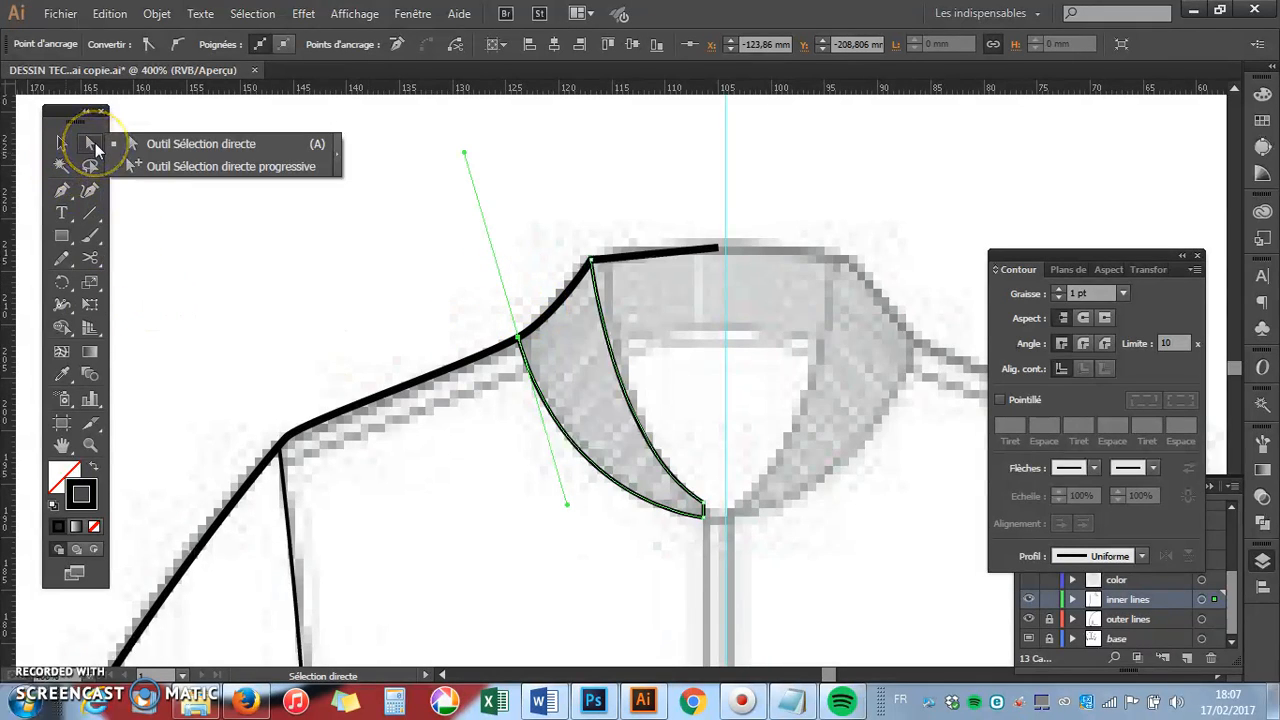
click(70, 188)
click(70, 188)
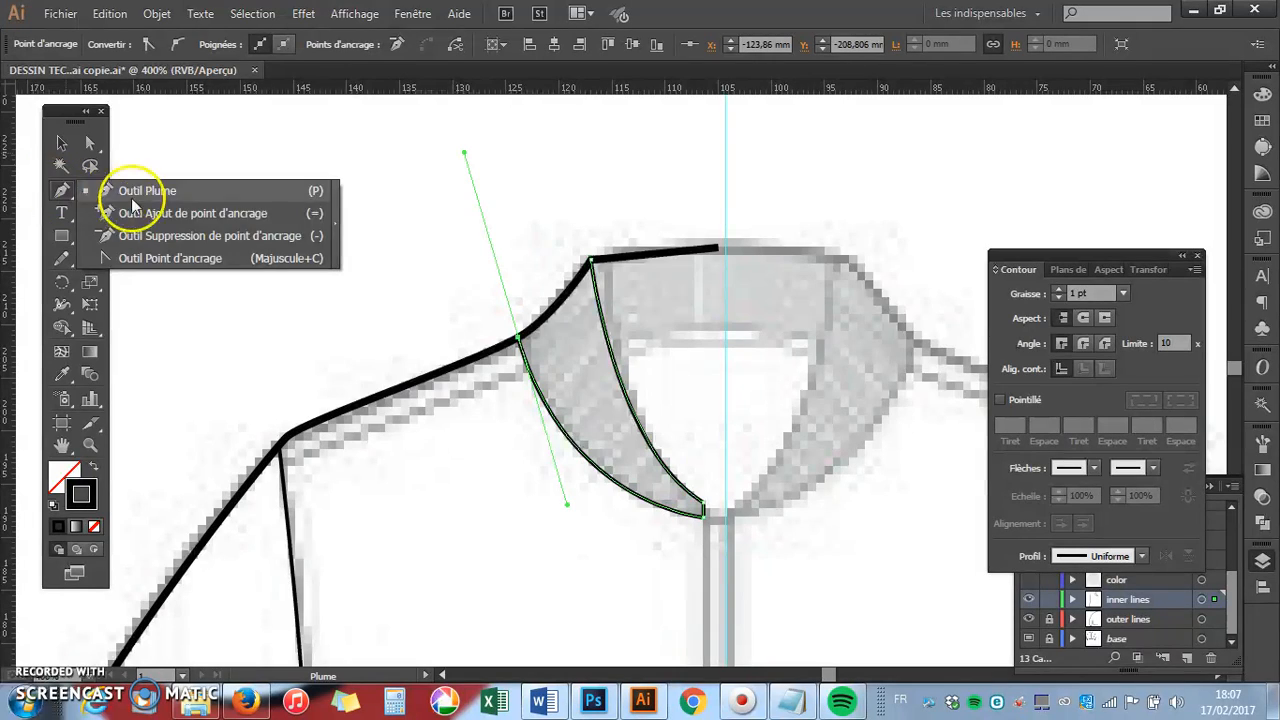
click(150, 258)
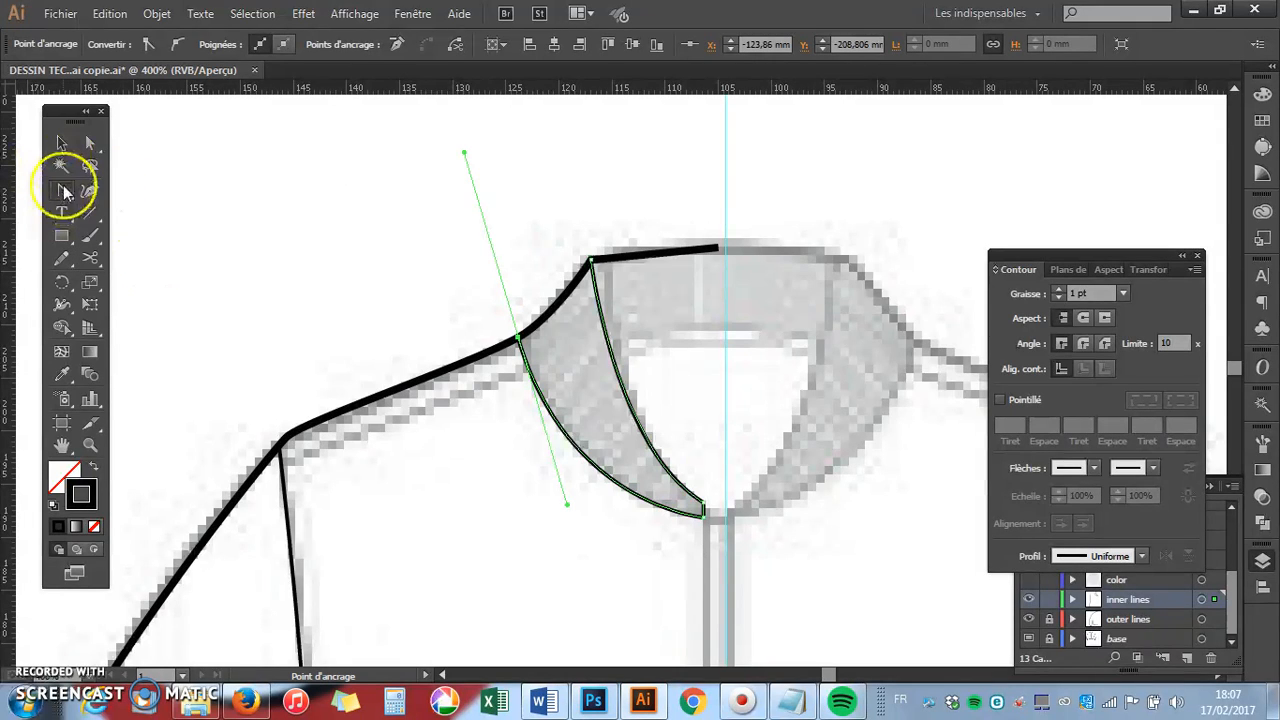
click(70, 188)
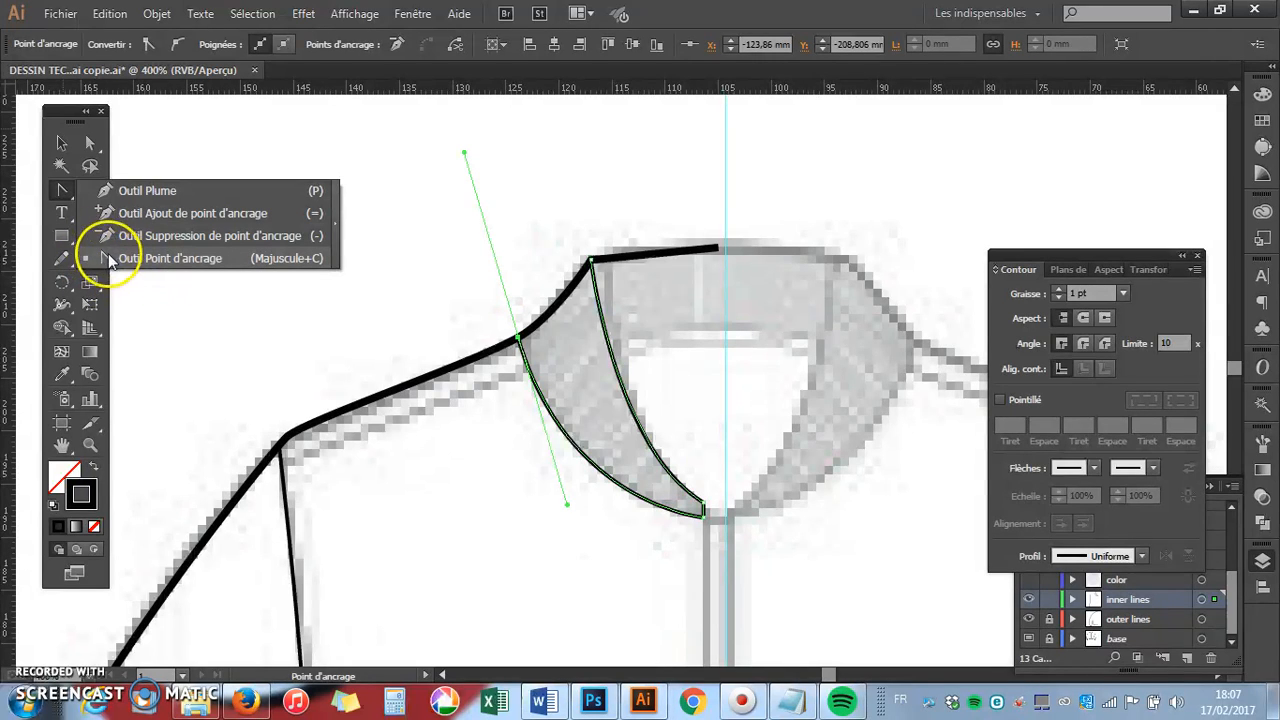
click(165, 262)
click(532, 324)
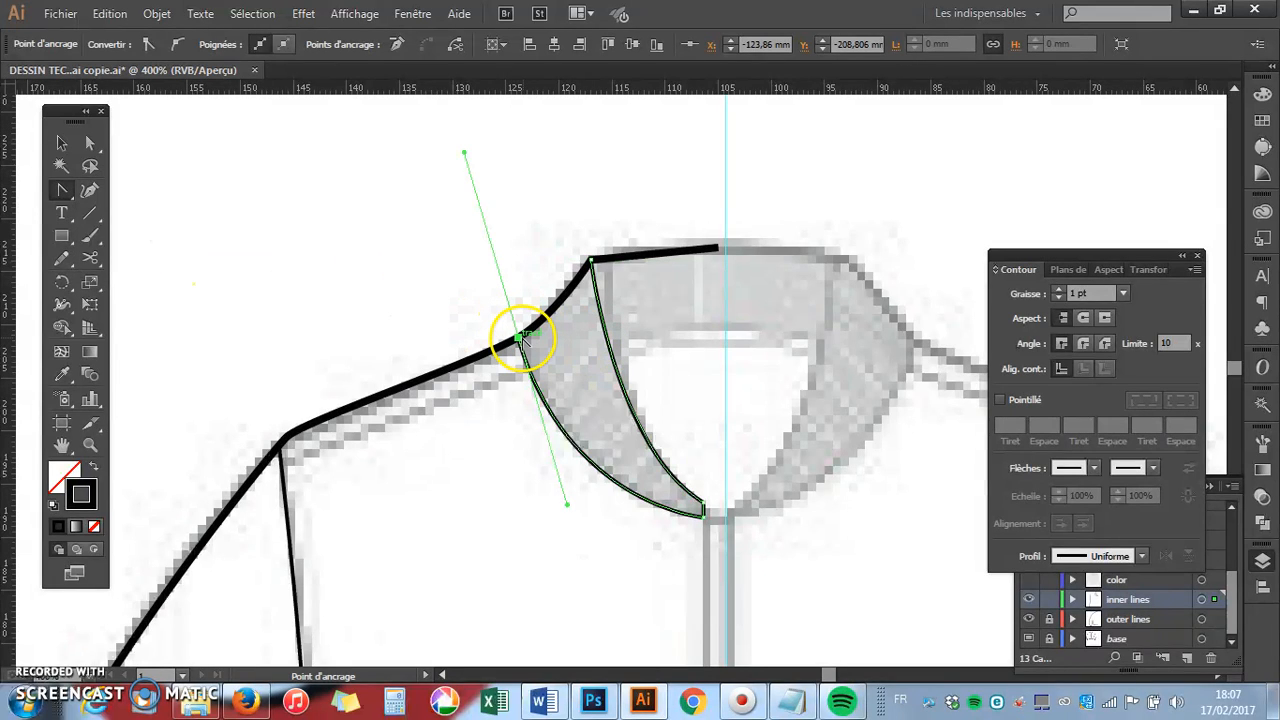
click(531, 341)
drag(537, 343, 511, 292)
drag(522, 380, 535, 459)
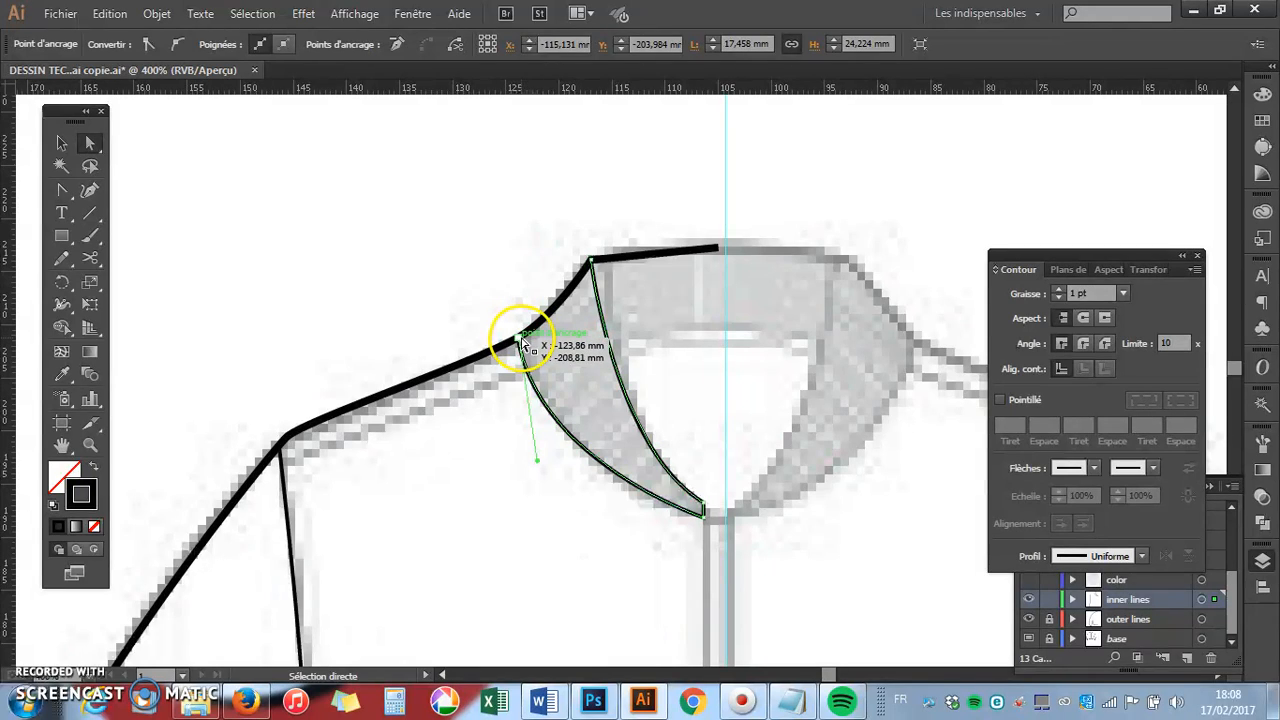
key(a)
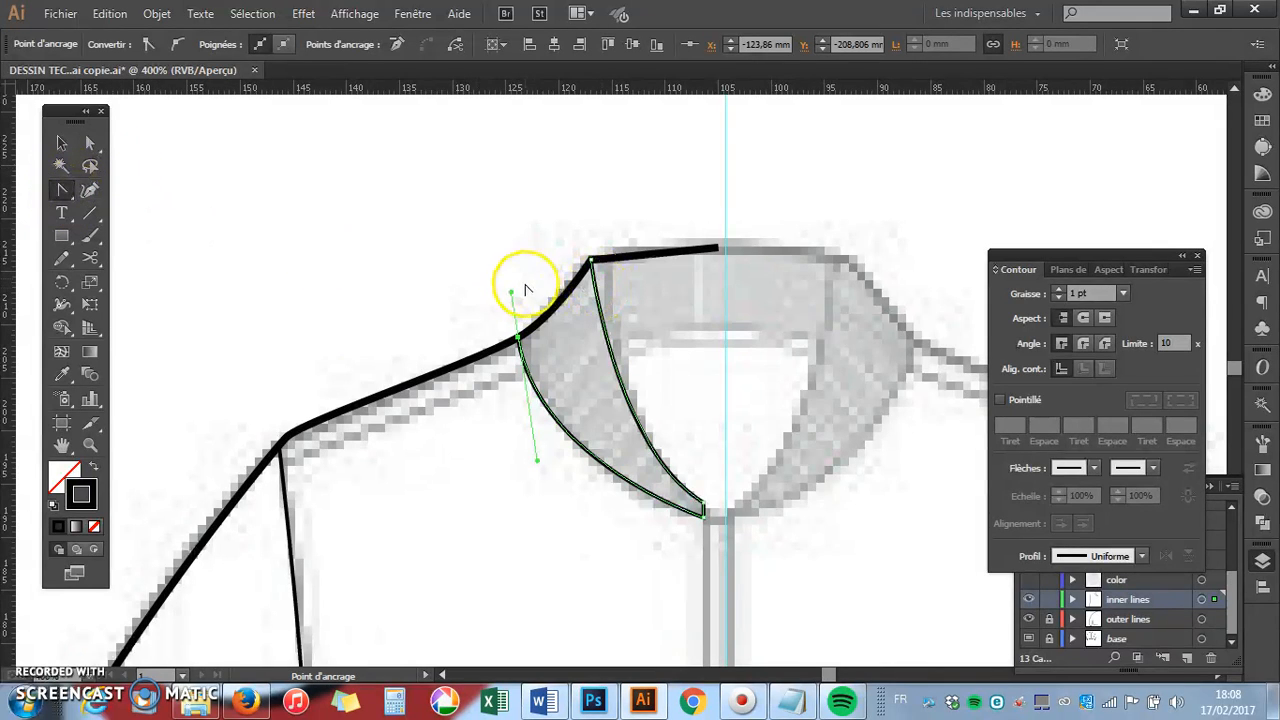
drag(459, 321, 510, 294)
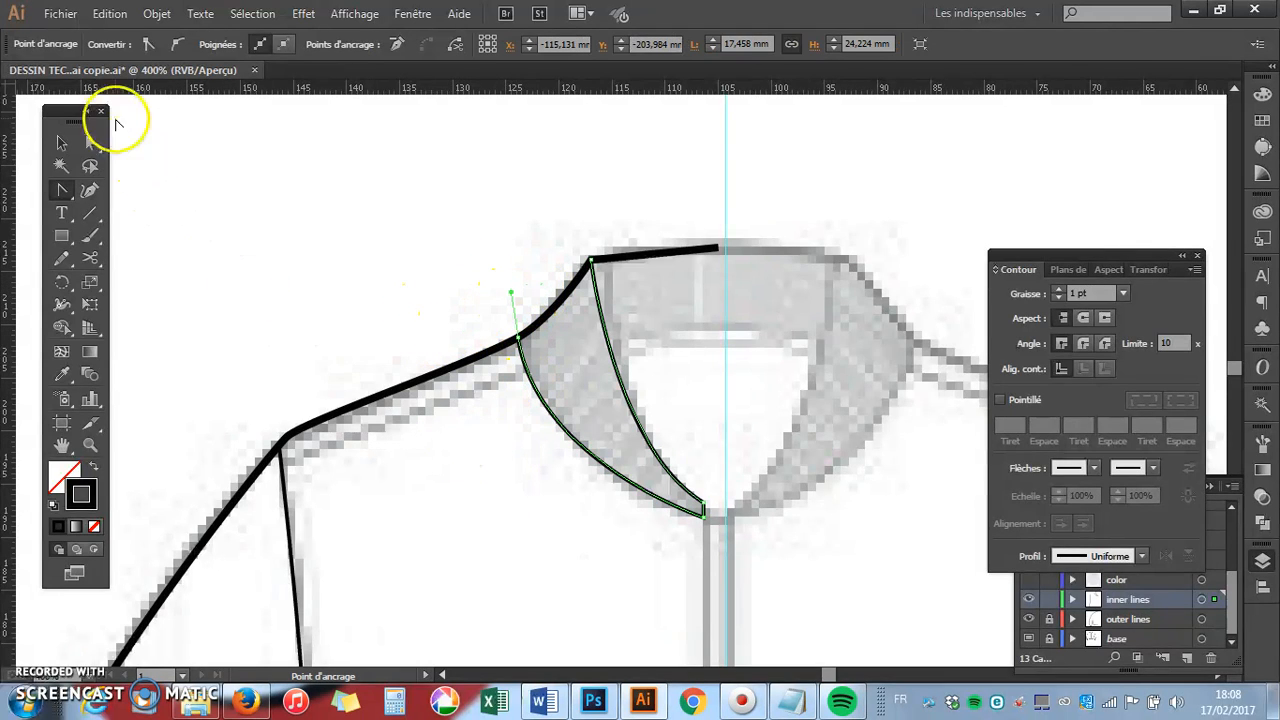
- Trace the shoulder seam with the Pen tool from the top of the left armhole to the collar's outer edge and end the path
key(p)
scroll(571, 305, down, 2)
scroll(571, 305, down, 4)
click(281, 261)
drag(527, 165, 558, 153)
key(i)
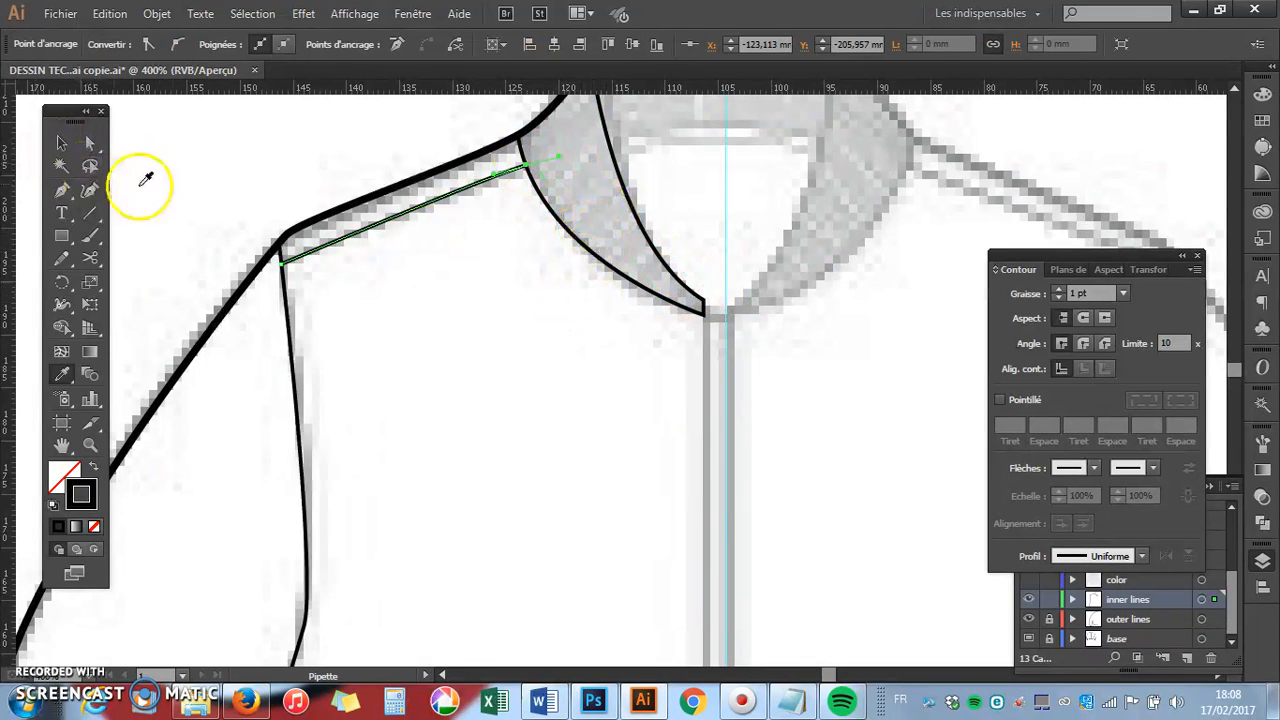
key(p)
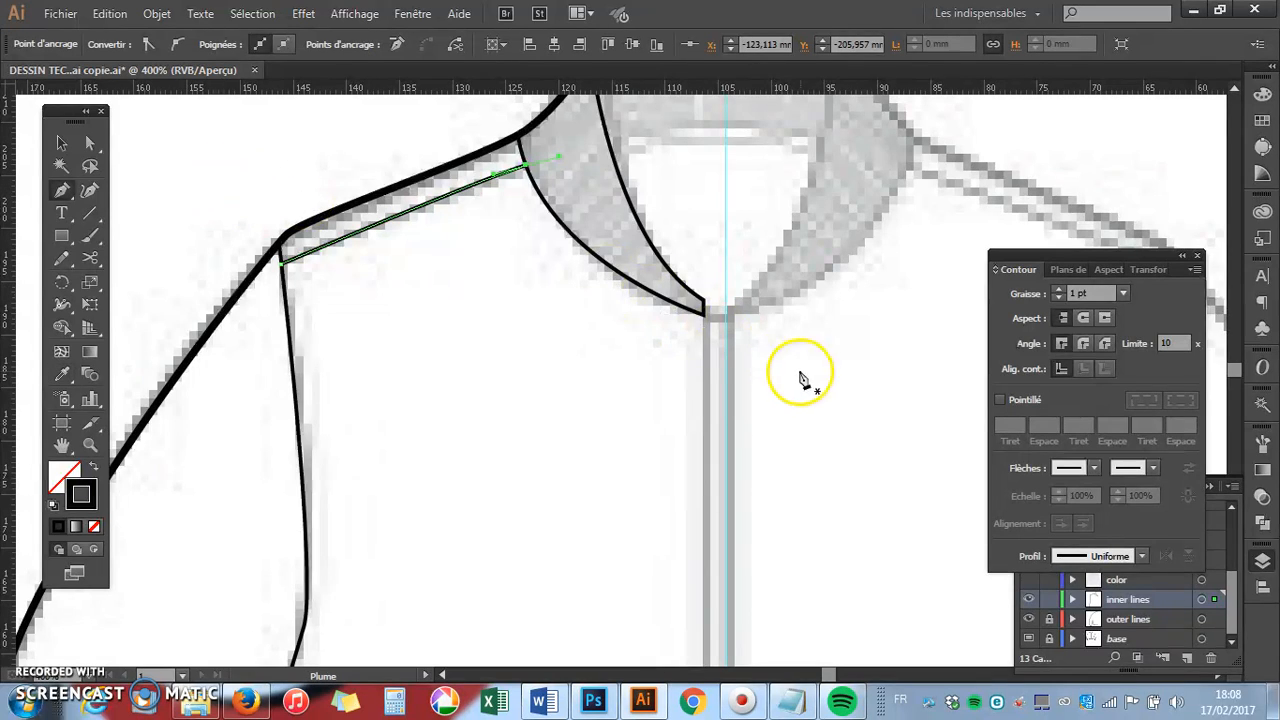
- Trace the centre-front line from the collar's lower tip straight down to the lower band of the hem ribbing
click(705, 315)
key(space)
drag(733, 454, 709, 262)
drag(707, 479, 708, 279)
drag(697, 445, 686, 380)
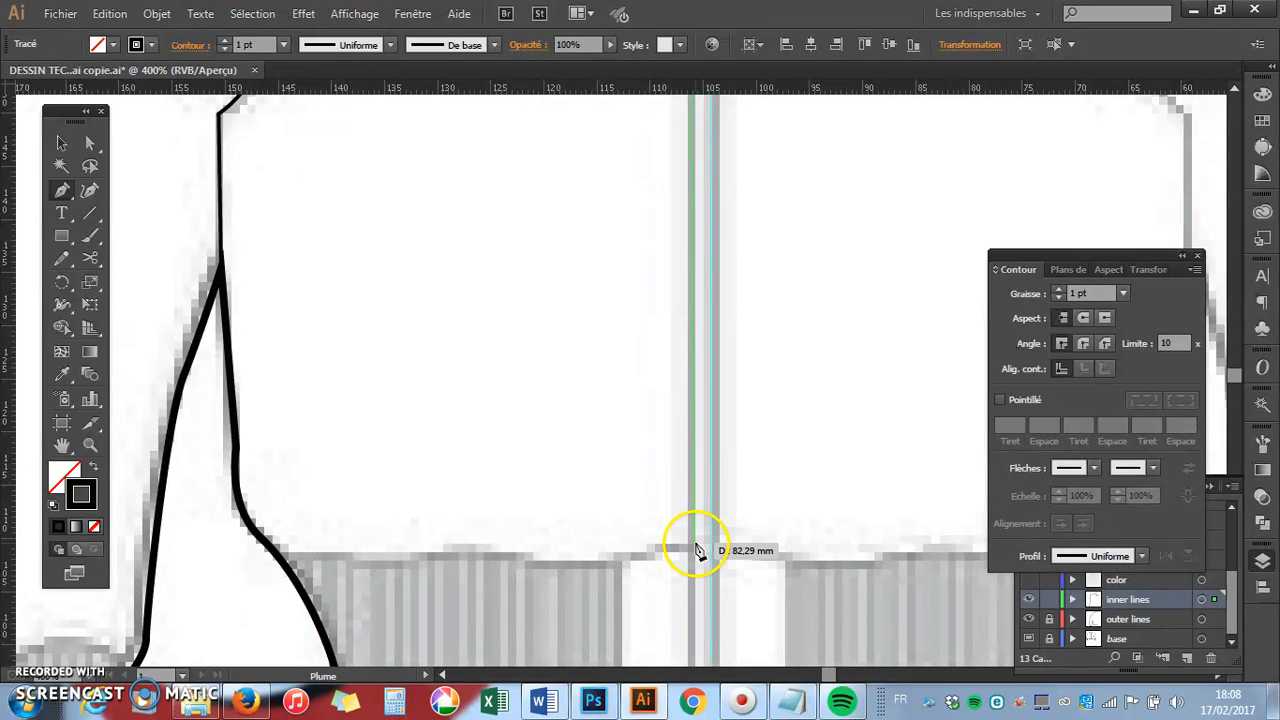
click(697, 557)
key(space)
drag(694, 549, 703, 371)
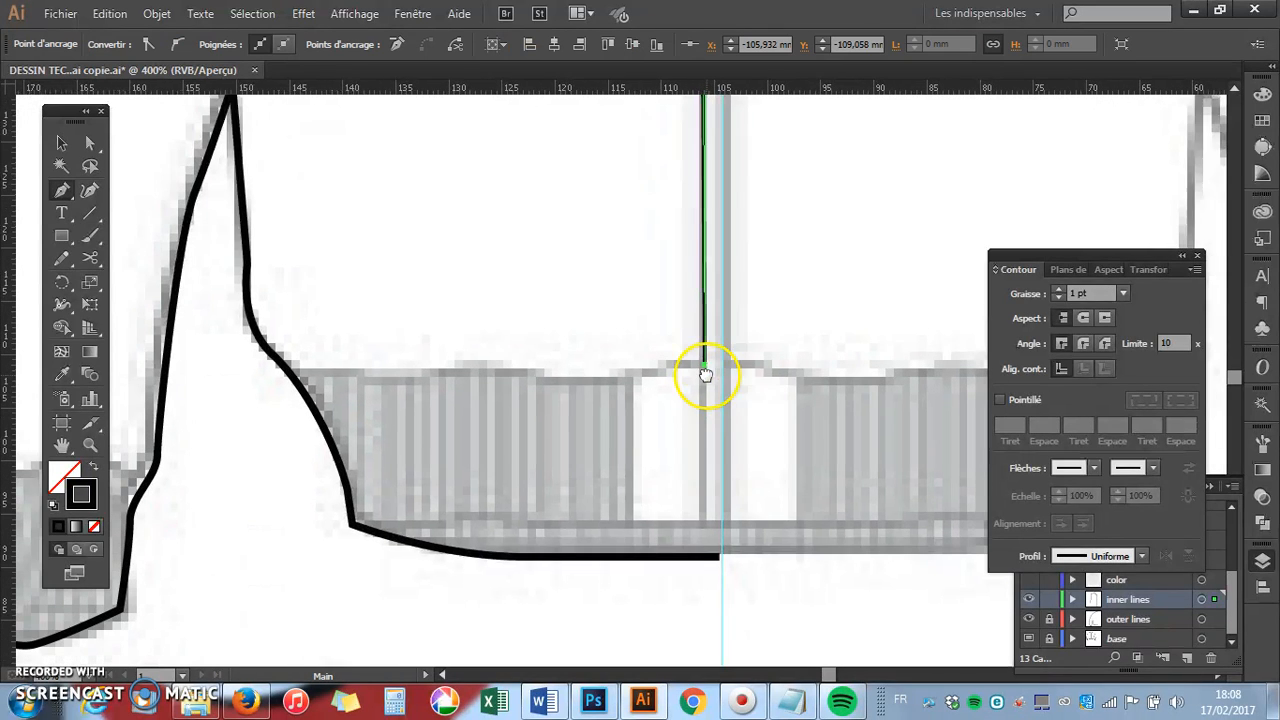
key(ctrl+z)
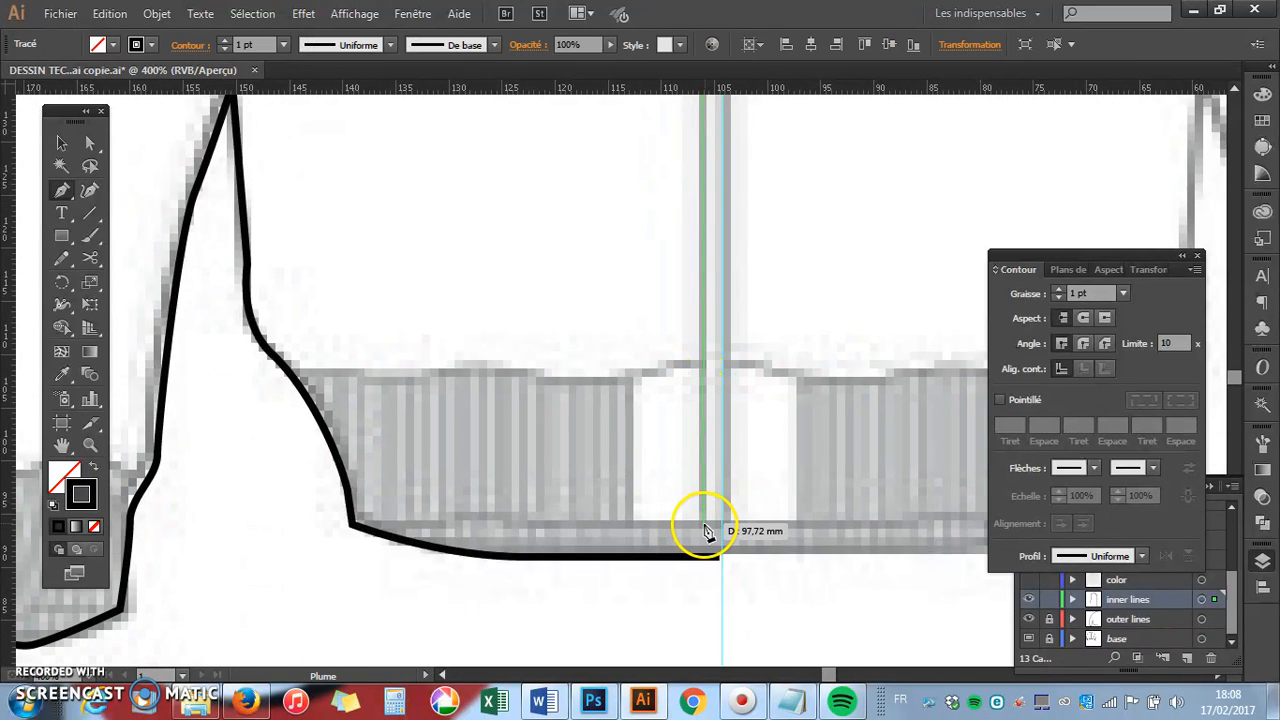
click(705, 526)
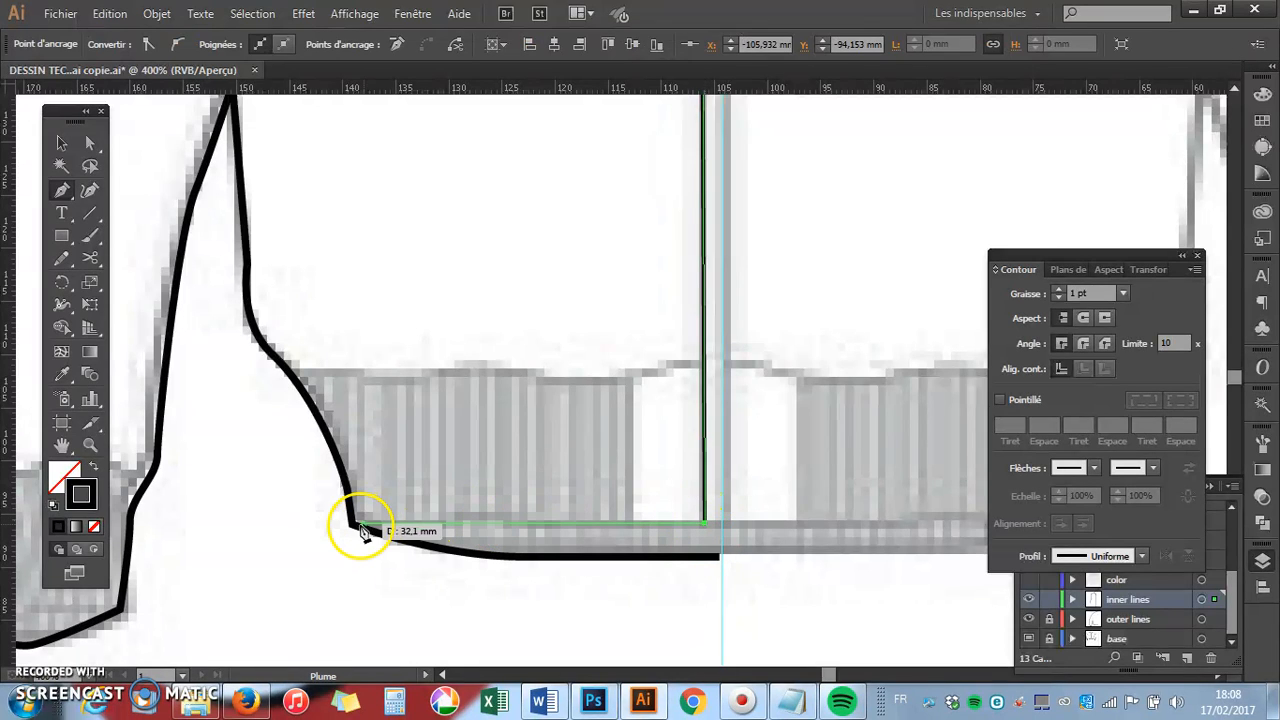
- Continue the centre-front path along the bottom of the hem ribbing to the left side outline, and deselect it
drag(356, 526, 340, 558)
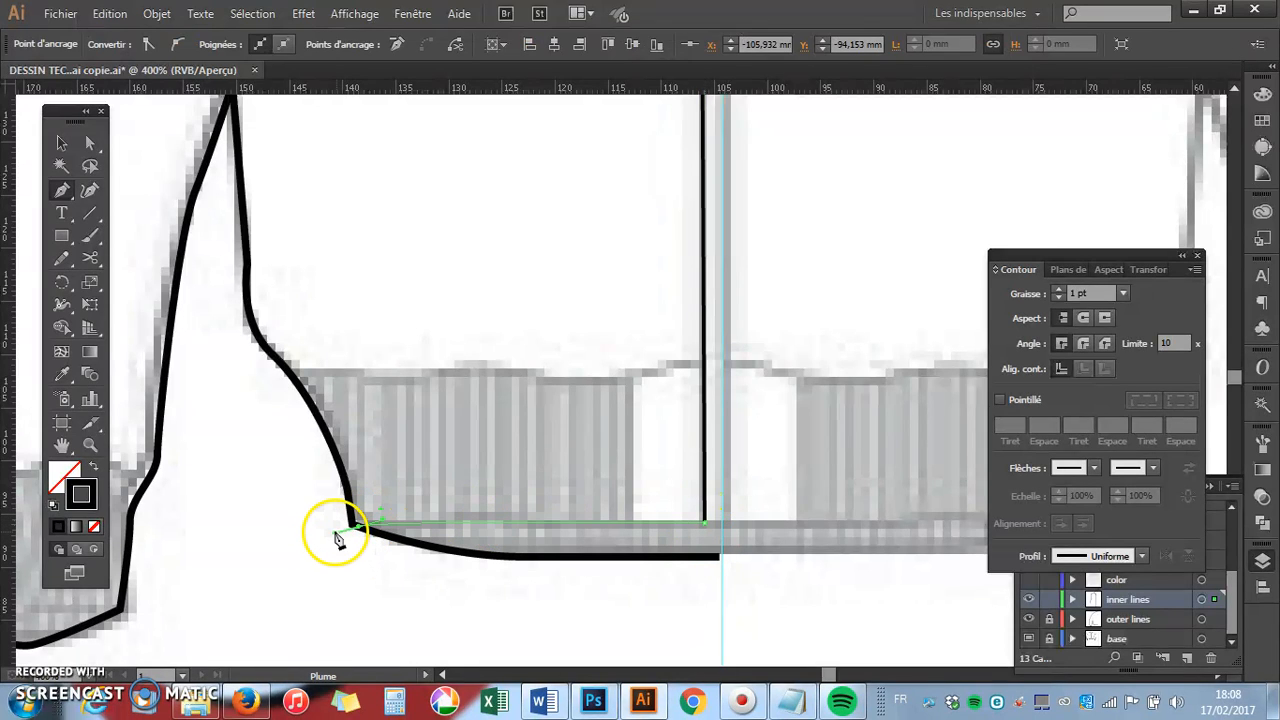
key(v)
click(540, 300)
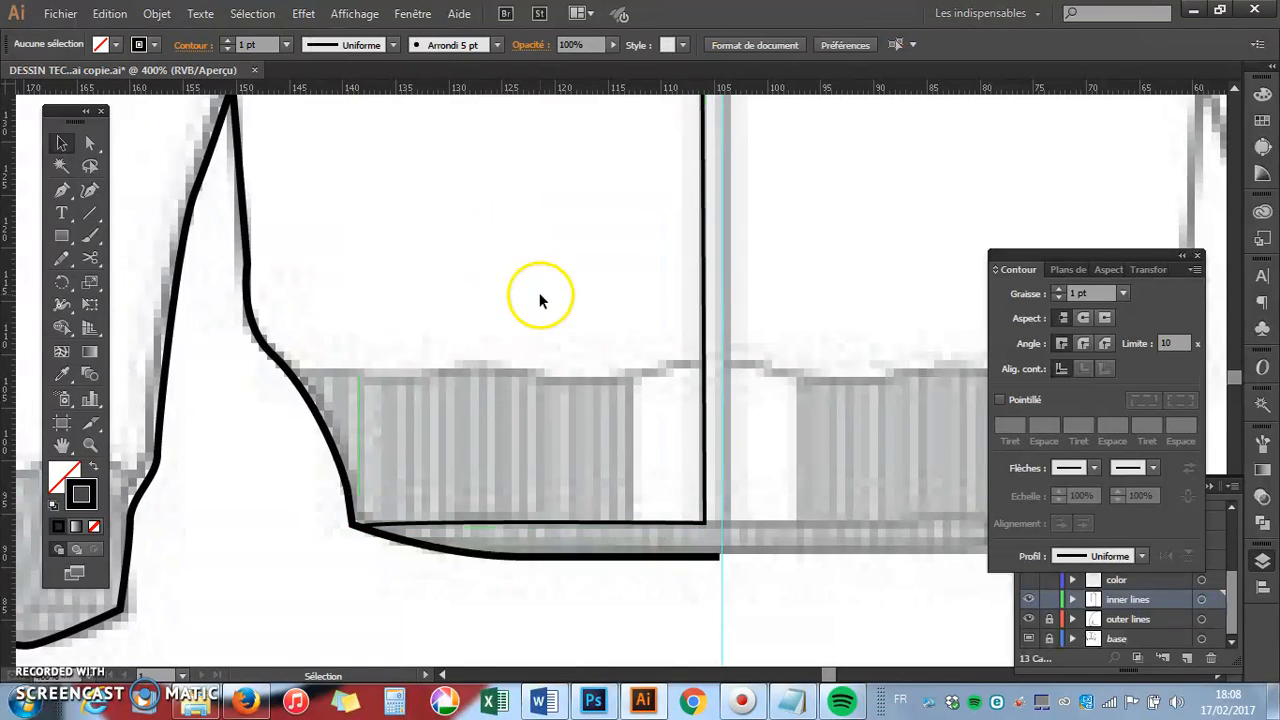
- Trace the curved upper edge of the left cuff from the outer to the inner sleeve outline, and deselect the path
scroll(681, 349, up, 5)
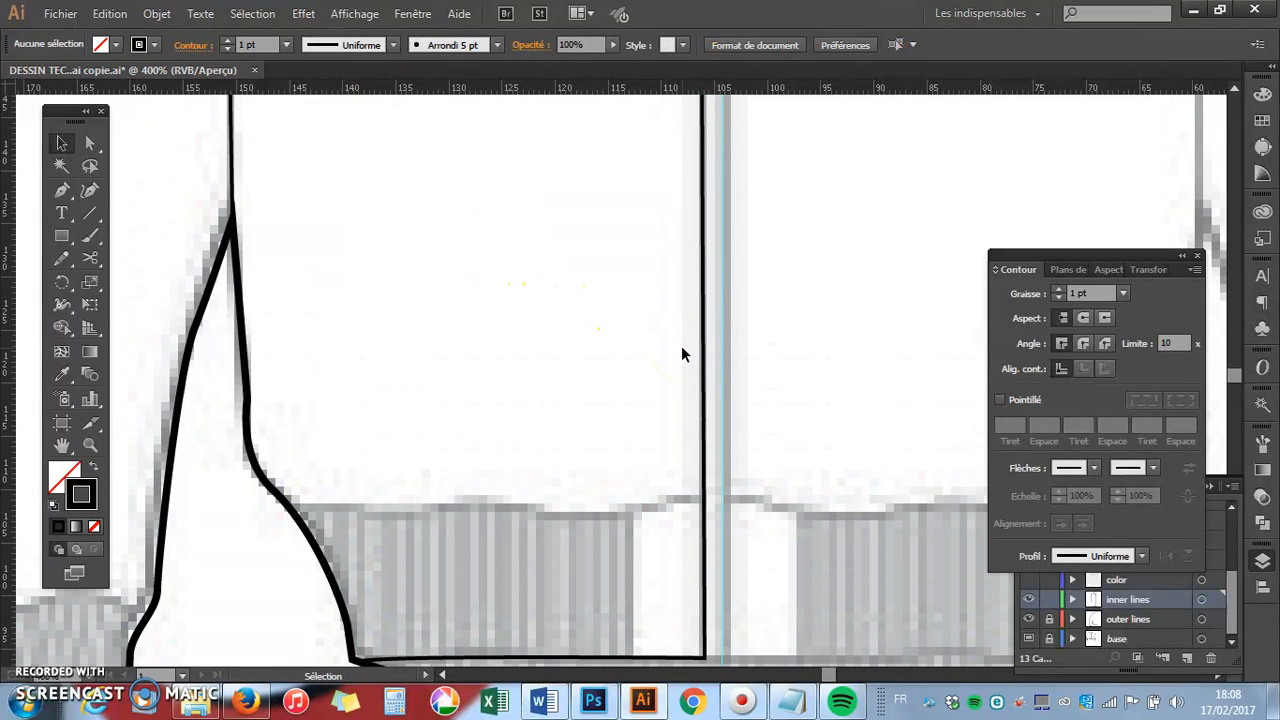
scroll(681, 345, up, 10)
key(z)
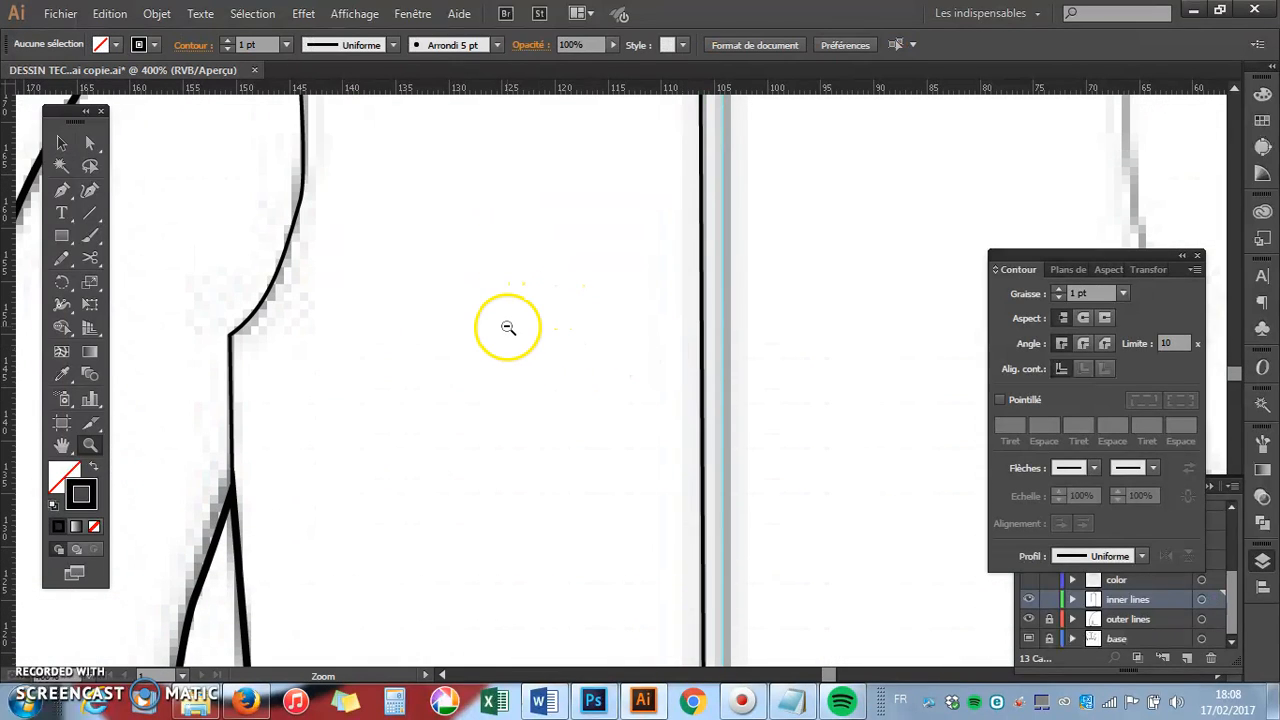
alt+click(540, 358)
alt+click(540, 358)
alt+click(685, 372)
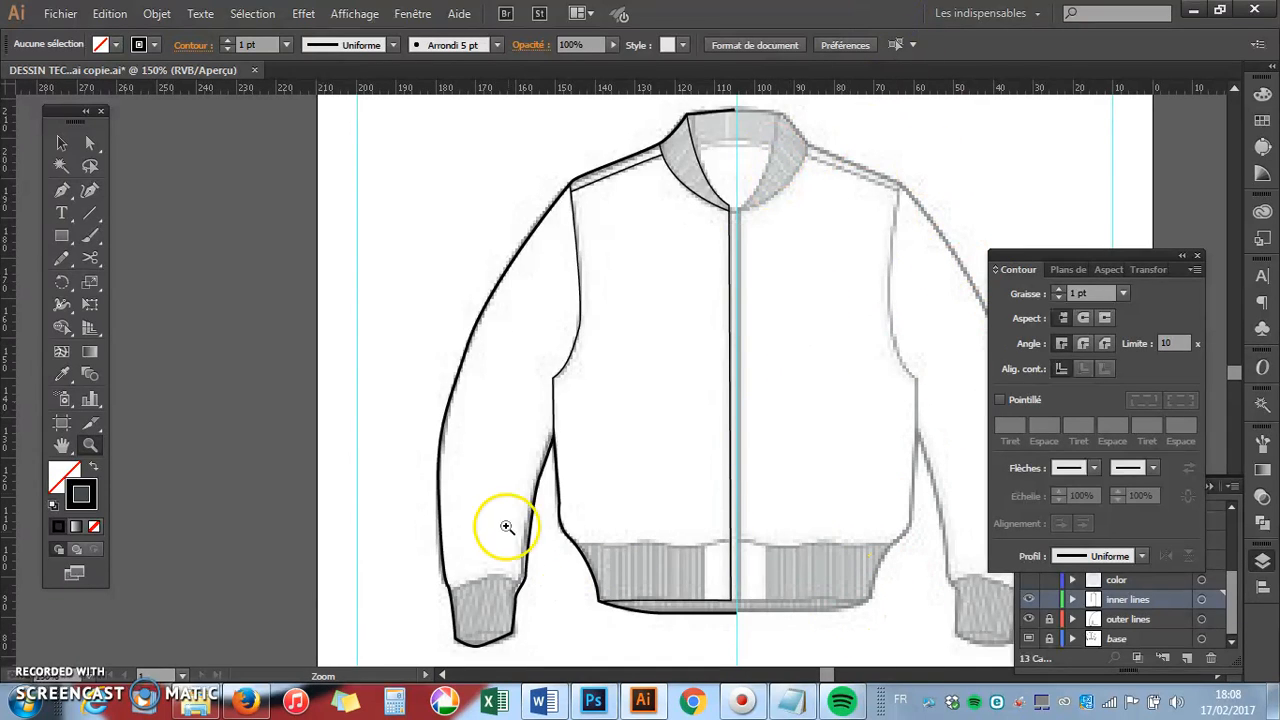
click(652, 451)
scroll(677, 466, down, 1)
key(p)
click(349, 520)
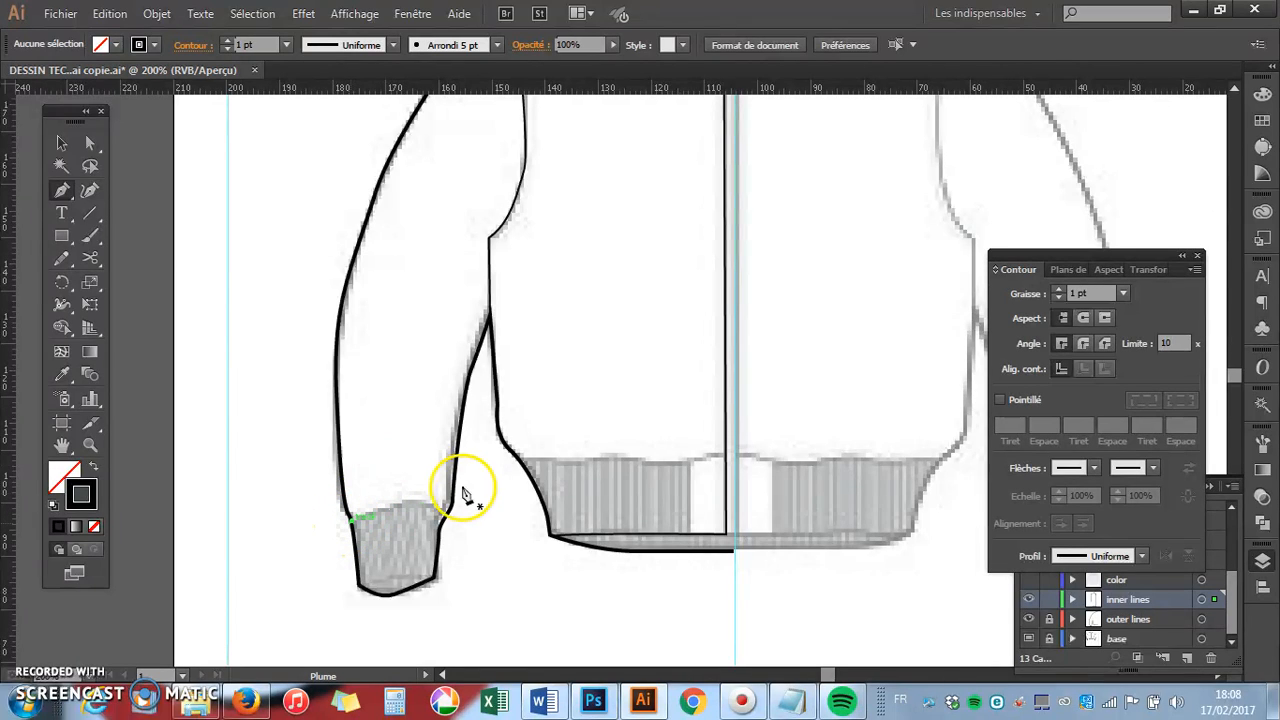
drag(449, 521, 480, 544)
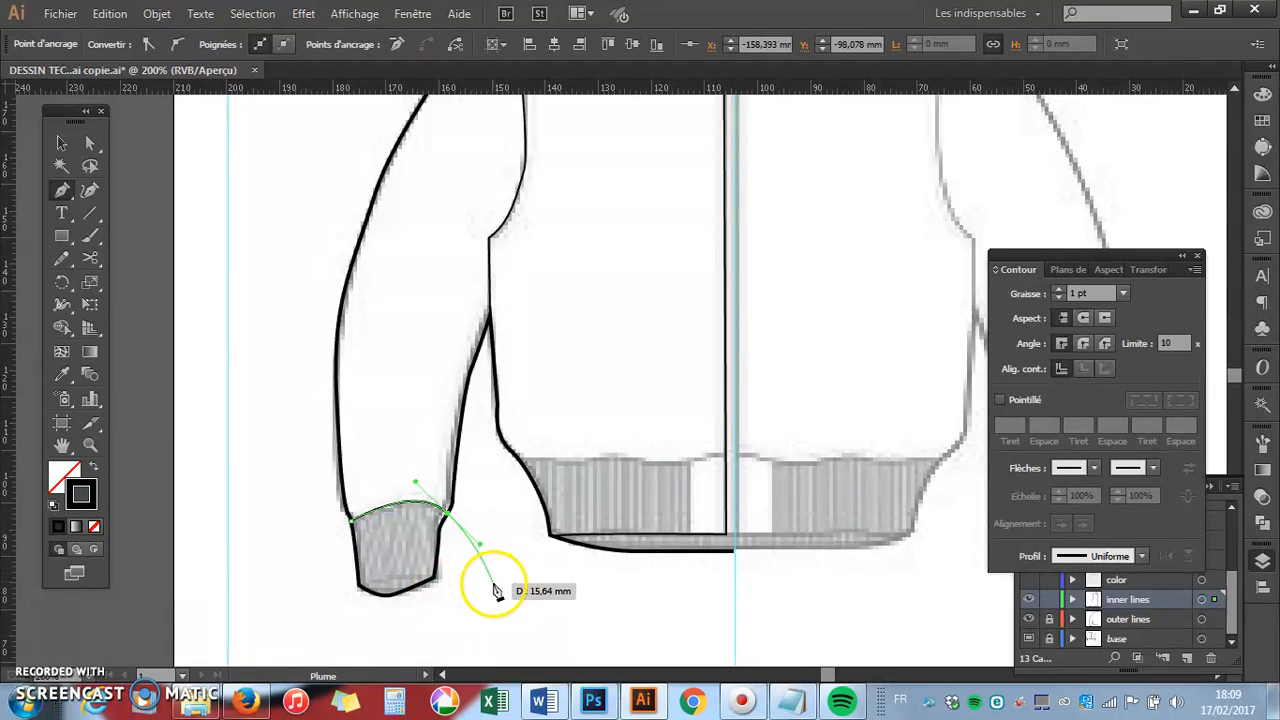
key(v)
click(520, 563)
- Trace an upward-curving line between the lower corners of the left cuff, and deselect the path
key(p)
click(358, 586)
drag(429, 577, 481, 596)
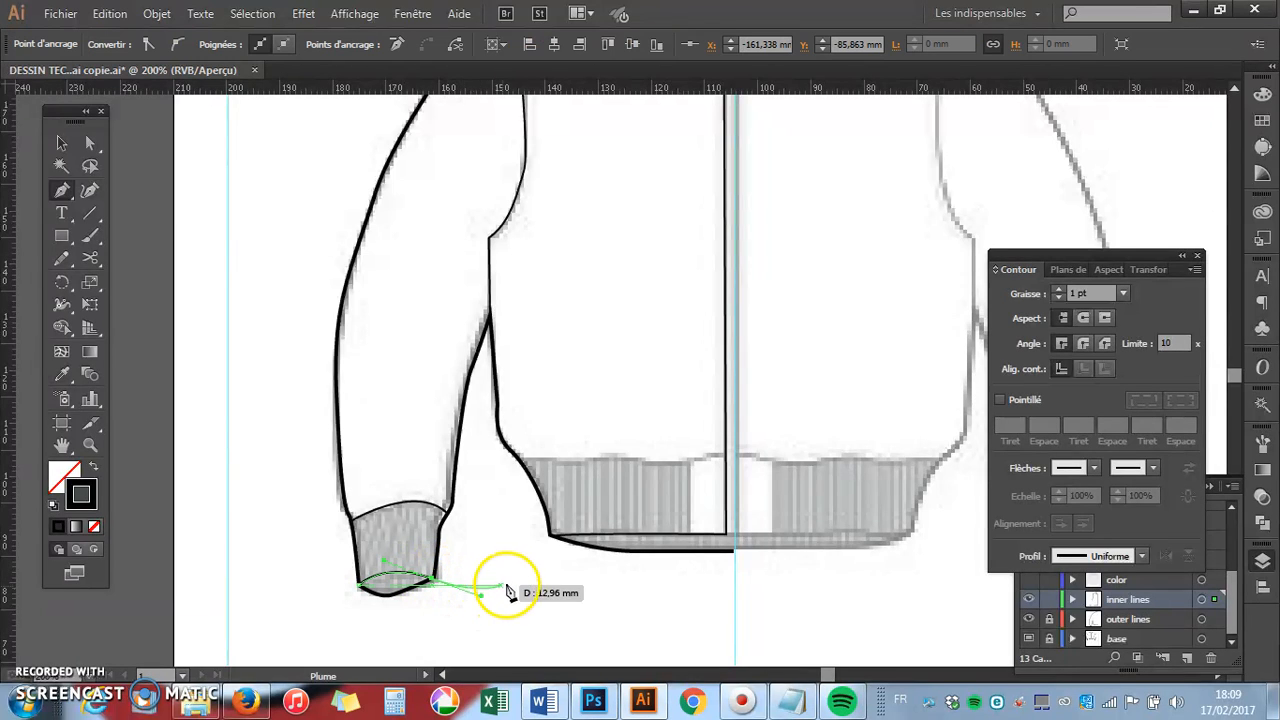
key(v)
click(556, 599)
- Switch to Notepad to display the note "V", and minimize its window
click(790, 702)
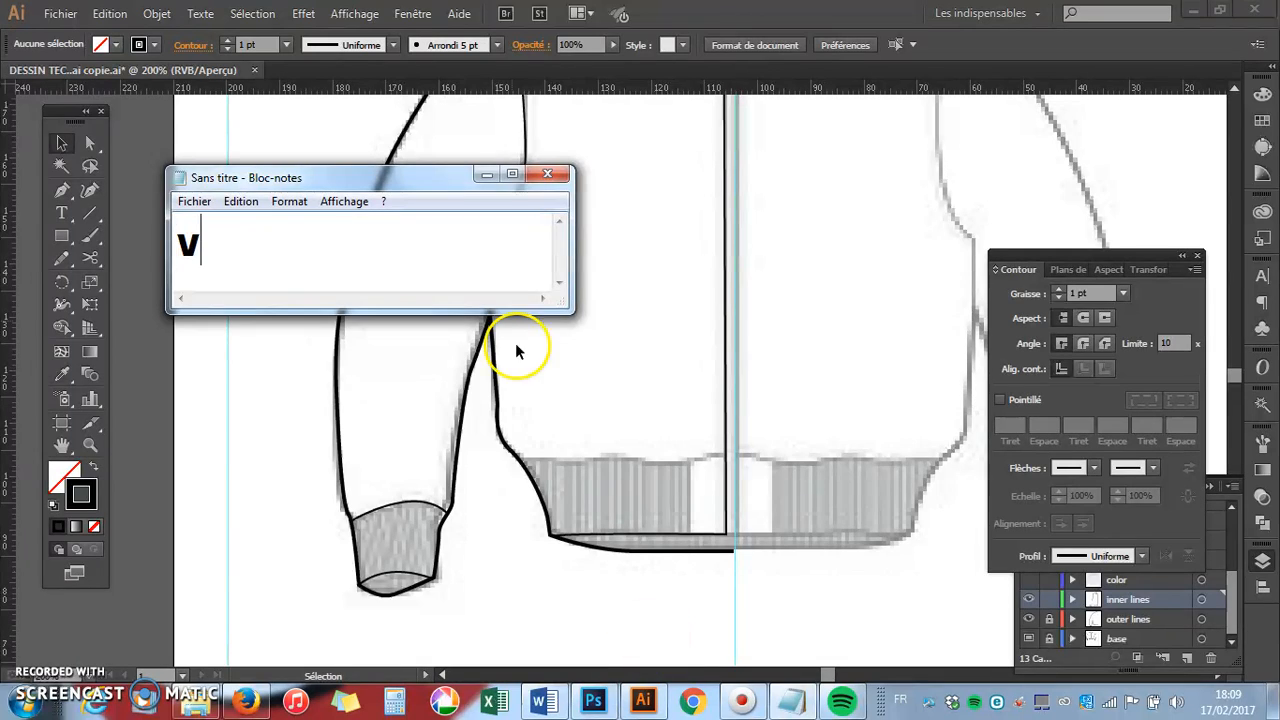
click(486, 174)
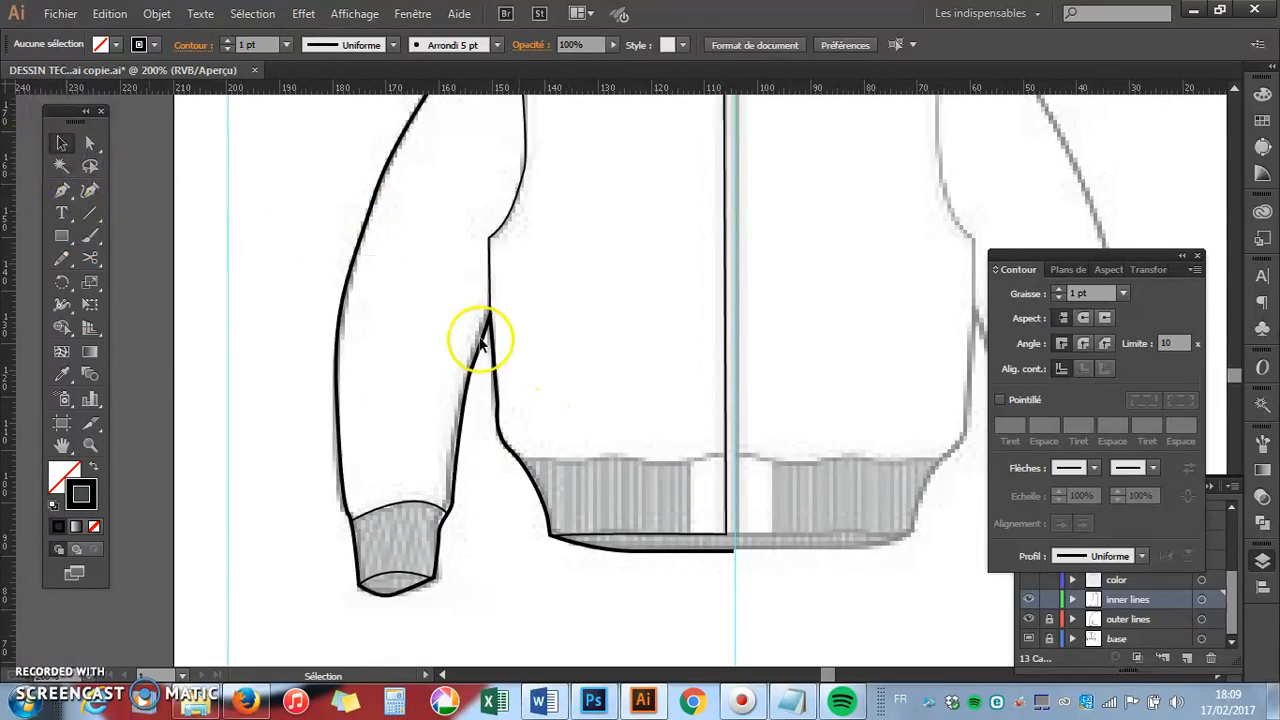
- Draw a straight-segment test path across the left sleeve and body with the Pen tool, and undo its last point
key(a)
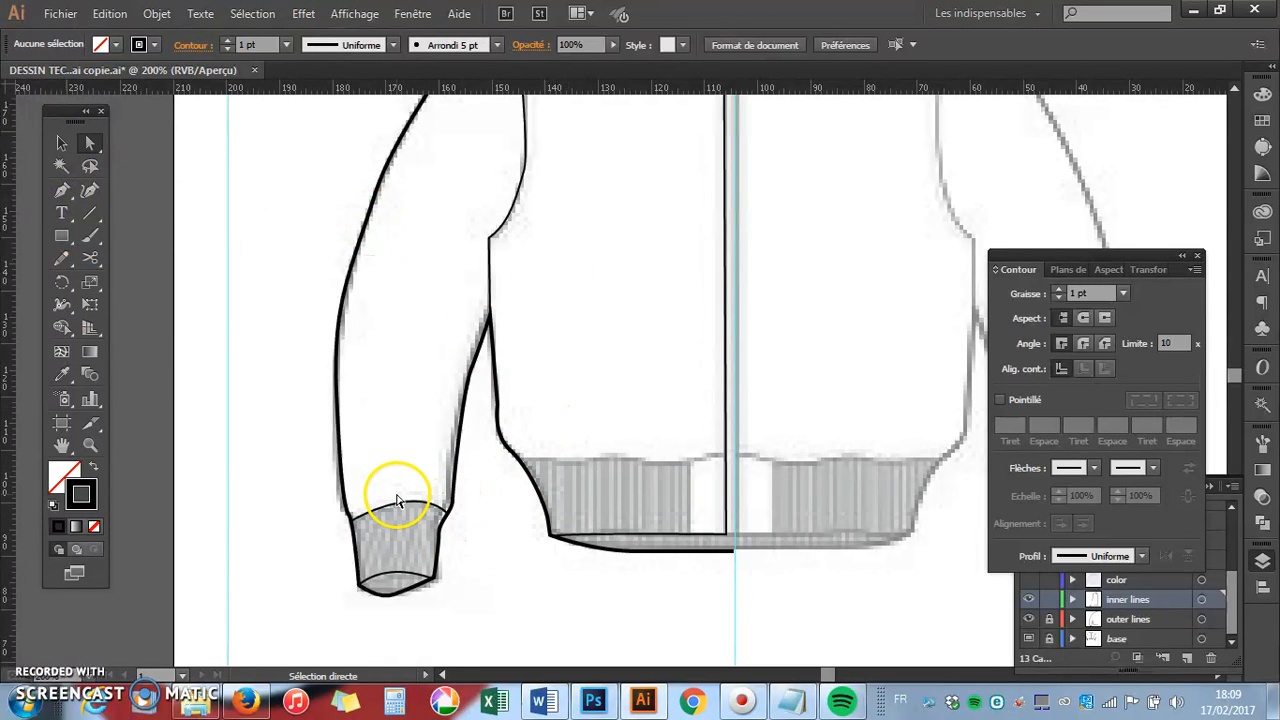
key(p)
click(371, 314)
click(656, 296)
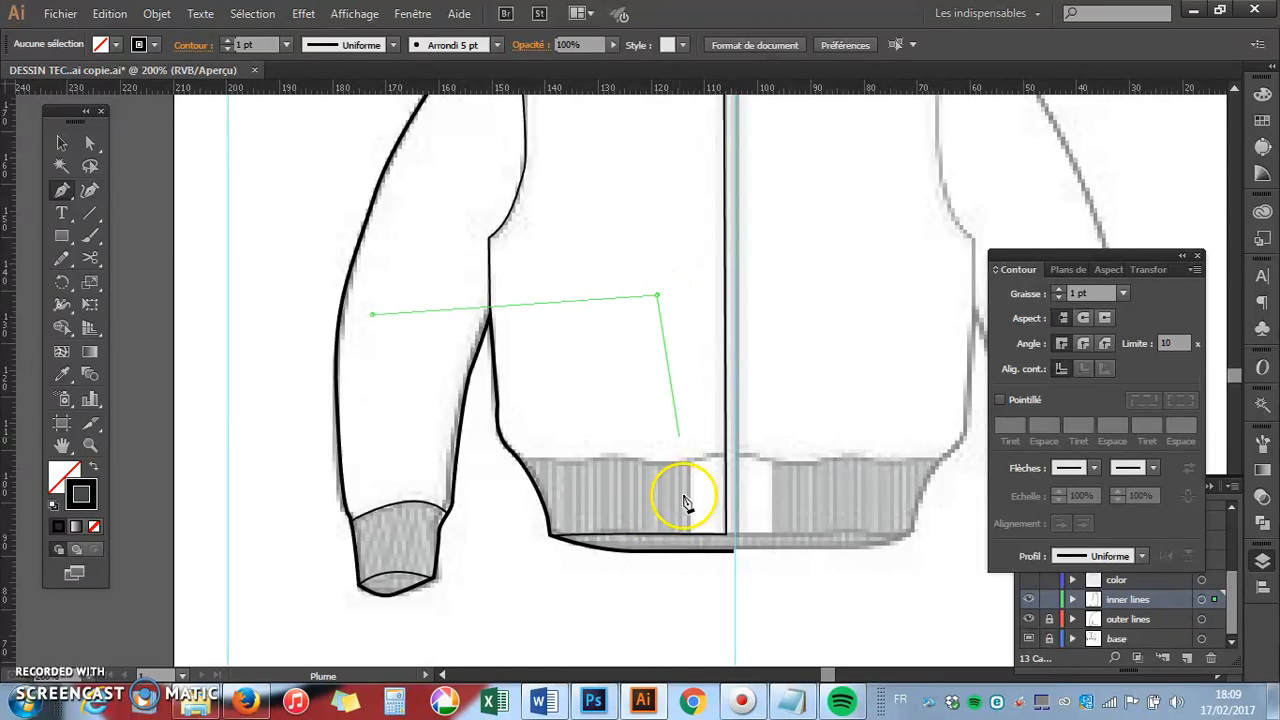
click(663, 558)
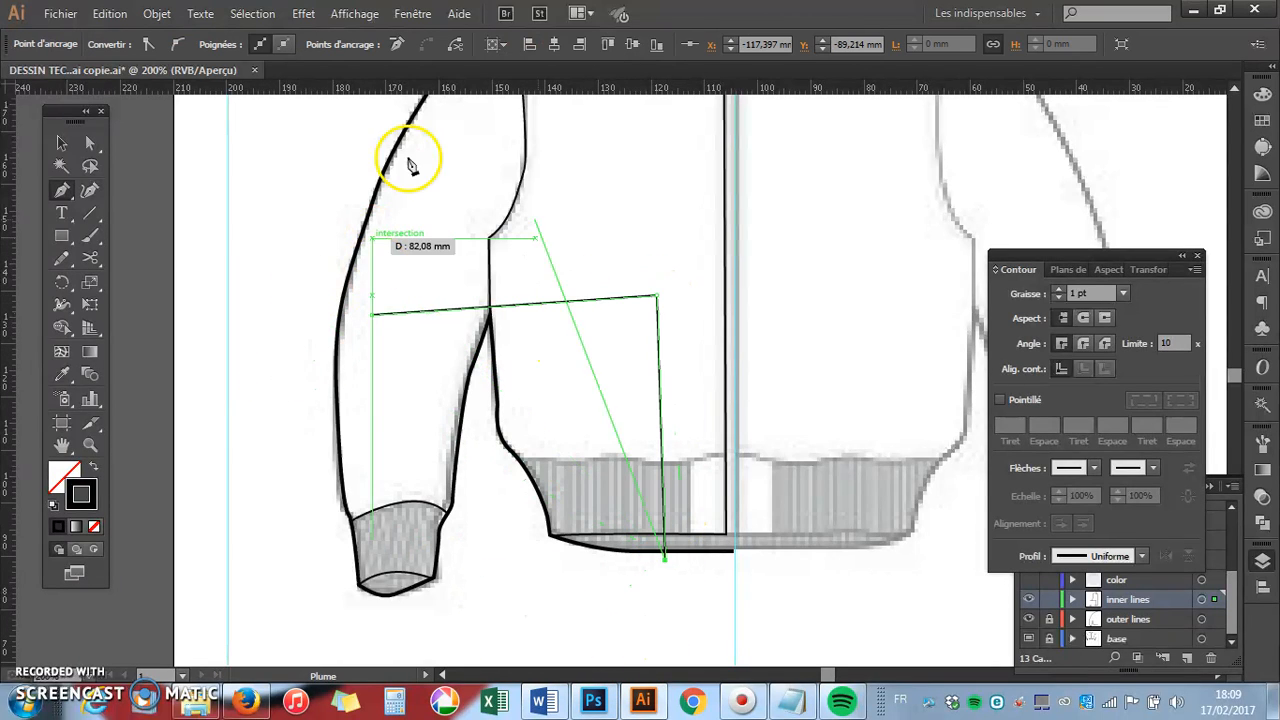
click(411, 121)
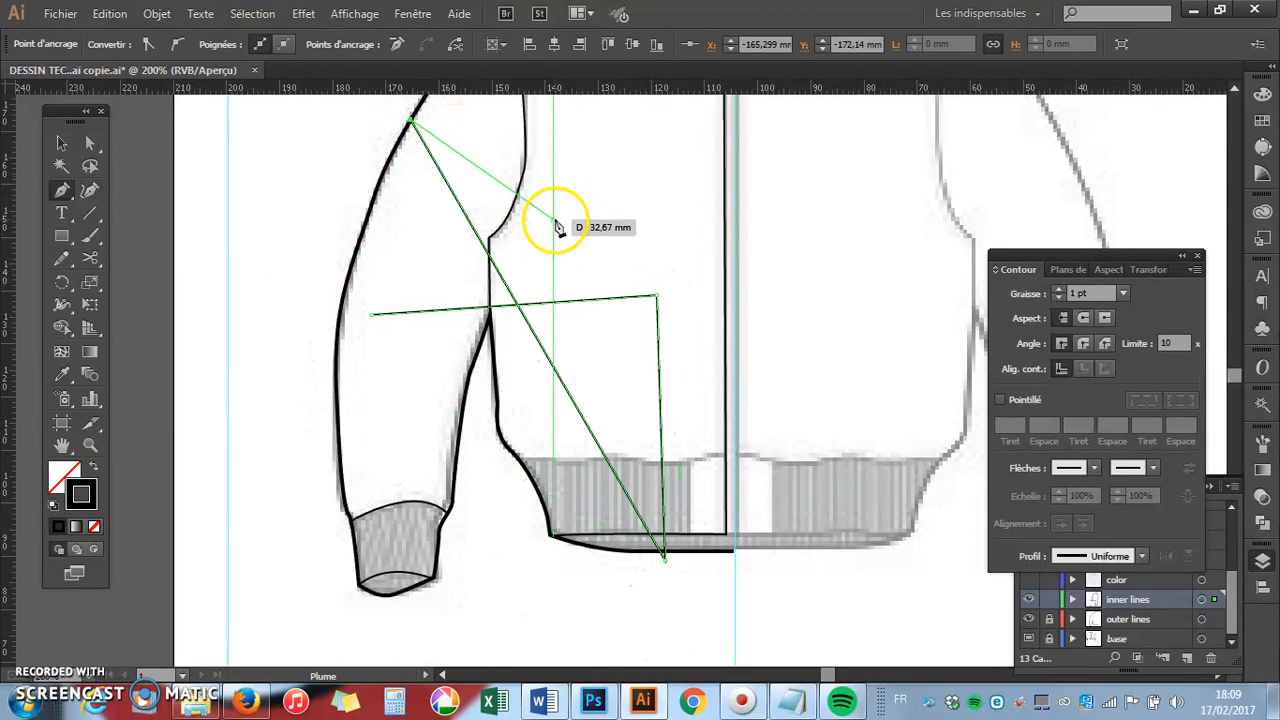
key(a)
key(ctrl+z)
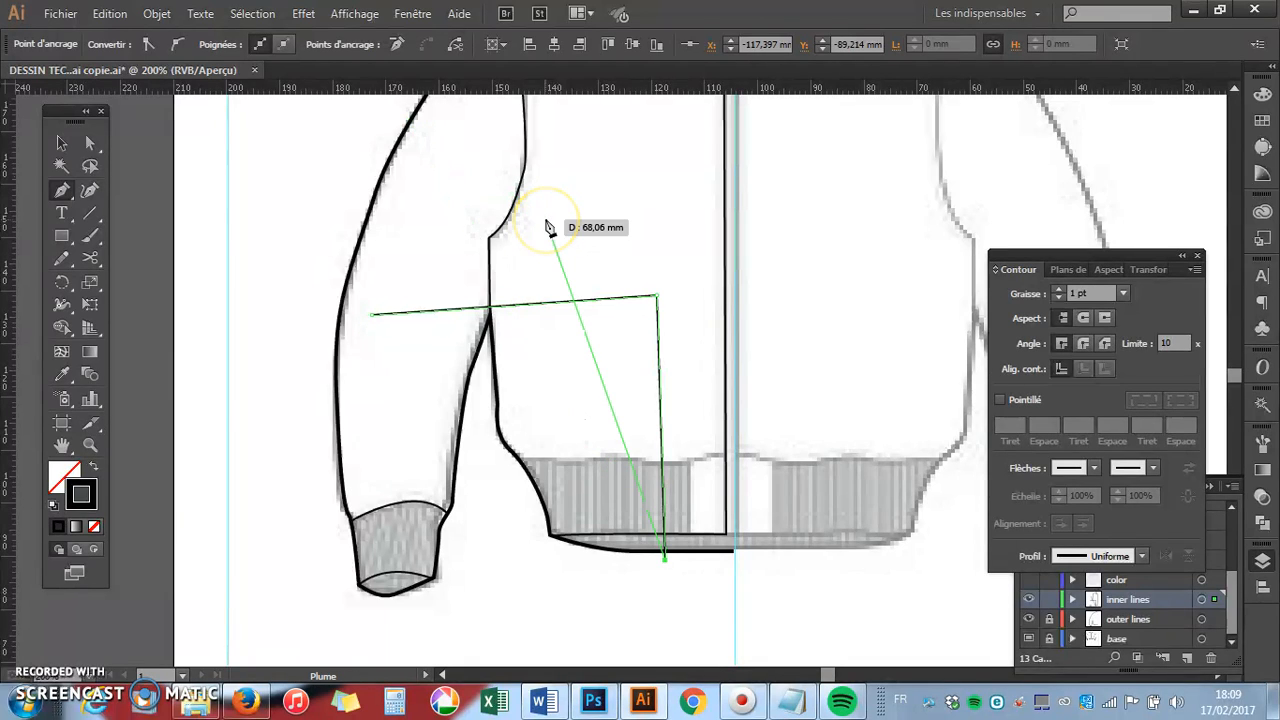
- End the test path and start a second one from the upper left sleeve onto the body
key(v)
click(553, 203)
key(p)
click(408, 156)
click(597, 231)
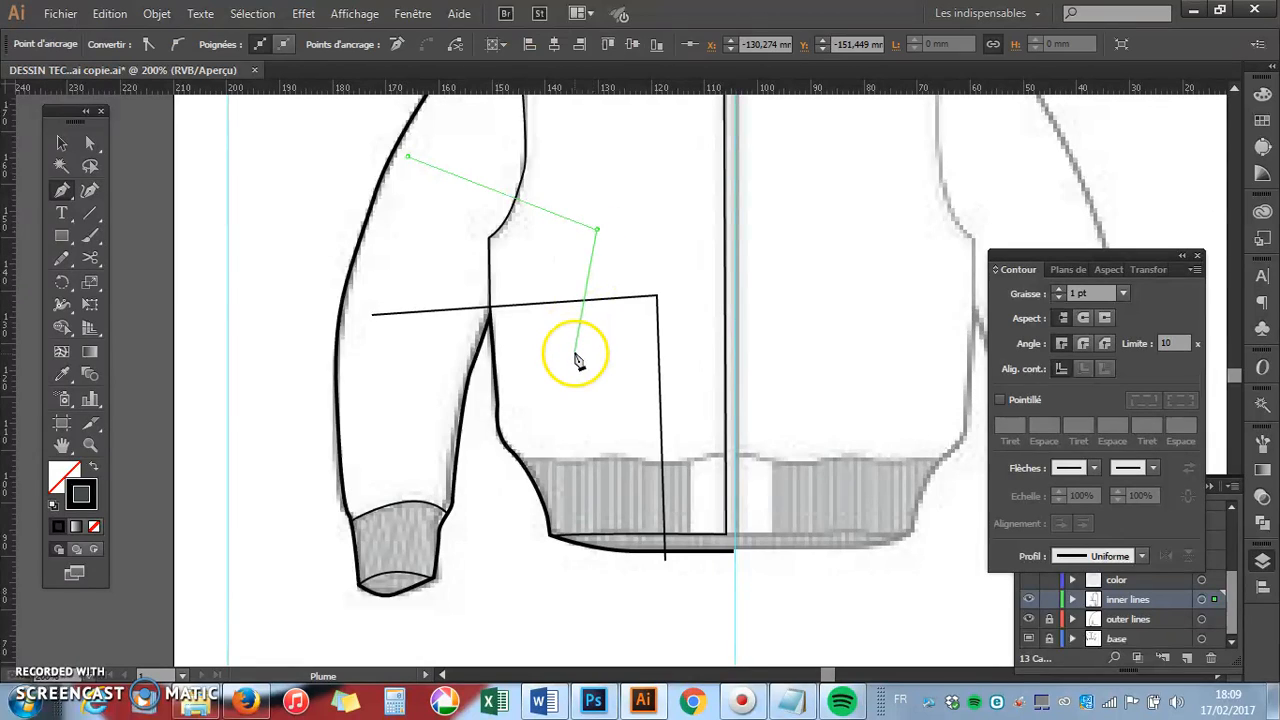
- Undo both test paths until only the traced jacket lines remain
key(ctrl+z)
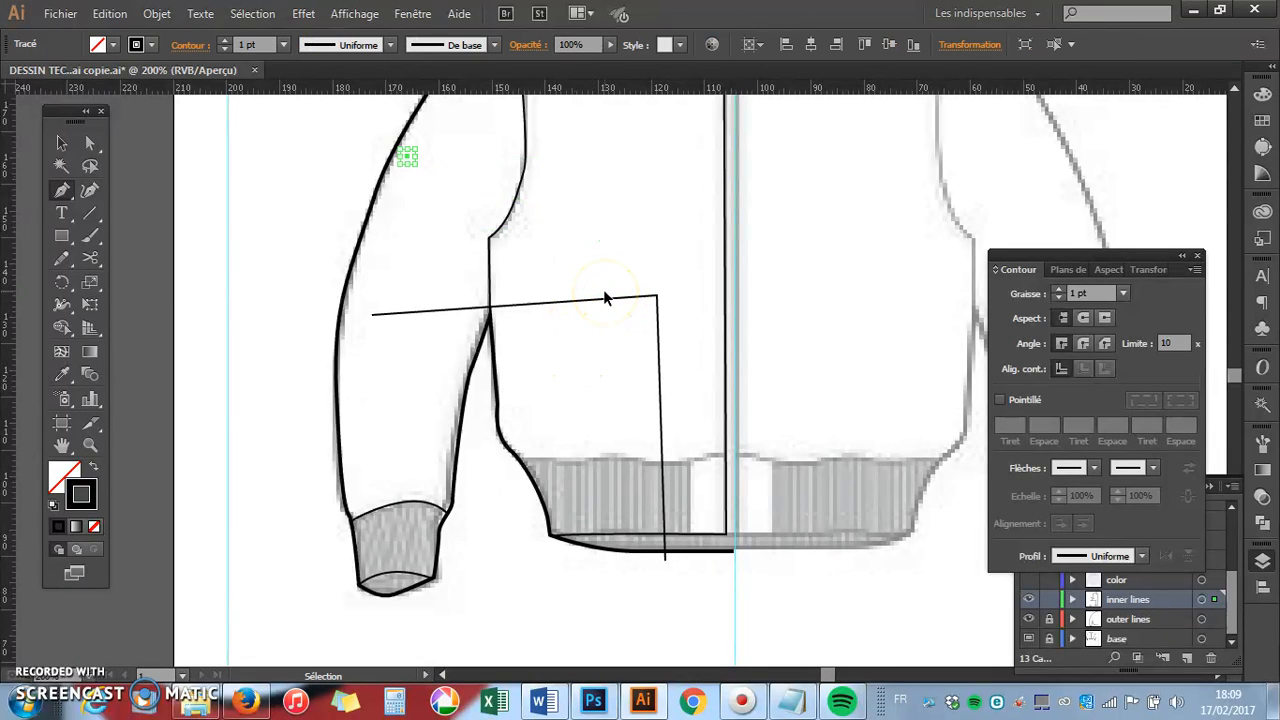
key(ctrl+z)
key(ctrl+z)
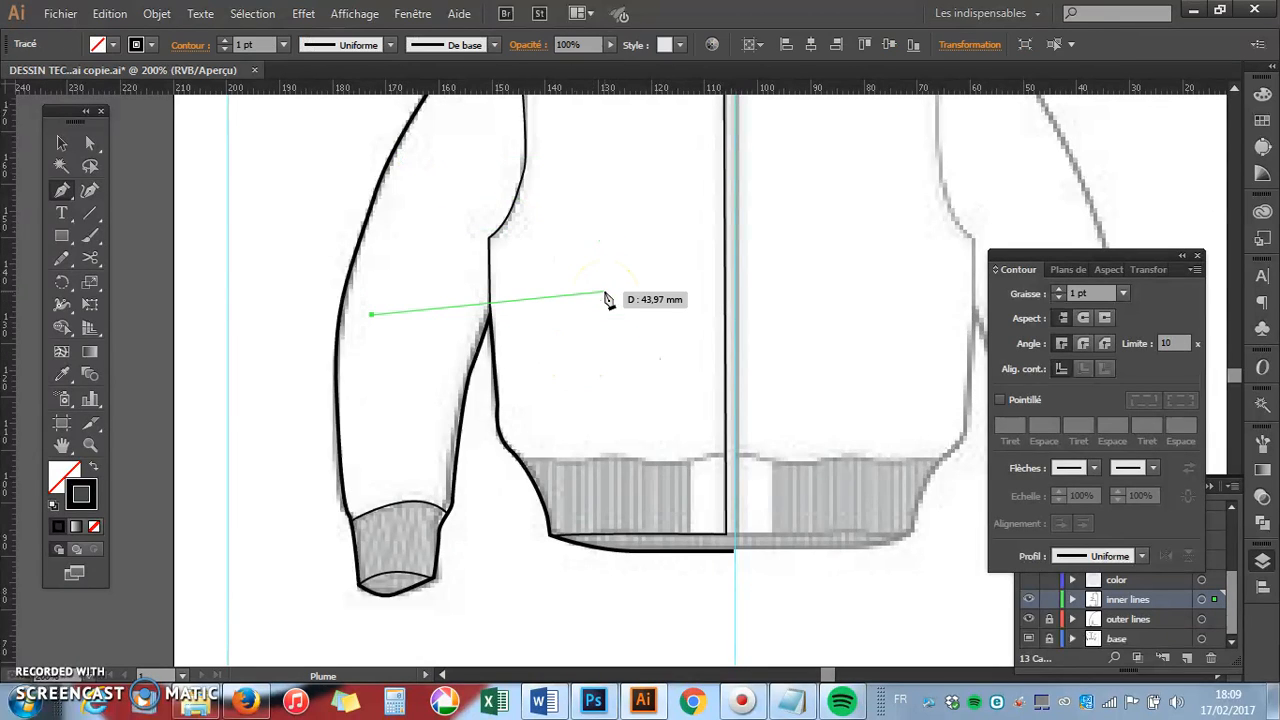
key(ctrl+z)
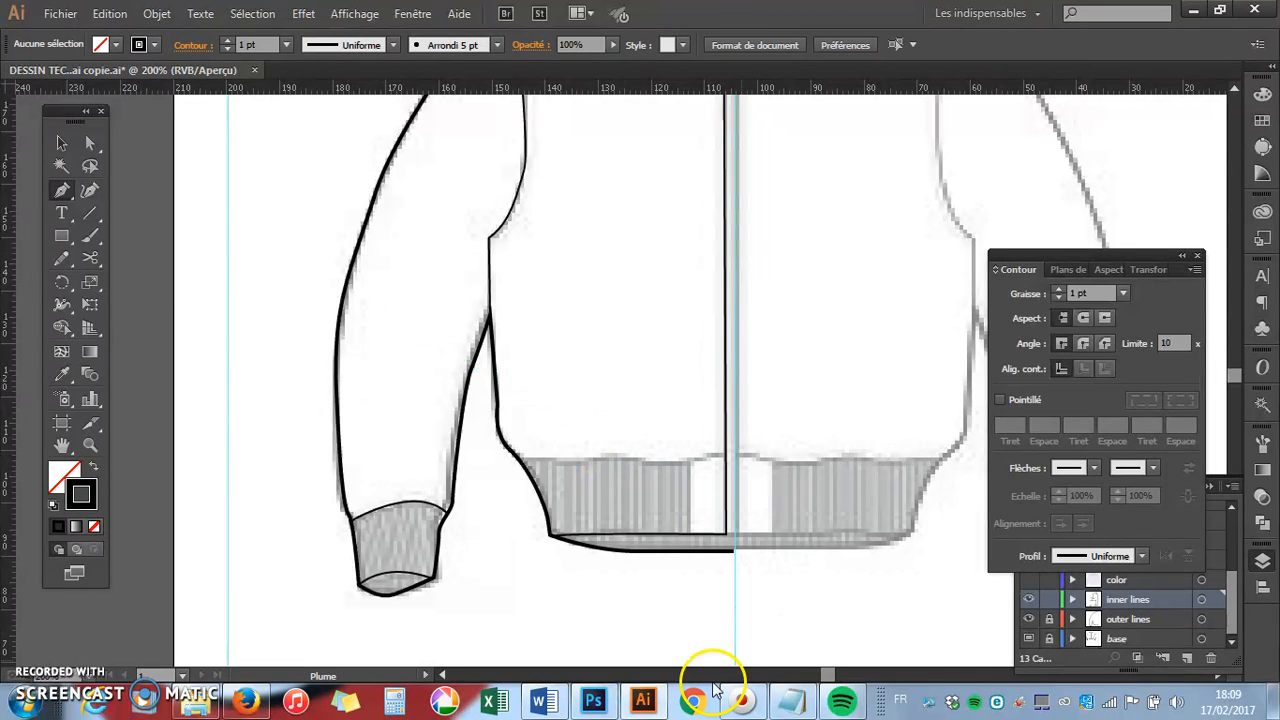
- Switch to Notepad and replace the note's text with "cmd z"
click(795, 704)
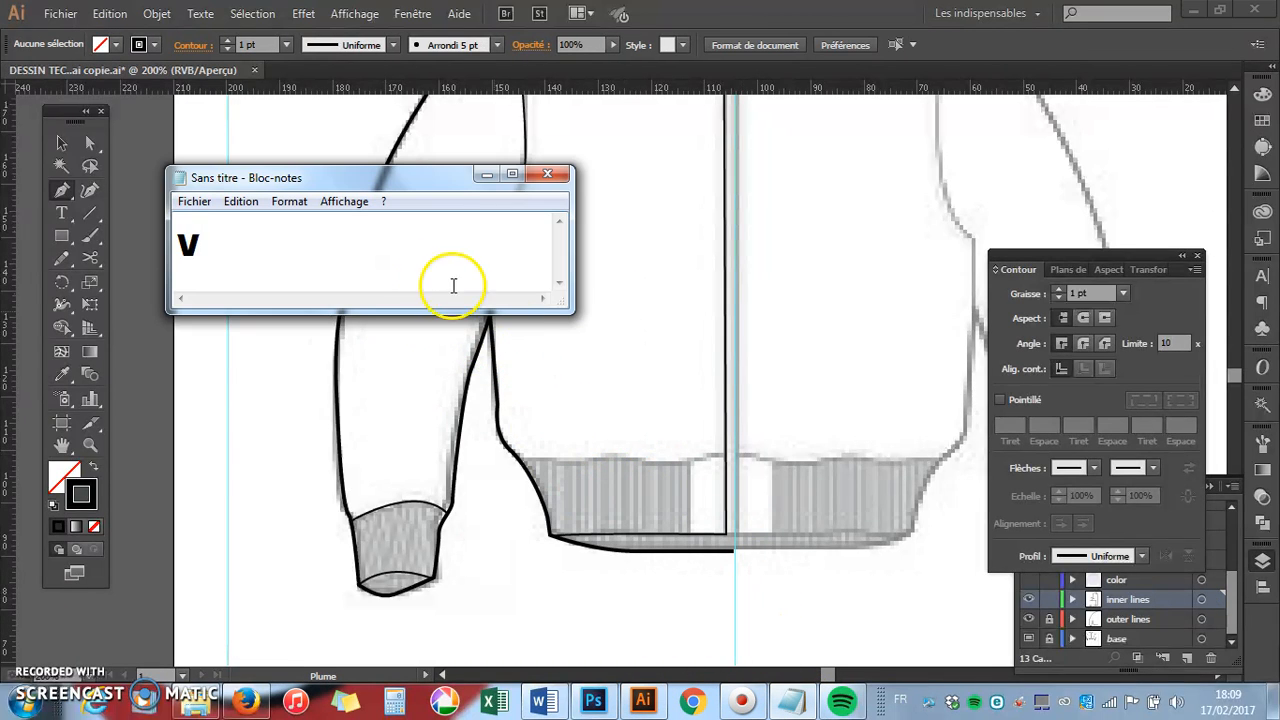
key(BackSpace)
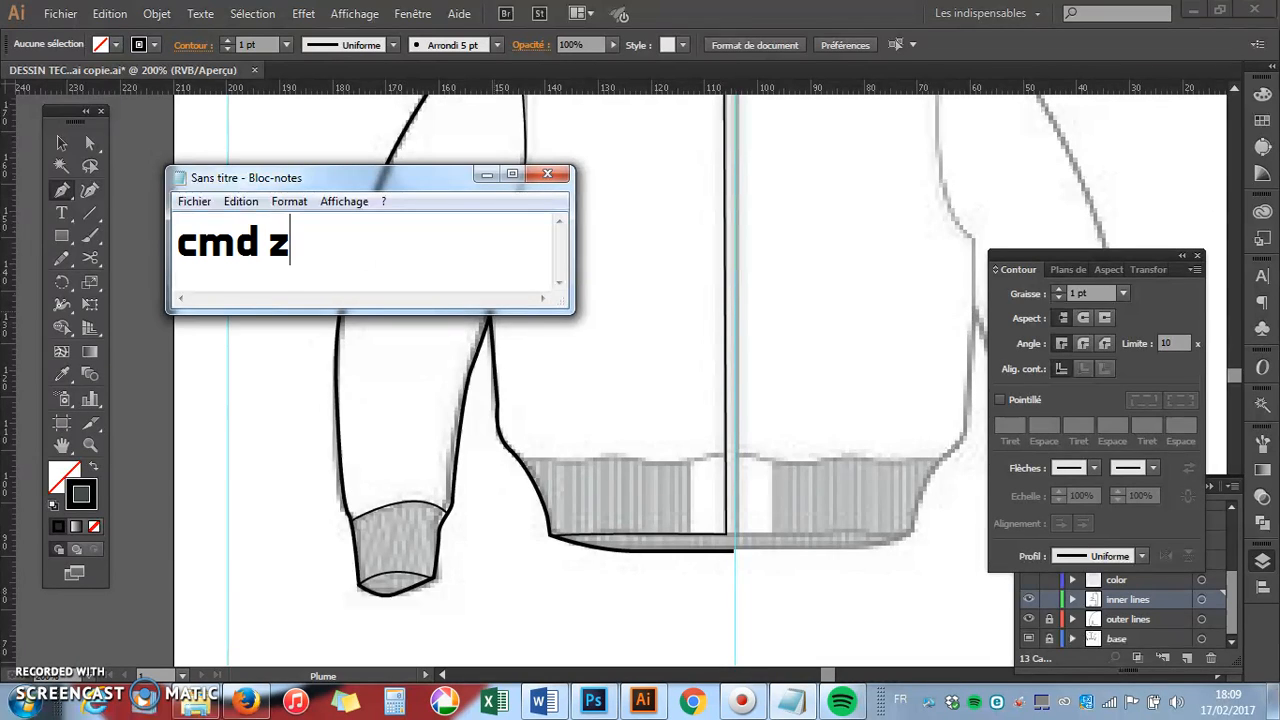
- Clear the note's text in Notepad and minimise it to return to the Illustrator drawing
key(BackSpace)
key(BackSpace)
key(BackSpace)
key(BackSpace)
key(BackSpace)
click(483, 78)
click(487, 174)
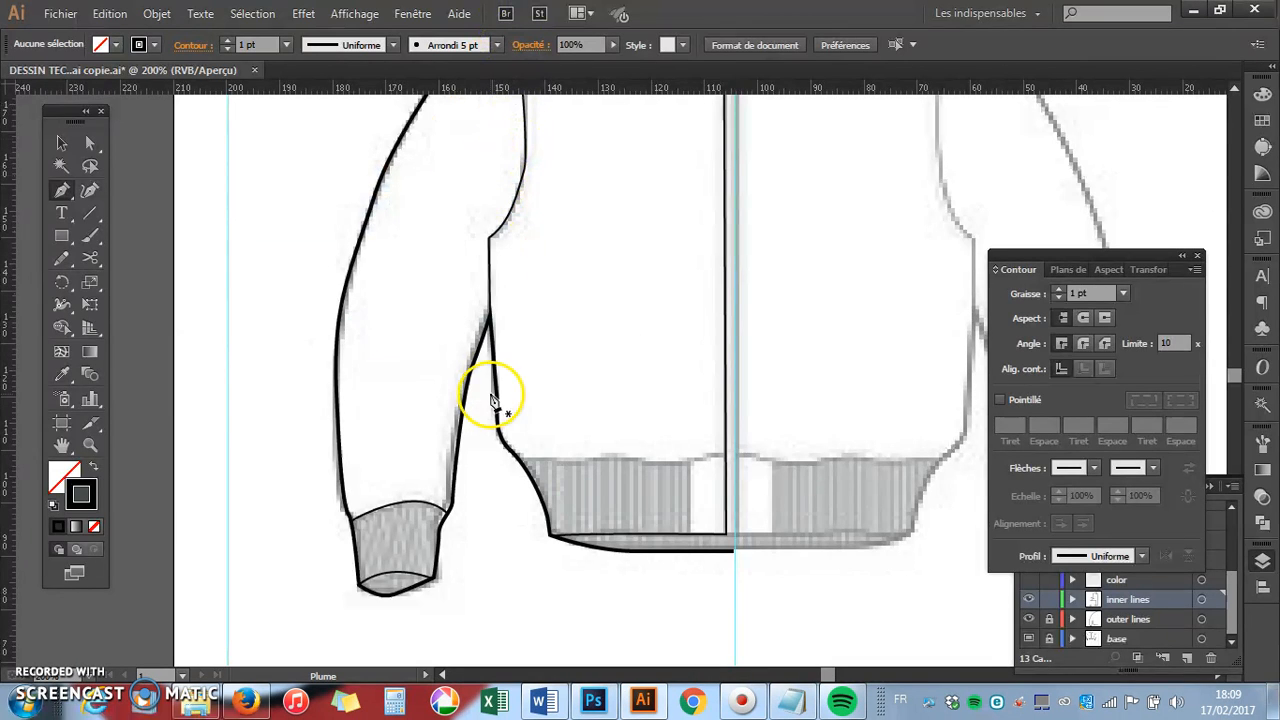
- Try to trace the top edge of the left waistband ribbing with the Pen tool, and delete the attempt
scroll(519, 403, up, 5)
scroll(519, 403, down, 5)
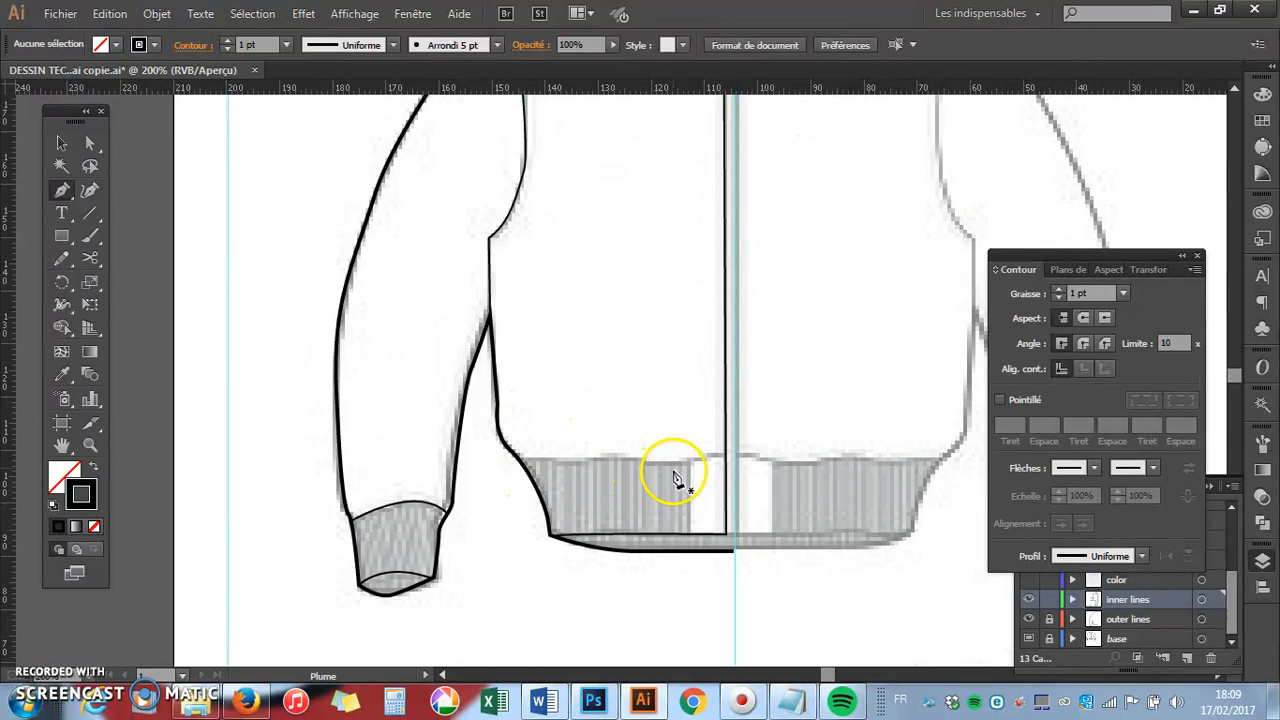
key(z)
click(706, 484)
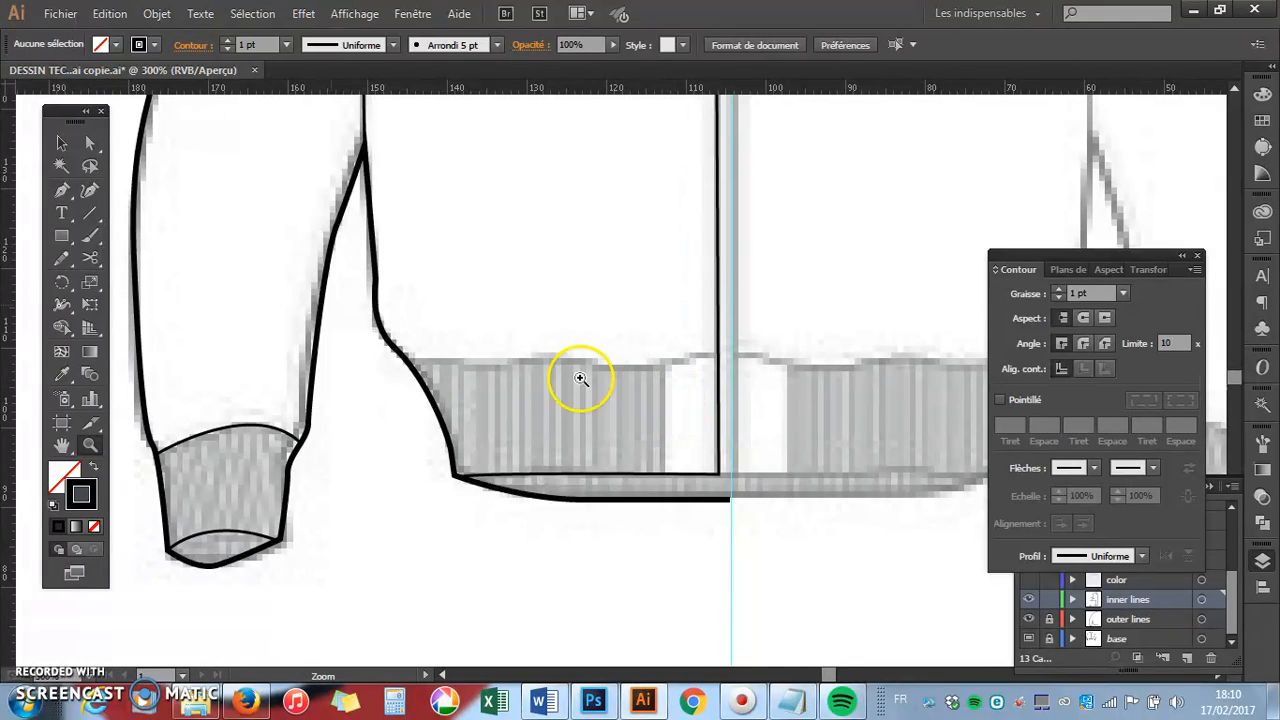
click(62, 189)
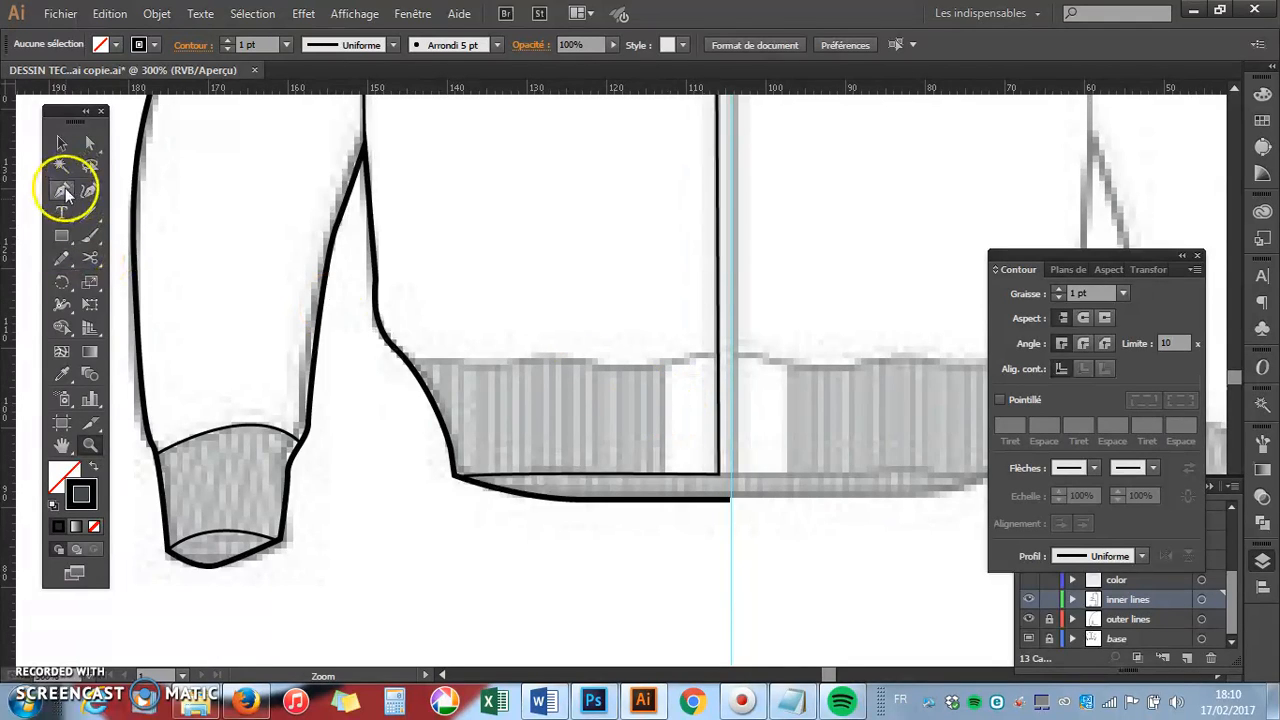
click(407, 358)
drag(505, 368, 663, 401)
key(Delete)
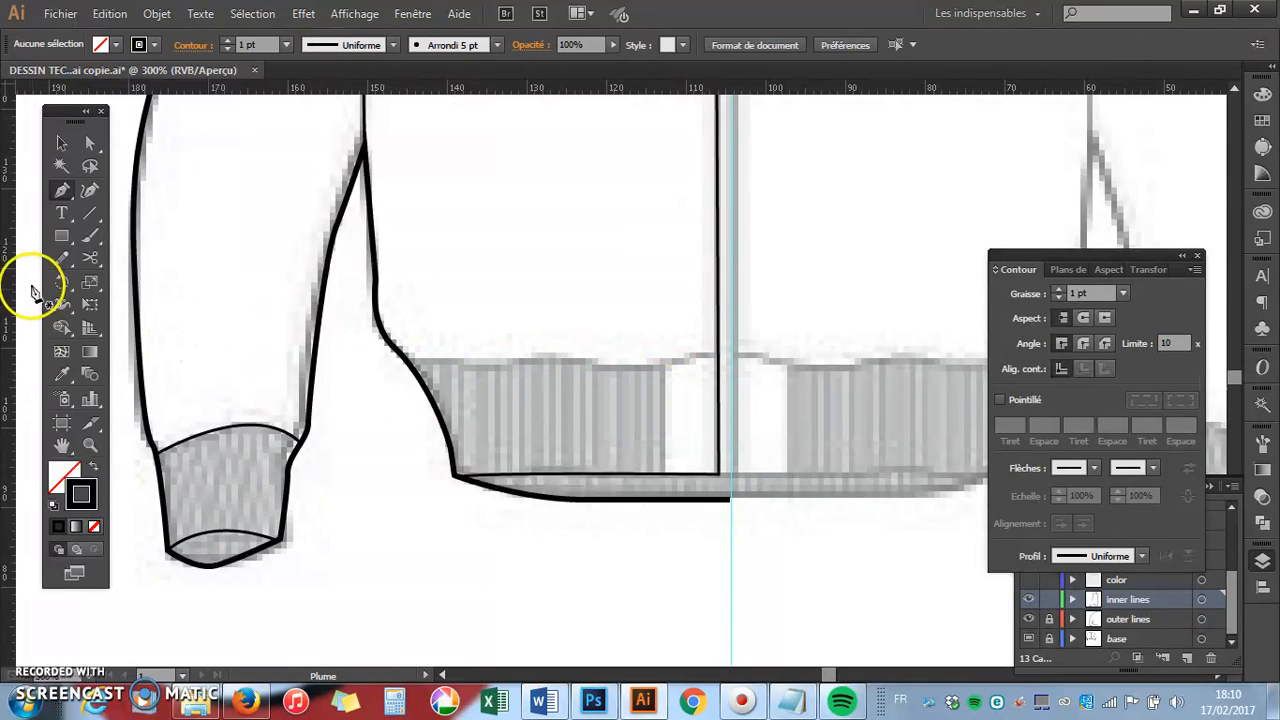
- Trace the wavy top edge of the waistband ribbing with the Pencil tool, from the left side seam to the front zip line
click(62, 262)
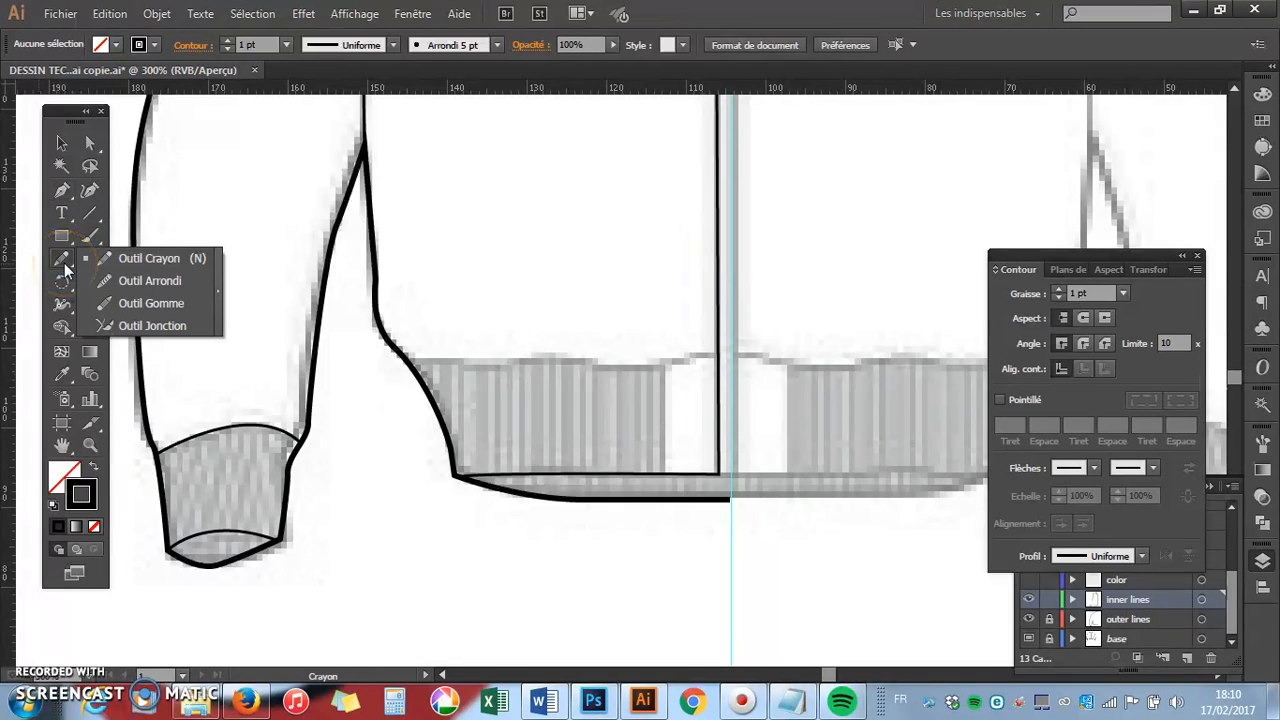
click(91, 259)
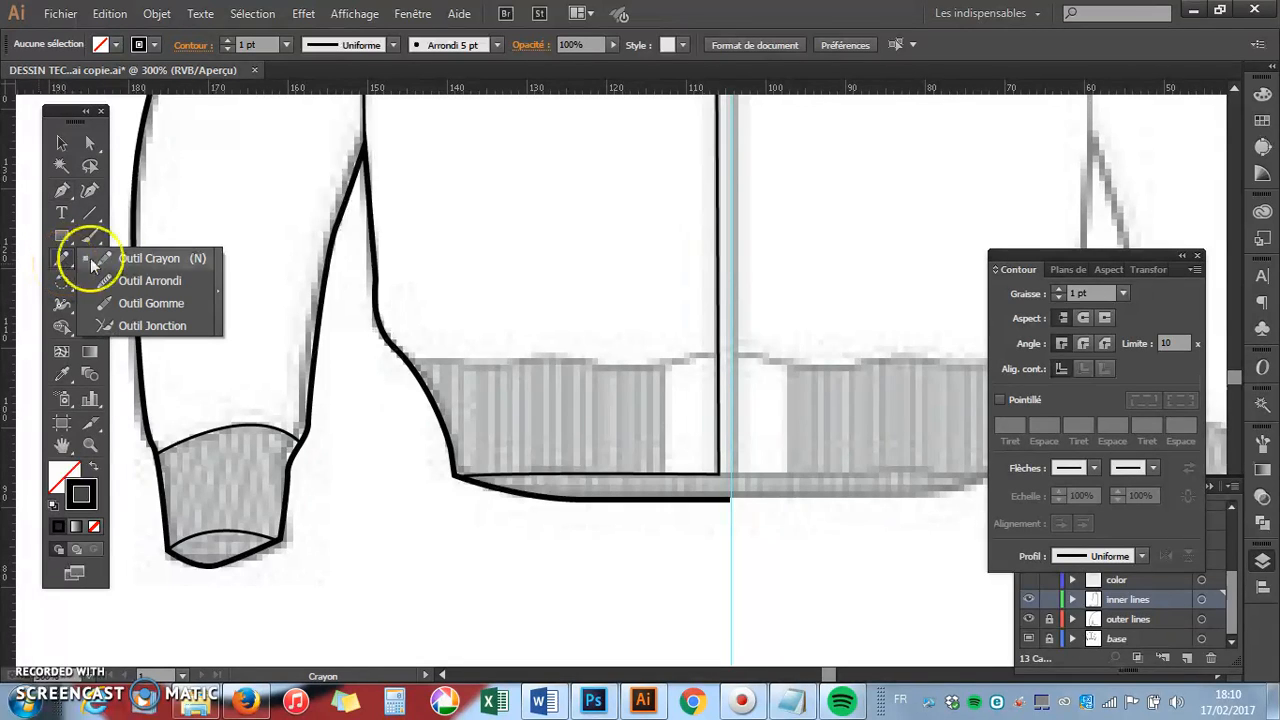
click(96, 258)
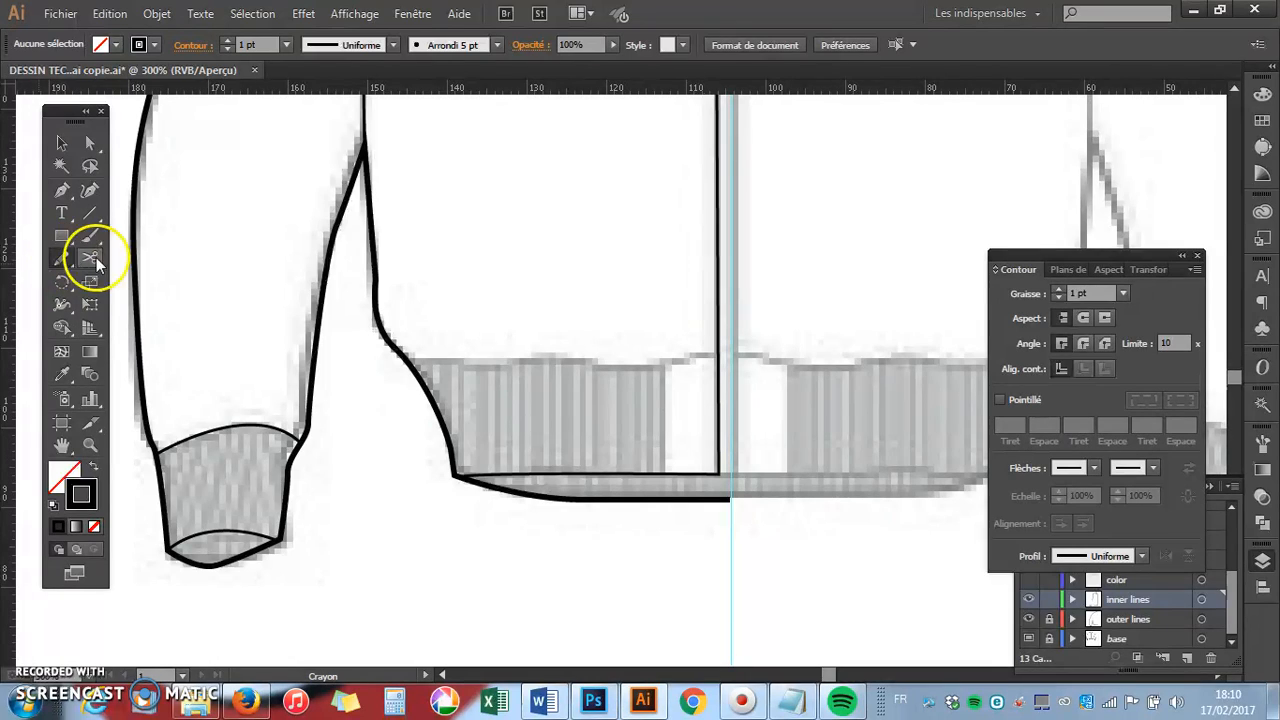
click(792, 703)
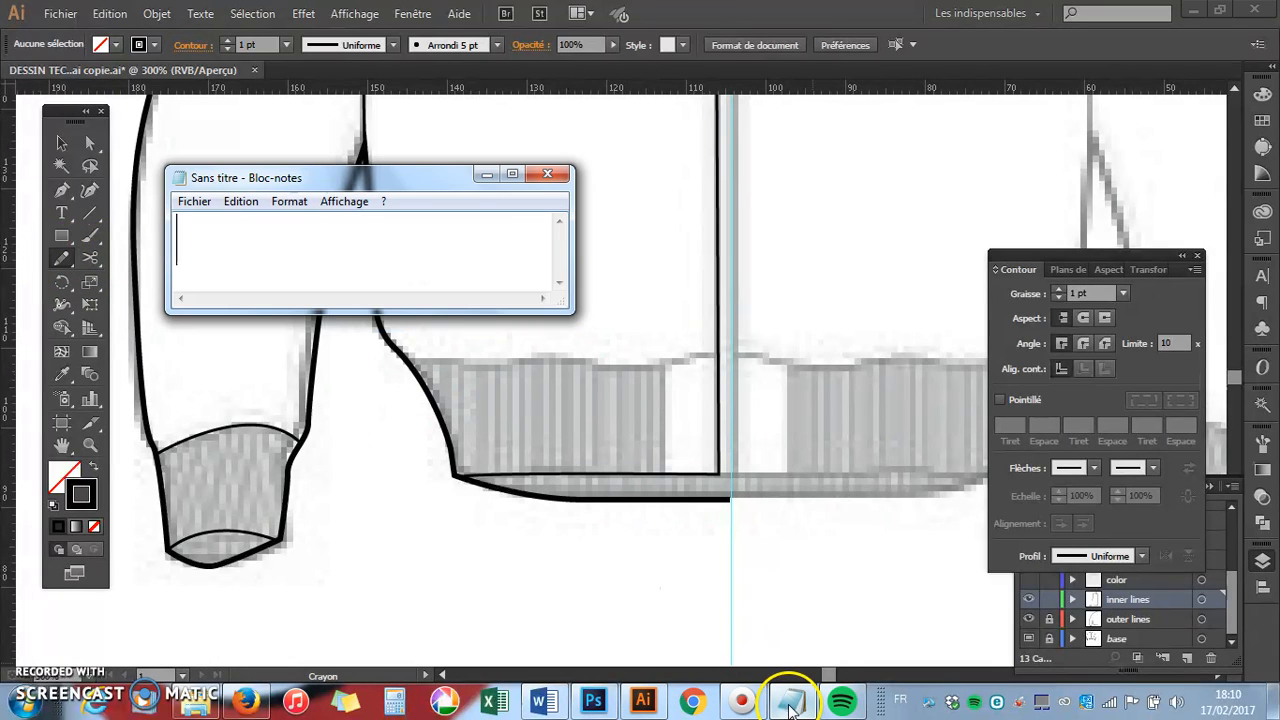
click(486, 175)
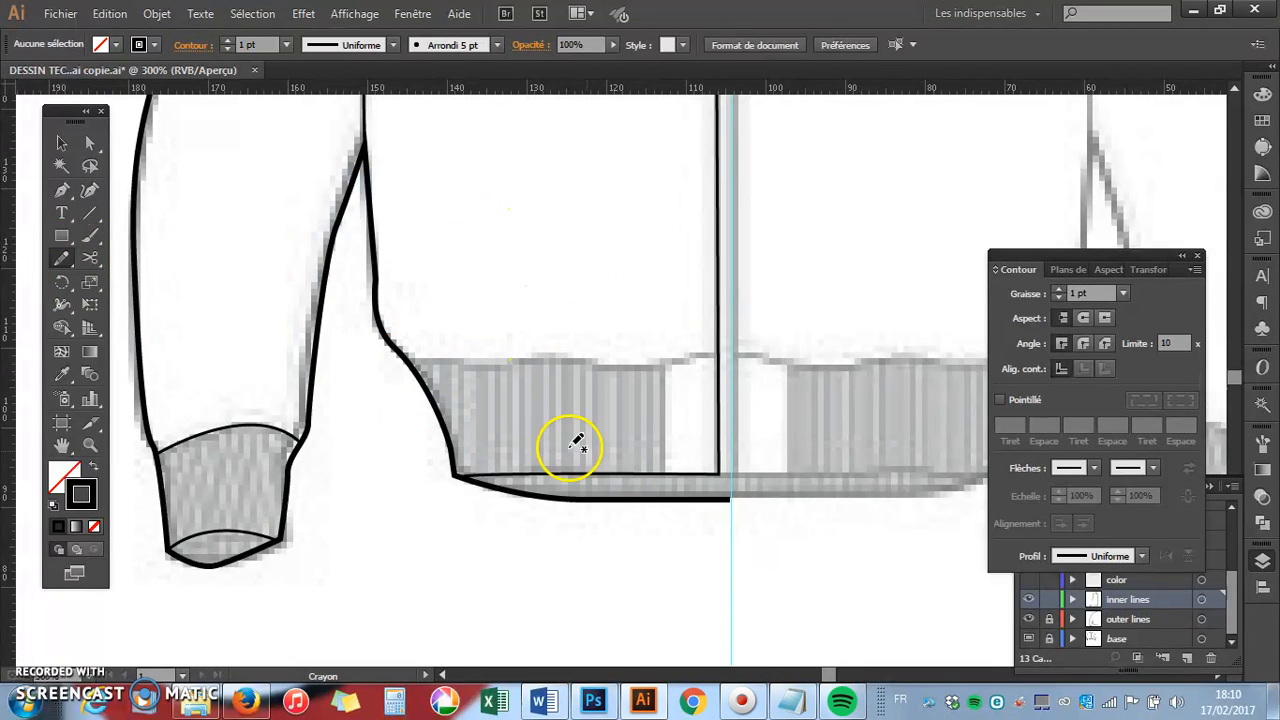
drag(423, 352, 536, 357)
drag(626, 370, 689, 353)
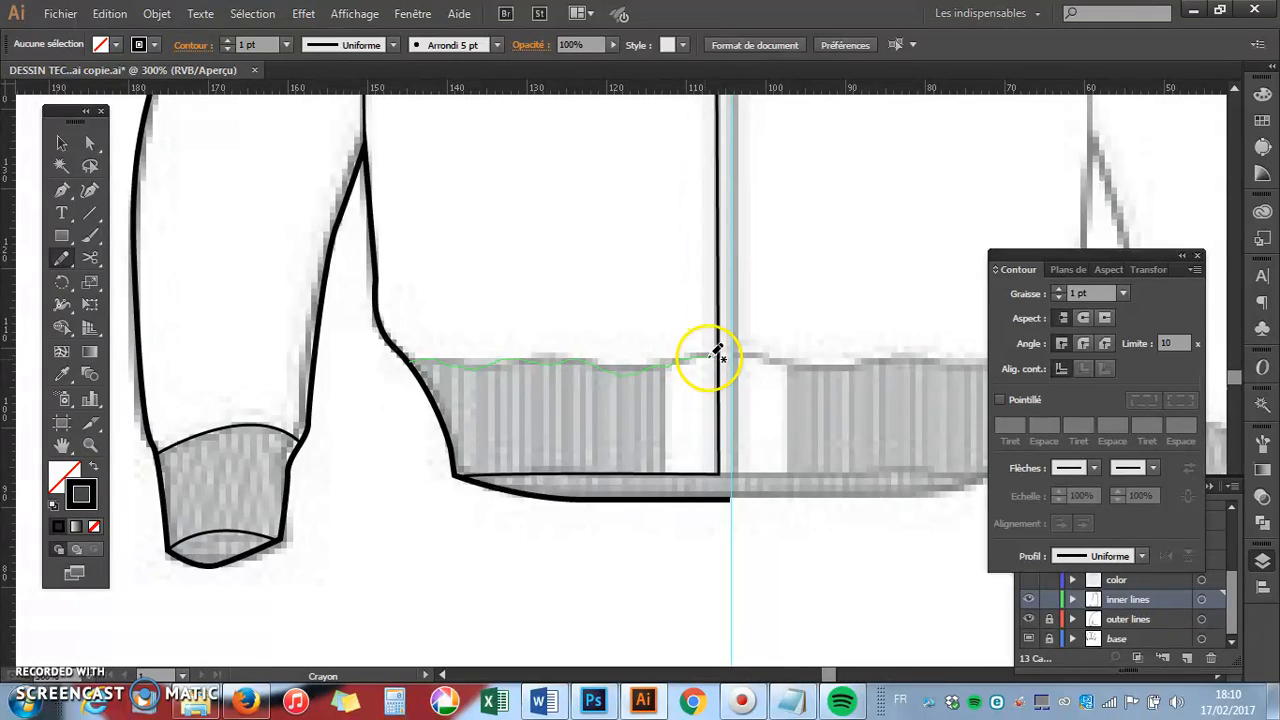
drag(745, 388, 746, 398)
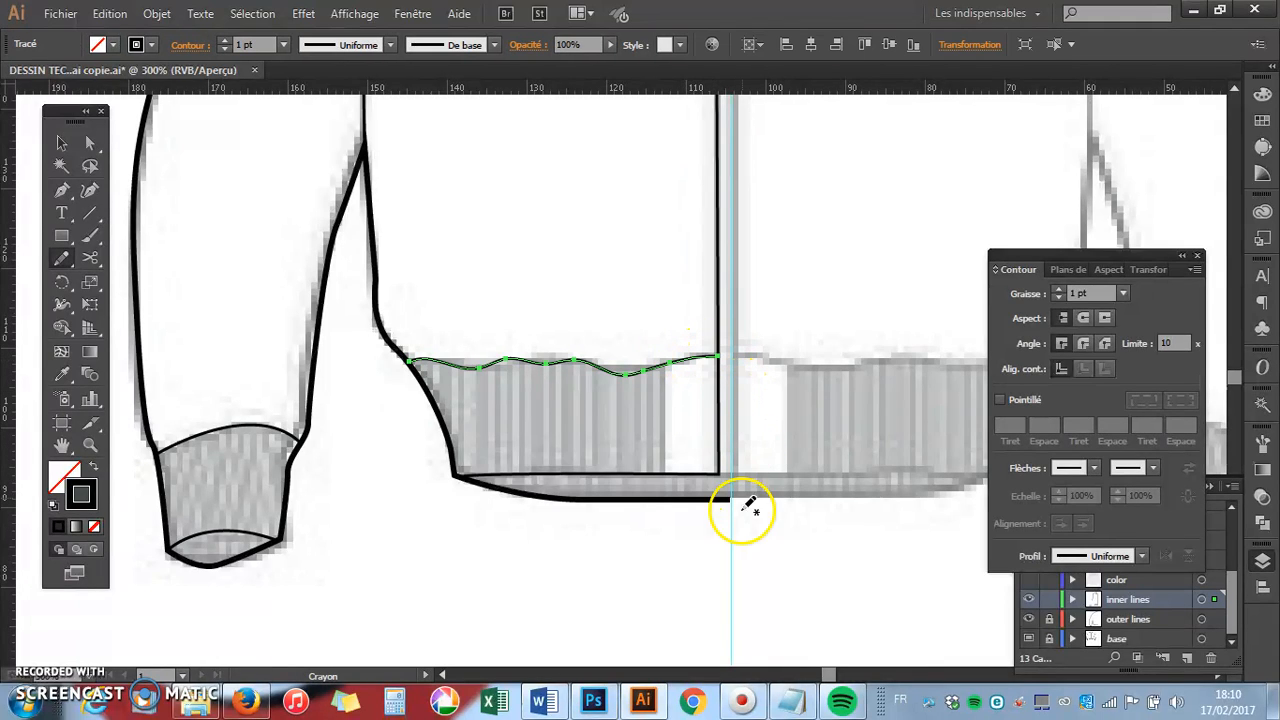
- Reposition the lowest anchor point of the wavy ribbing line to follow the template more closely
key(p)
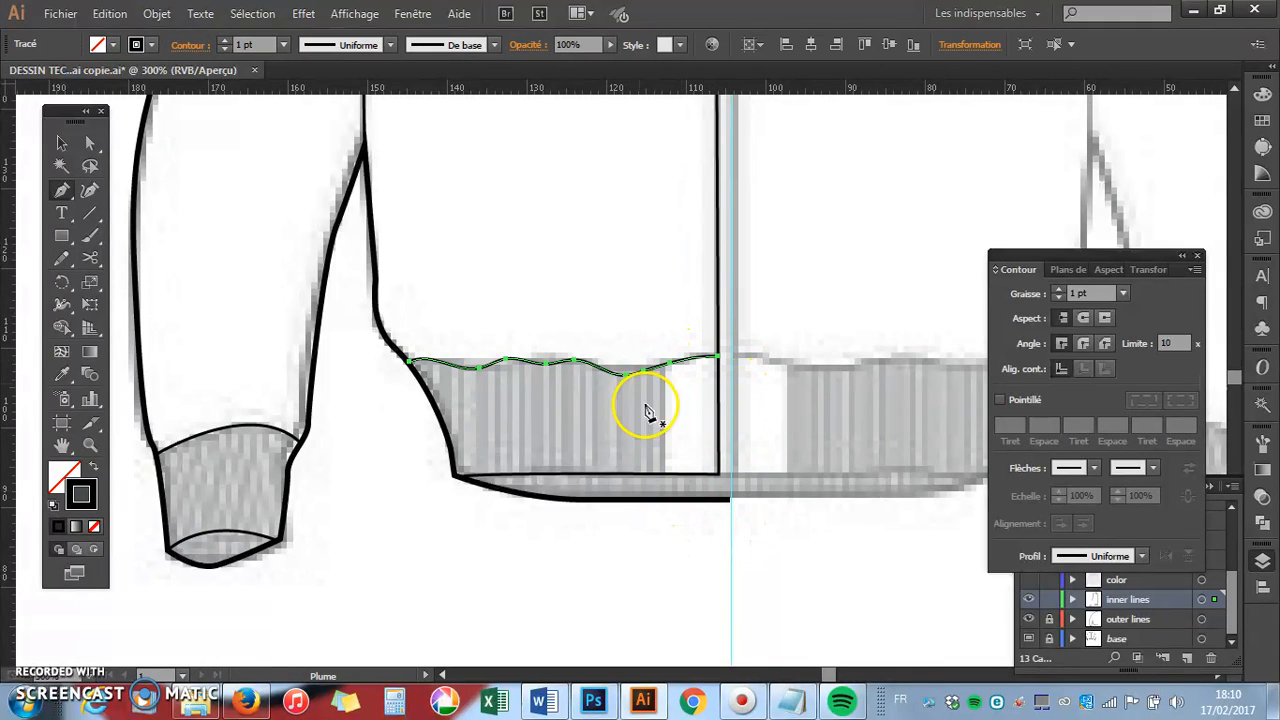
key(a)
click(610, 318)
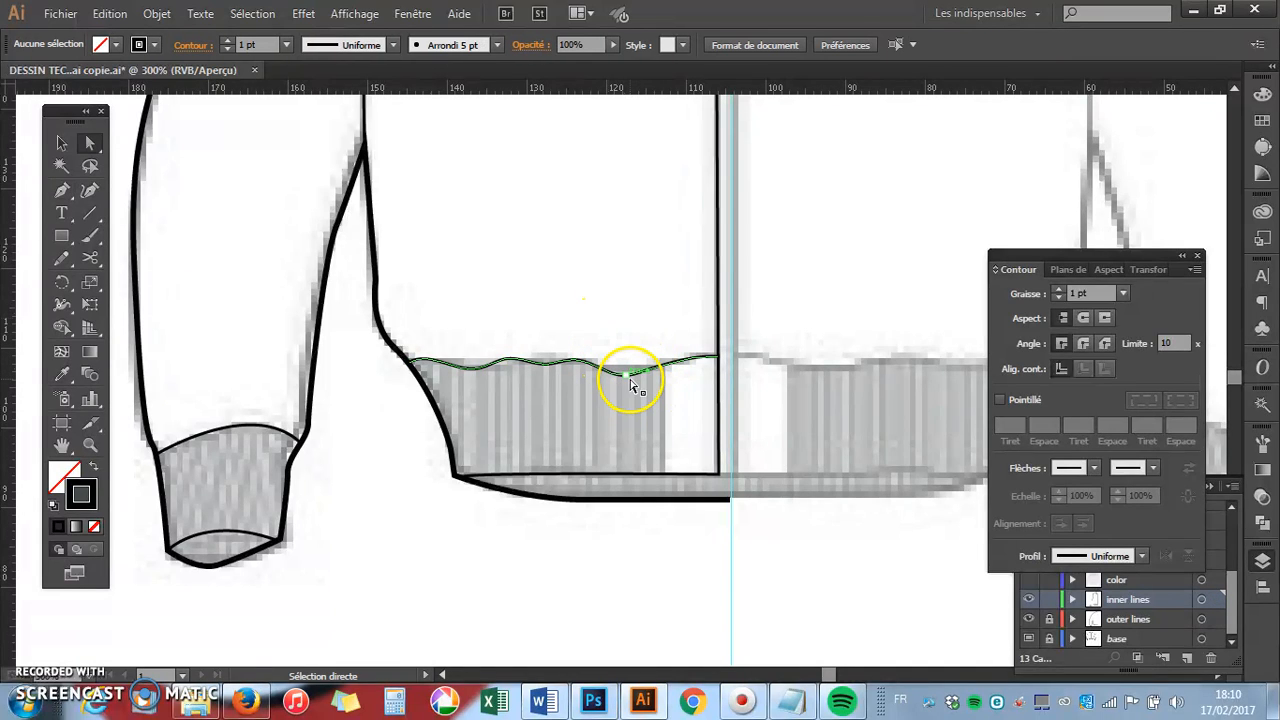
drag(626, 375, 640, 374)
- Draw a vertical line about 13.79 mm long with the Pen tool where the ribbing ends, from the hem line up to the wavy edge
key(p)
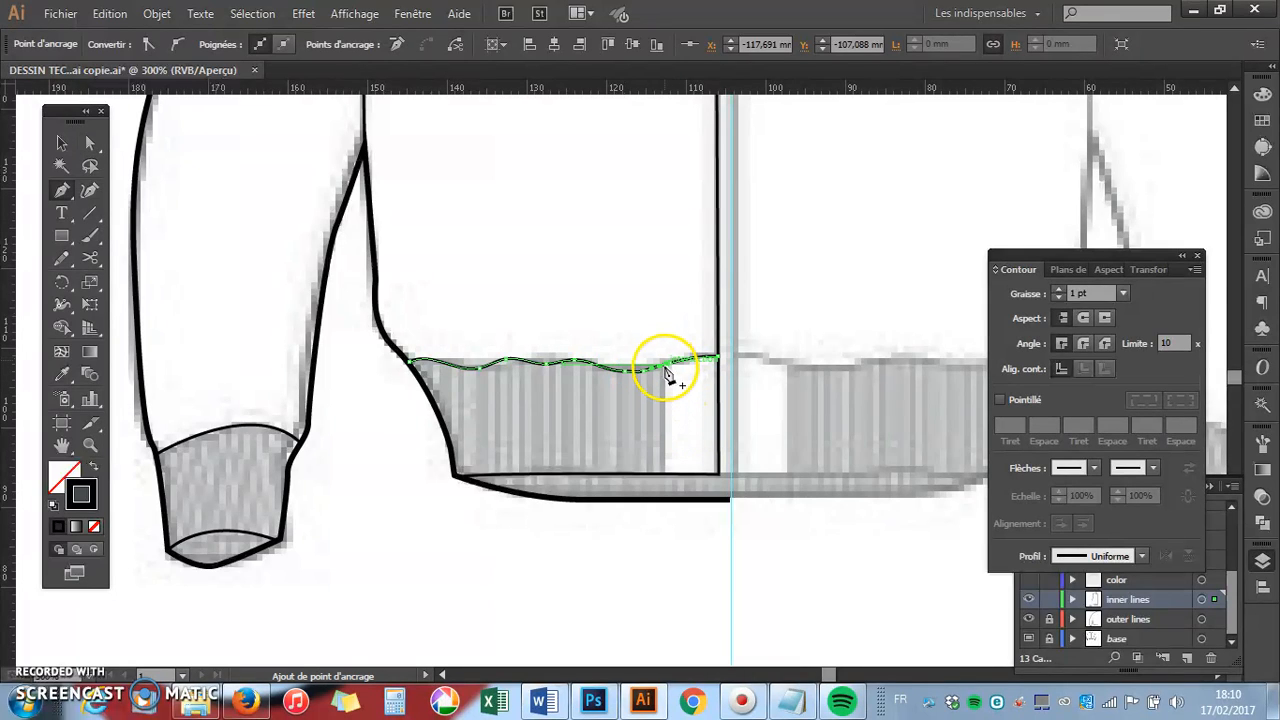
click(661, 473)
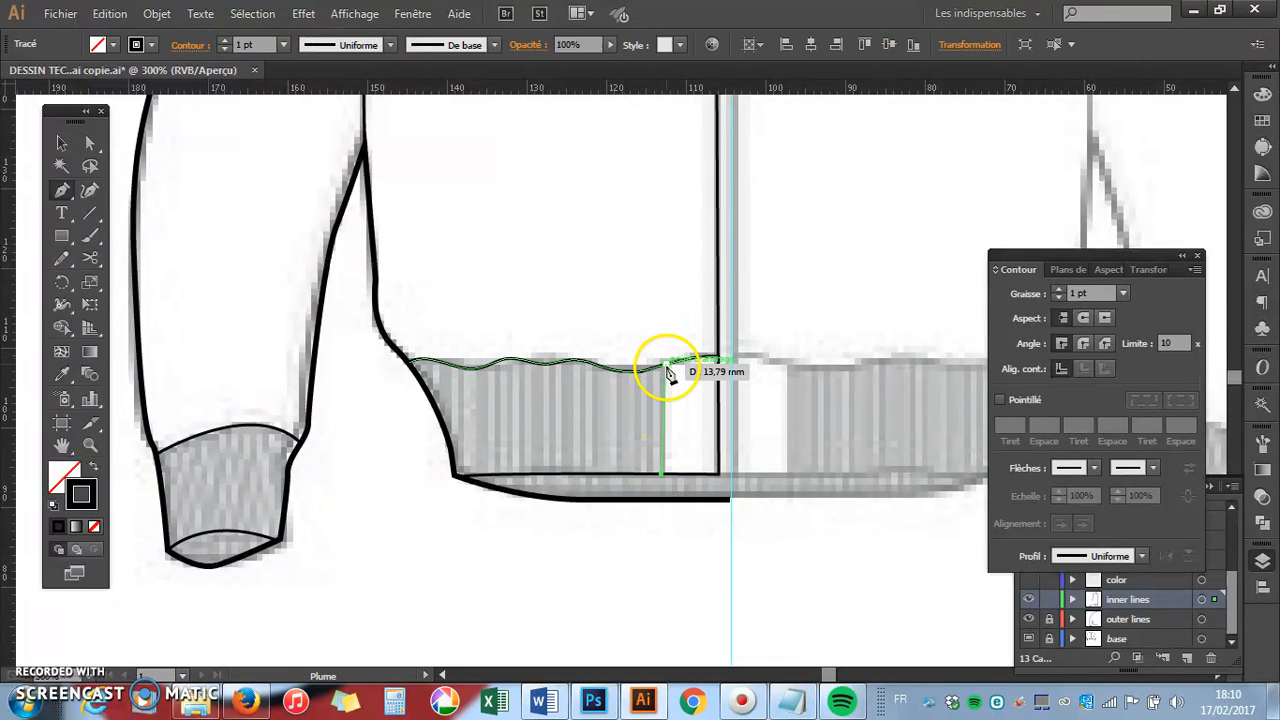
click(662, 366)
key(v)
click(659, 376)
- Copy the left shoulder seam line and paste the copy in place in front of the original
scroll(659, 378, up, 10)
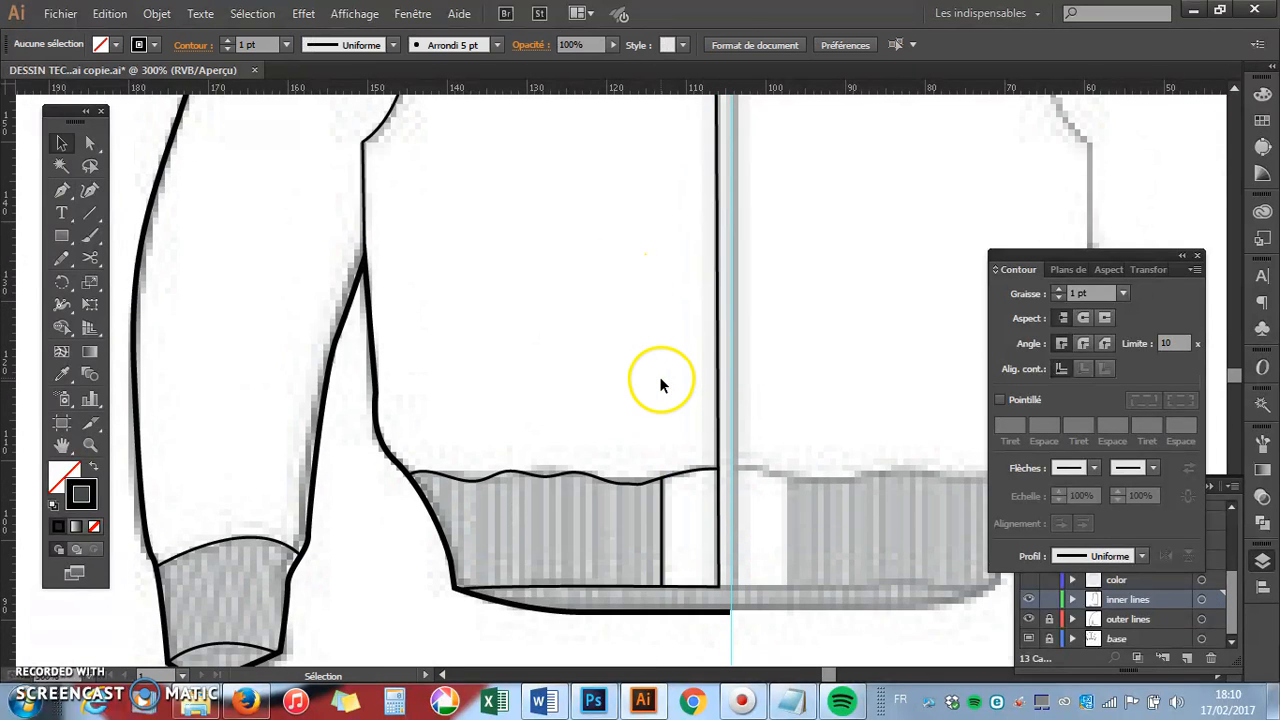
key(z)
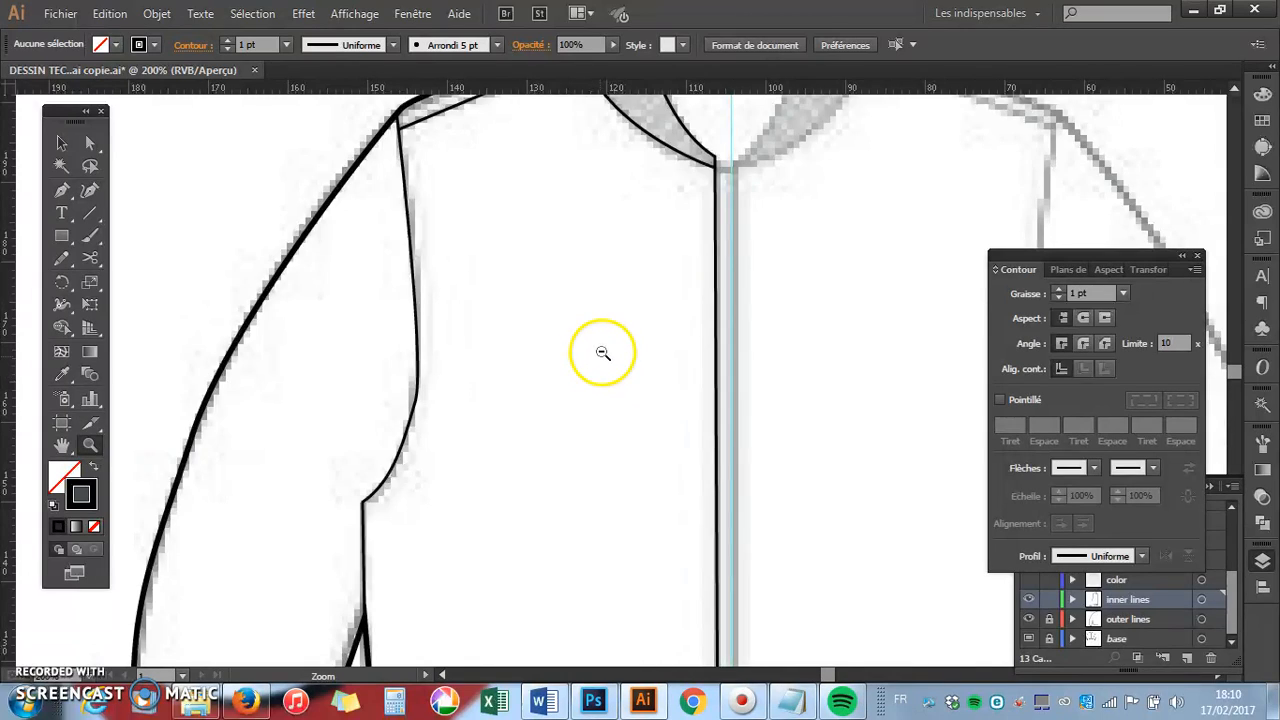
alt+click(600, 351)
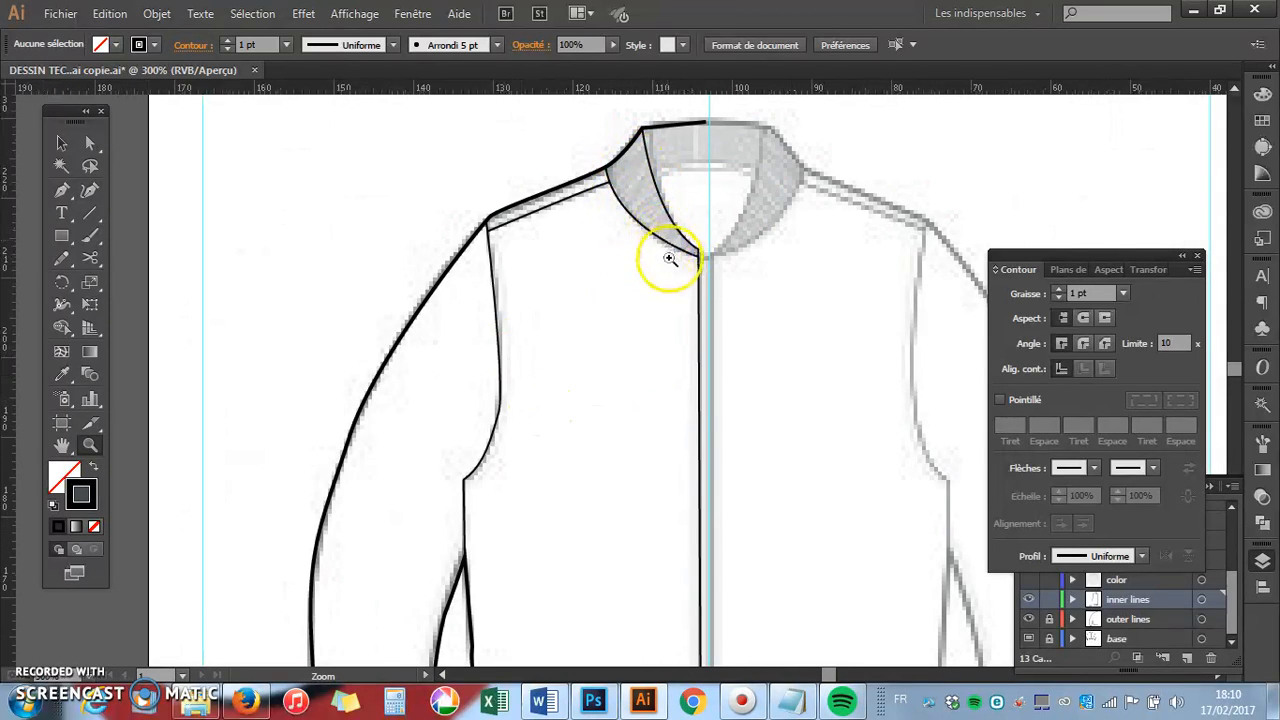
click(665, 260)
click(625, 399)
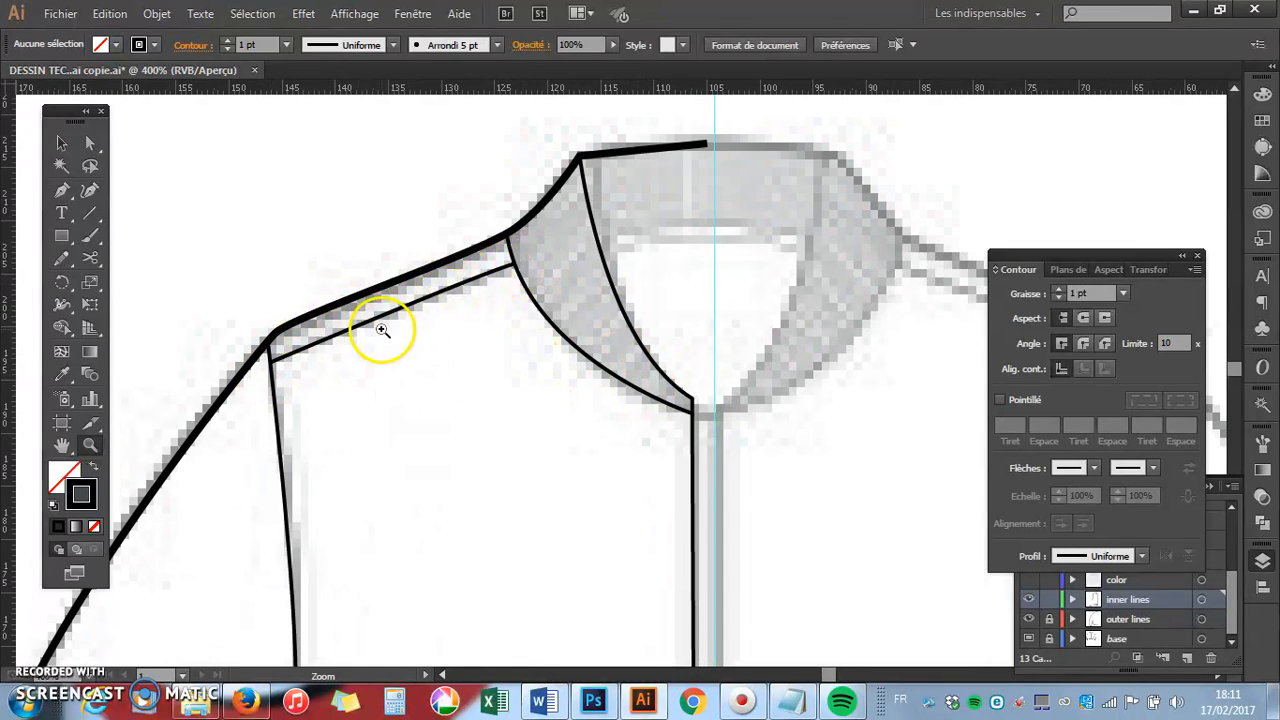
key(a)
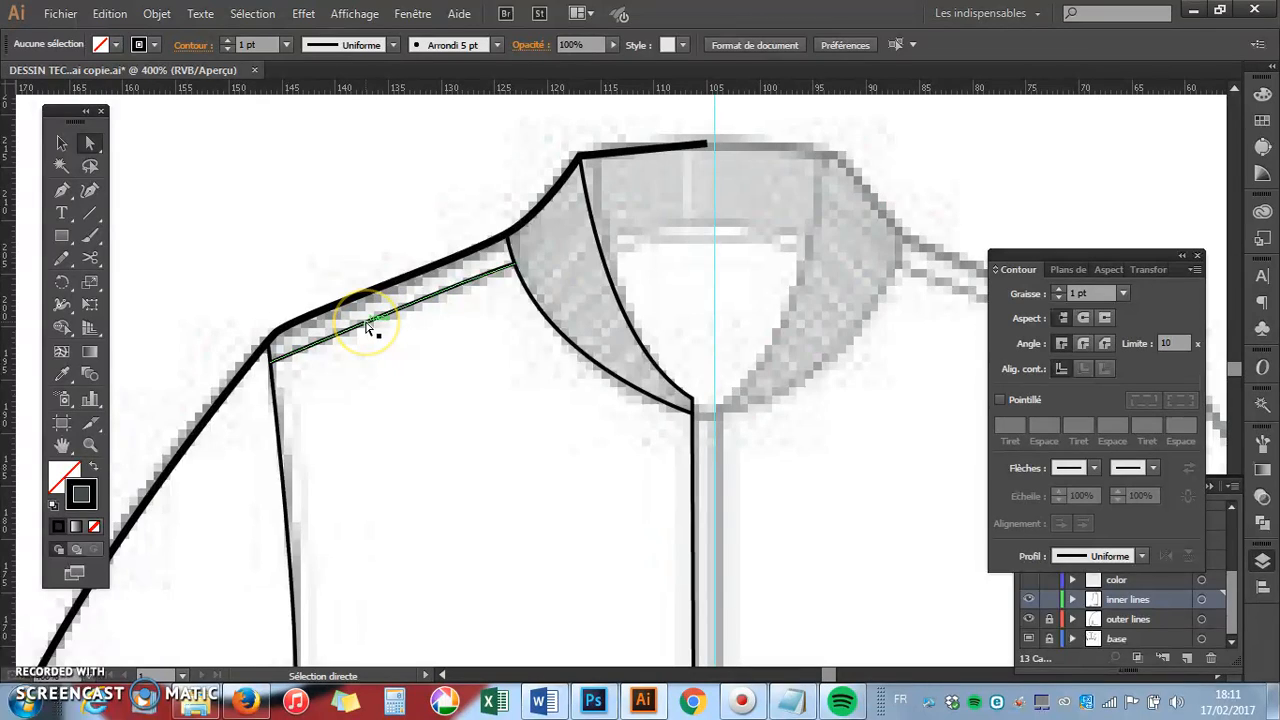
click(371, 329)
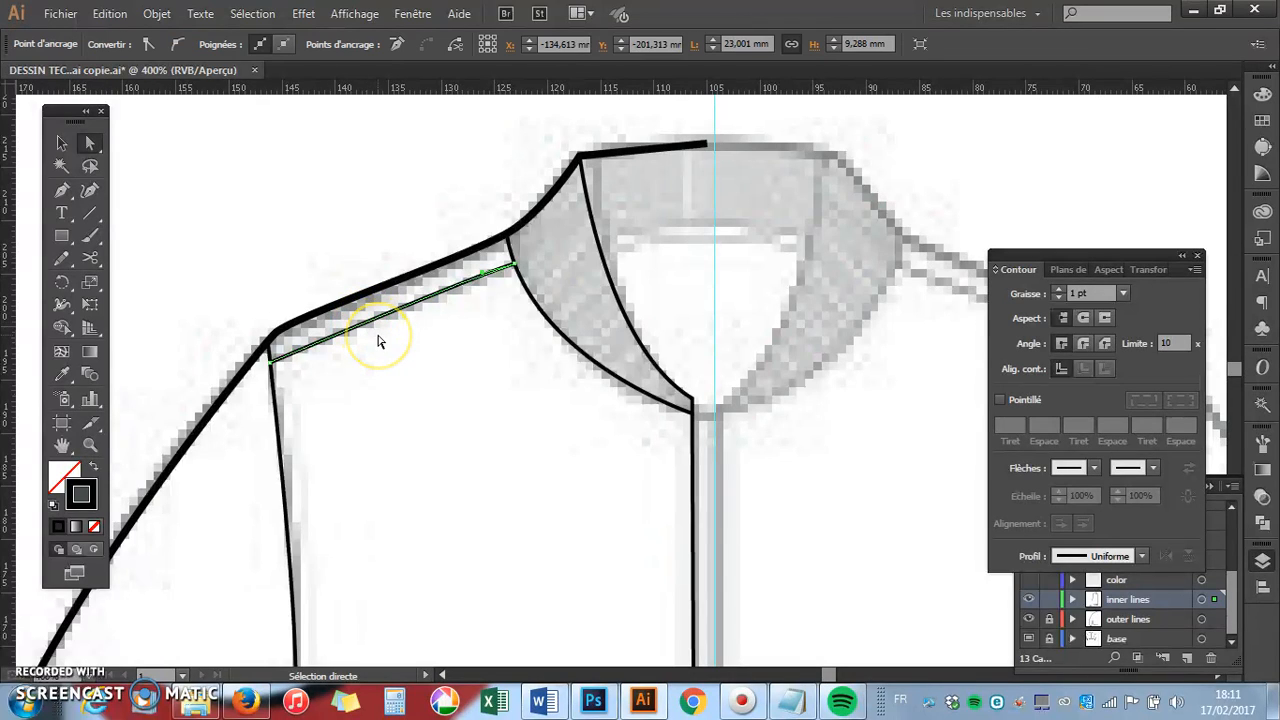
key(ctrl+c)
key(ctrl+f)
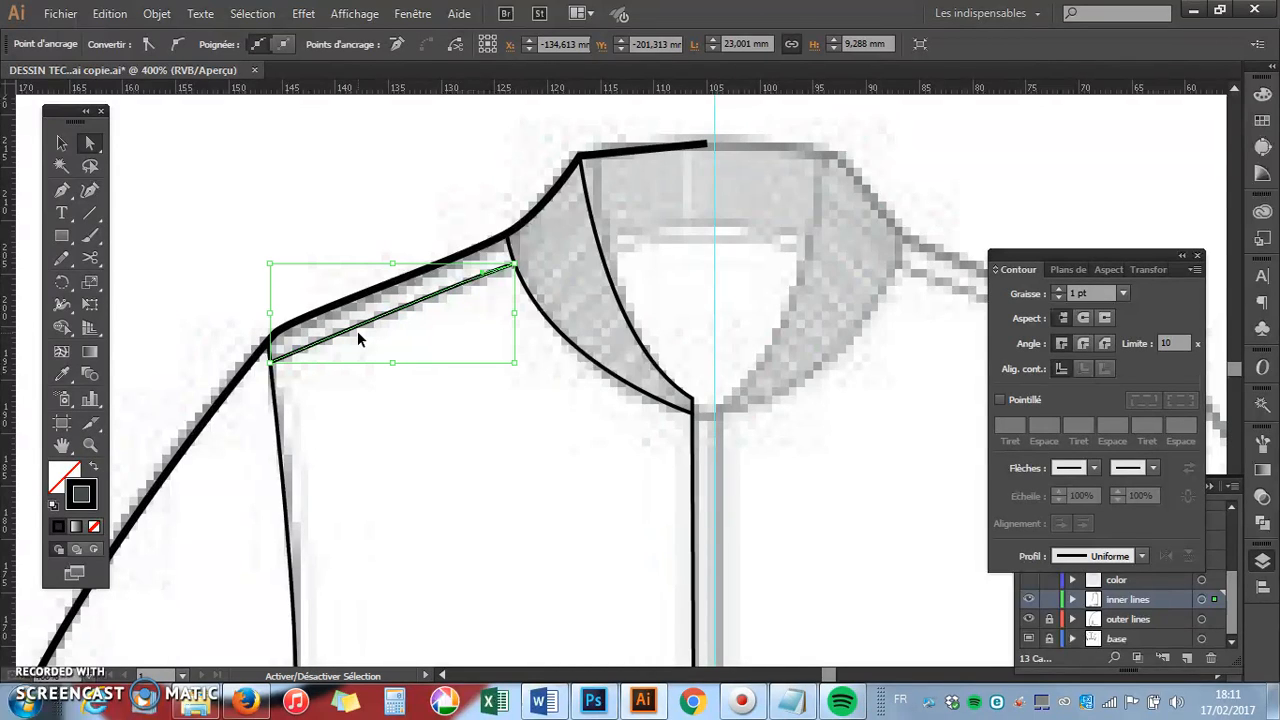
key(ctrl+f)
- Nudge the copied line slightly below the shoulder seam and move its inner end onto the collar seam
key(Down)
key(Down)
key(Down)
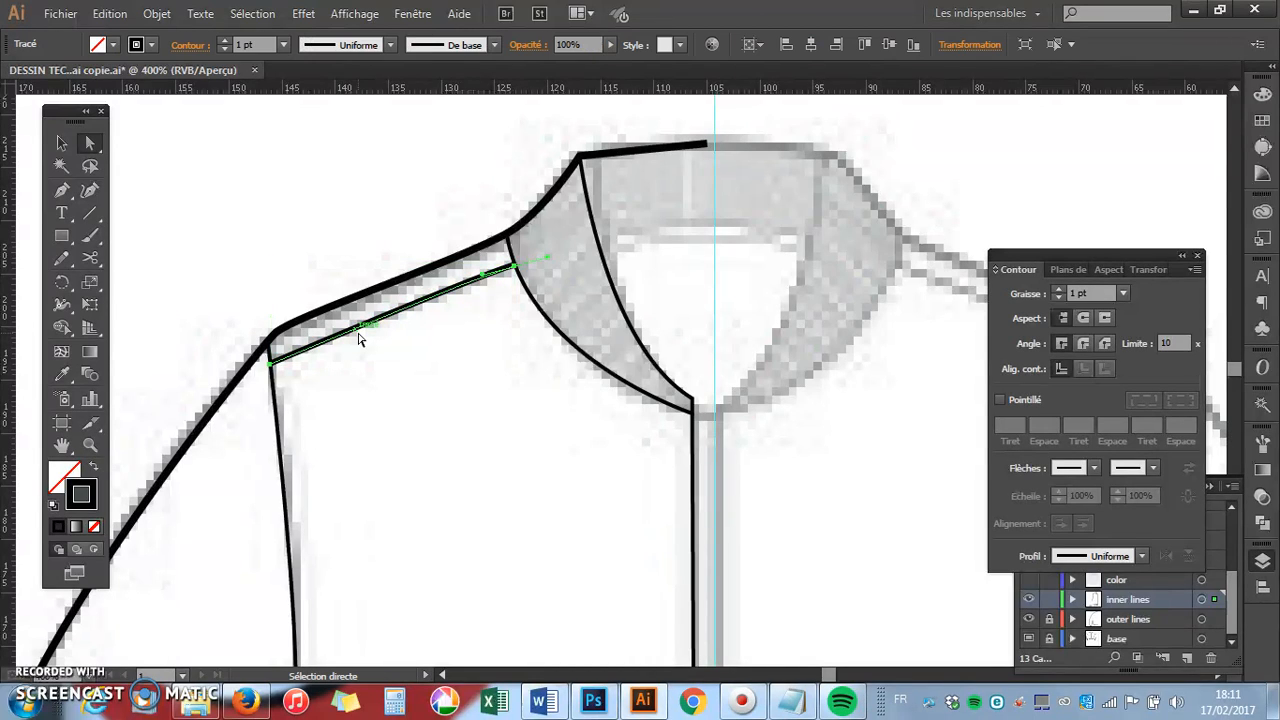
key(Down)
key(Down)
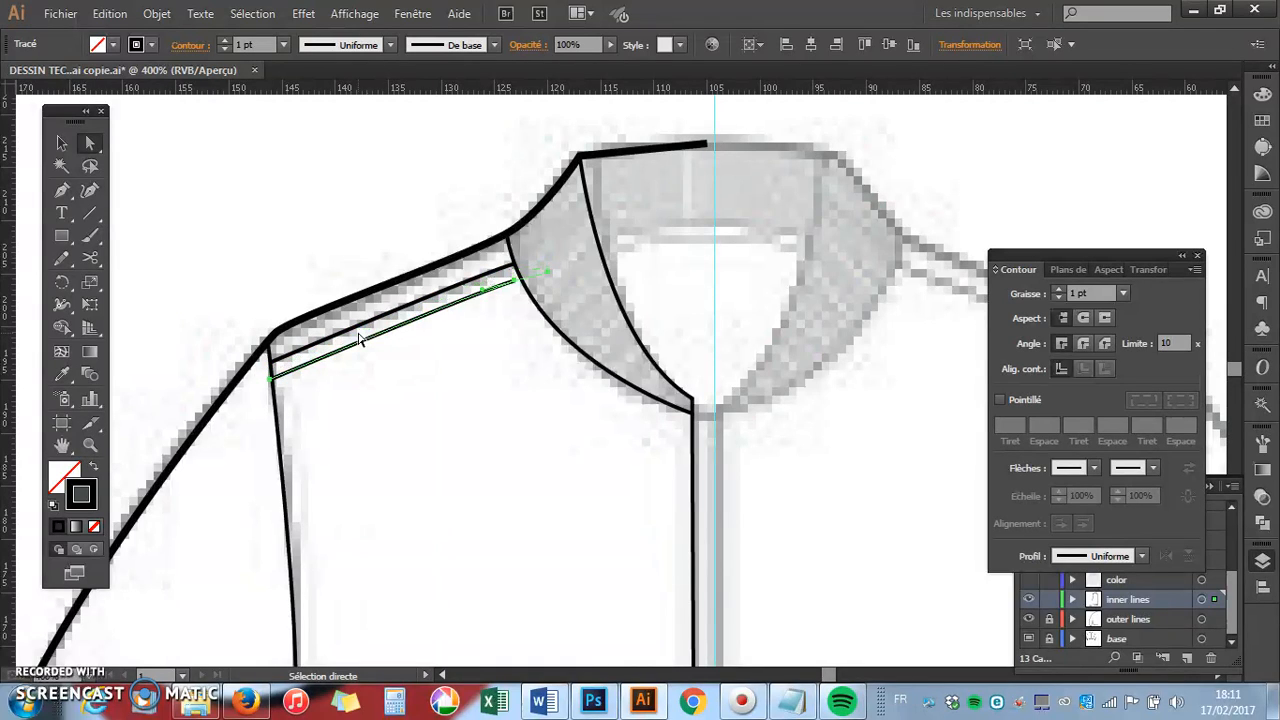
key(Up)
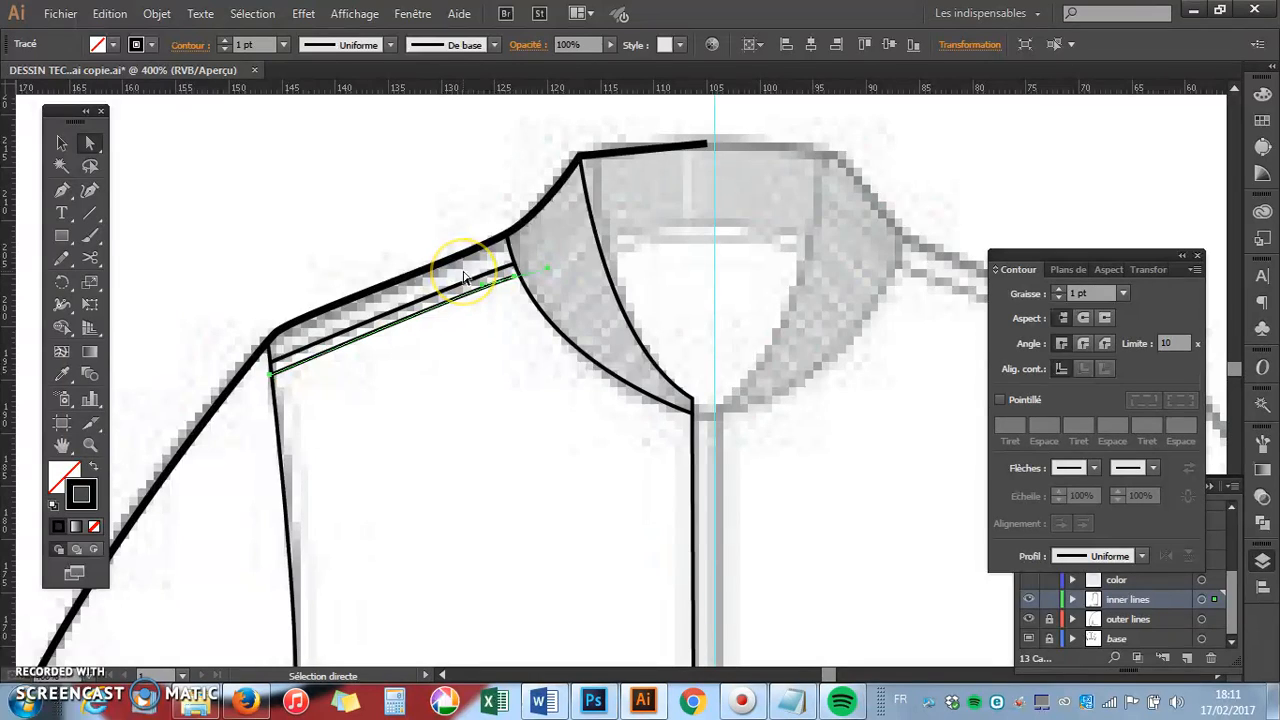
key(Up)
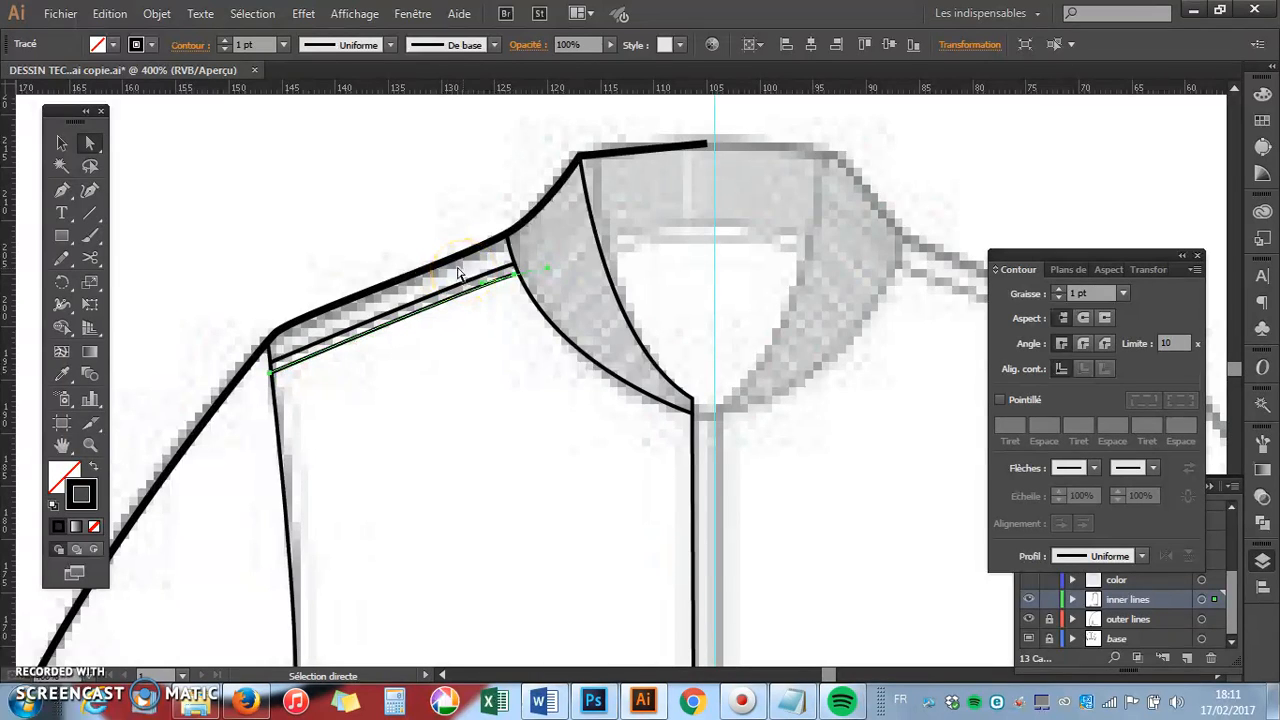
click(409, 215)
drag(515, 275, 522, 278)
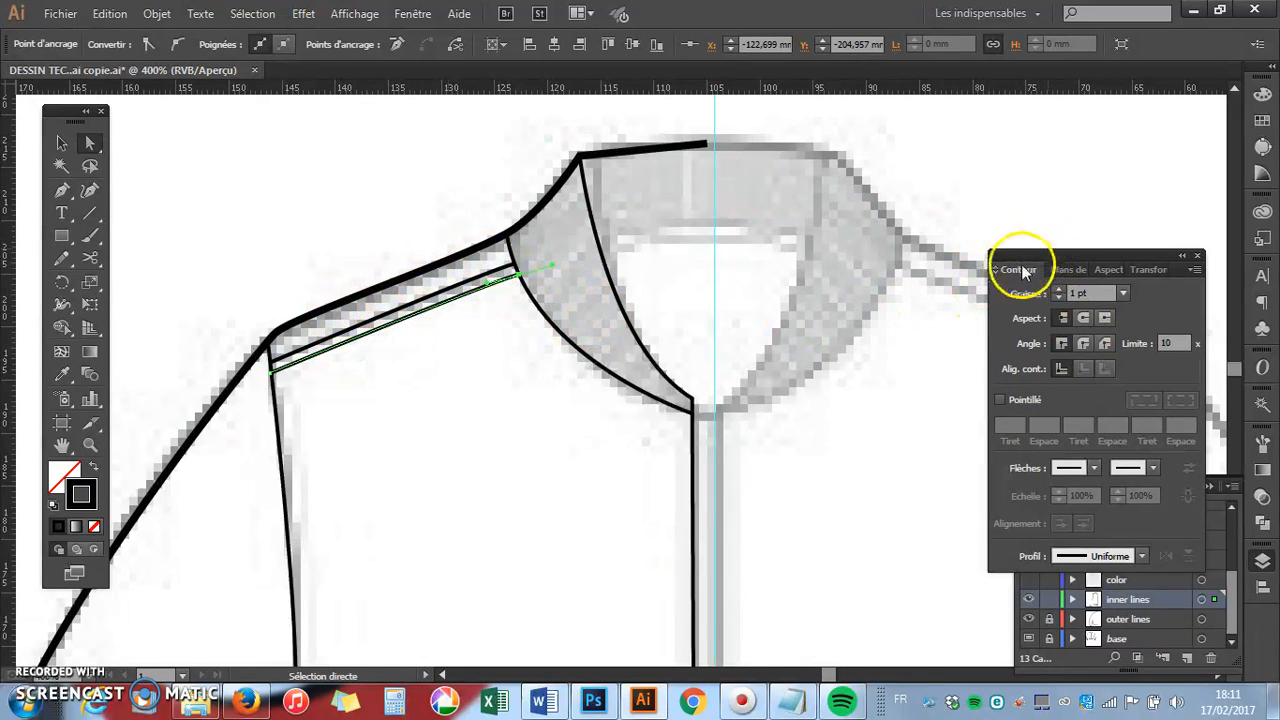
- Turn the copied shoulder line into dashed stitching with 6 pt dashes and 2 pt gaps, and deselect it
drag(1057, 264, 1067, 236)
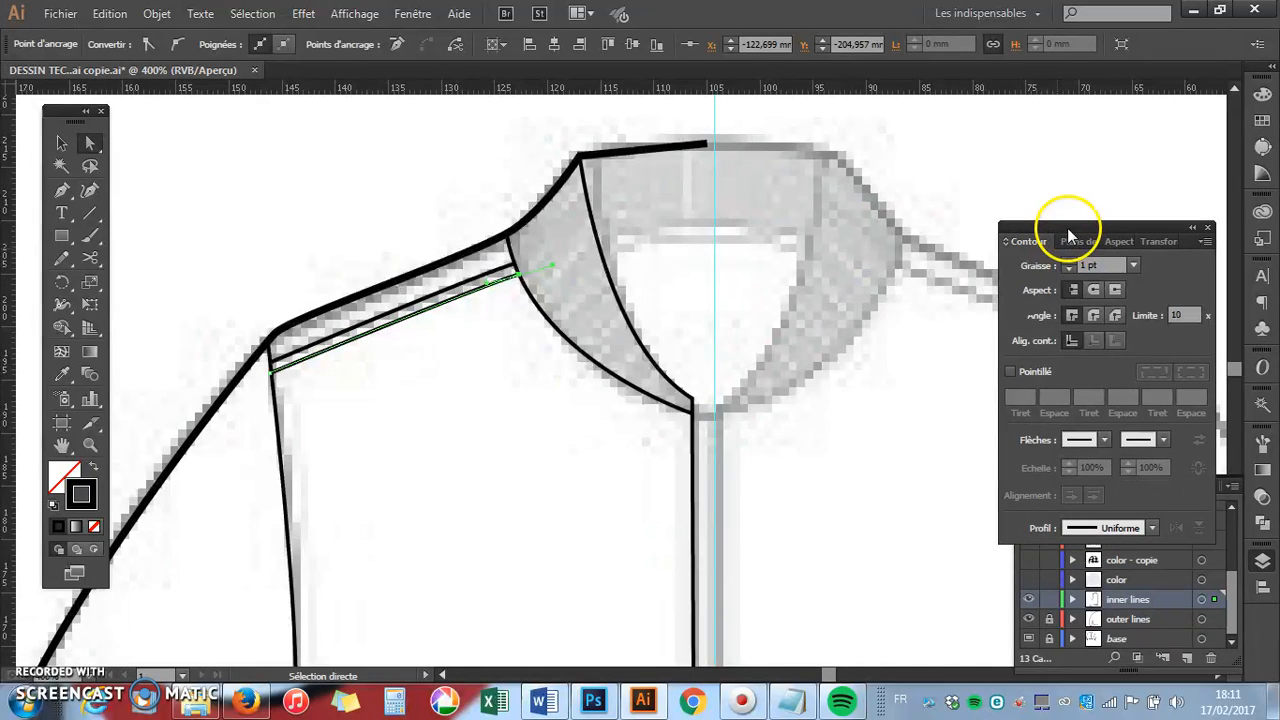
click(1010, 374)
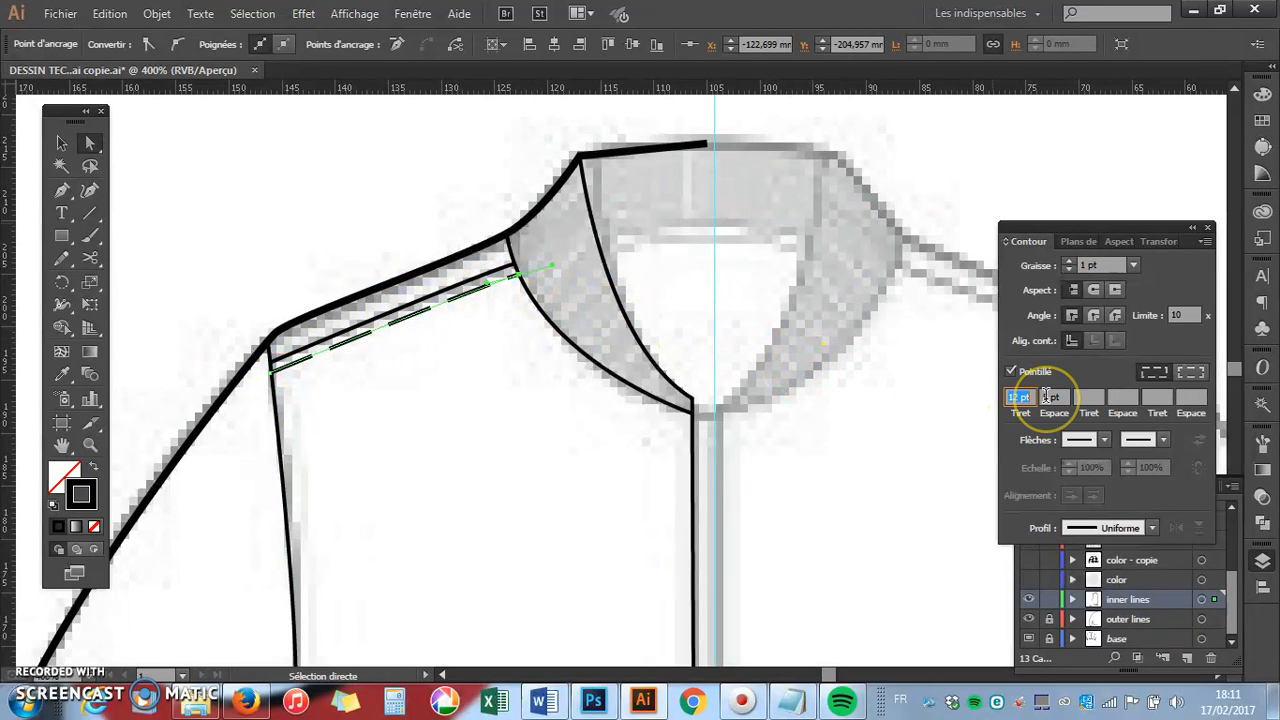
click(1042, 391)
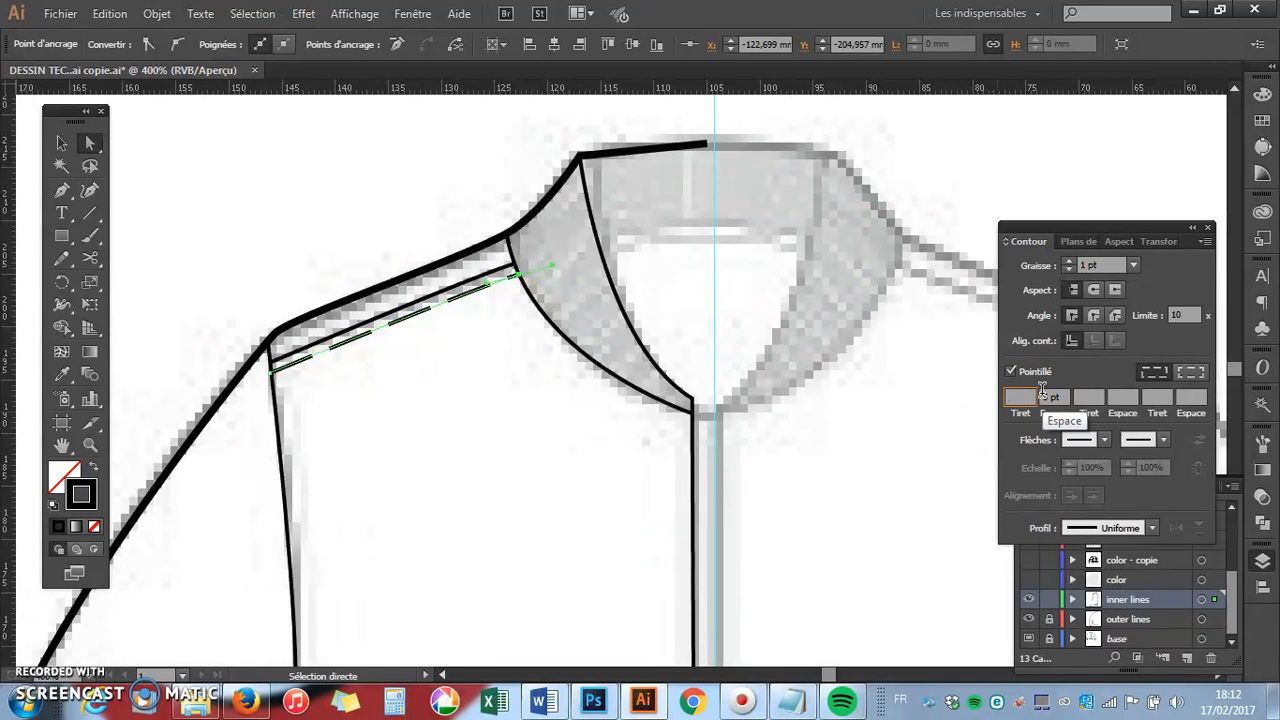
text(6)
click(1062, 398)
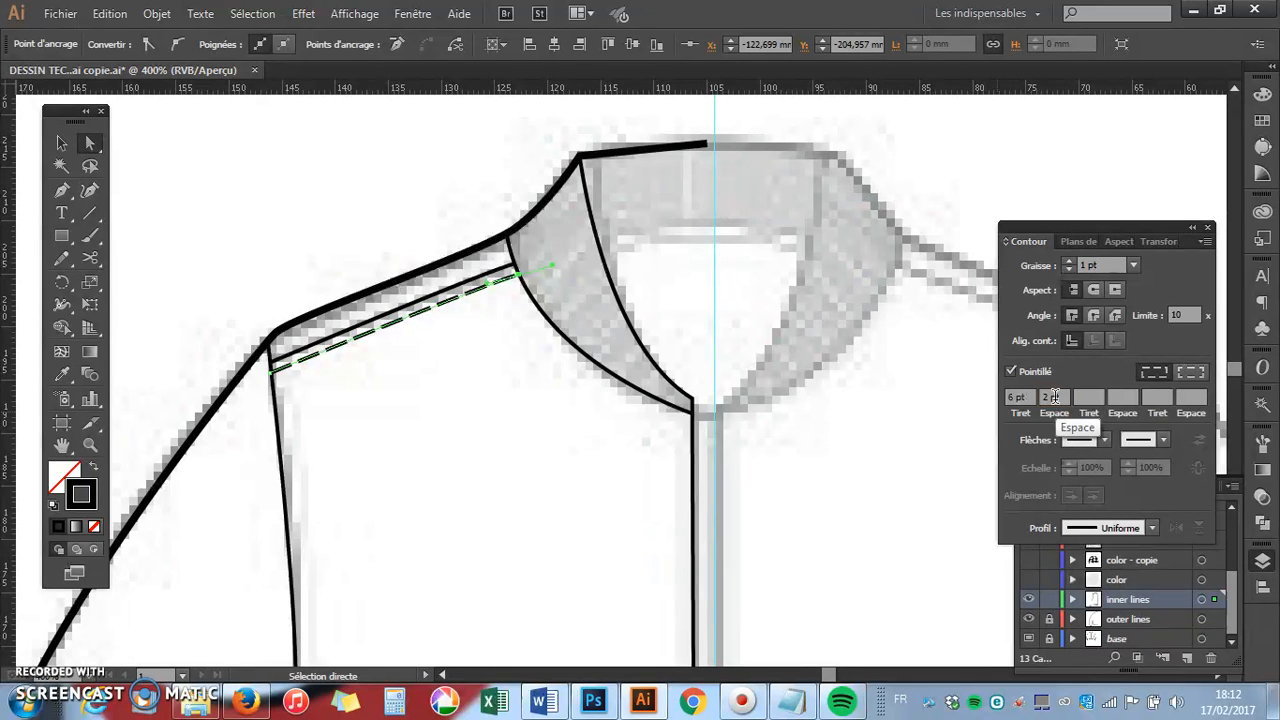
click(486, 418)
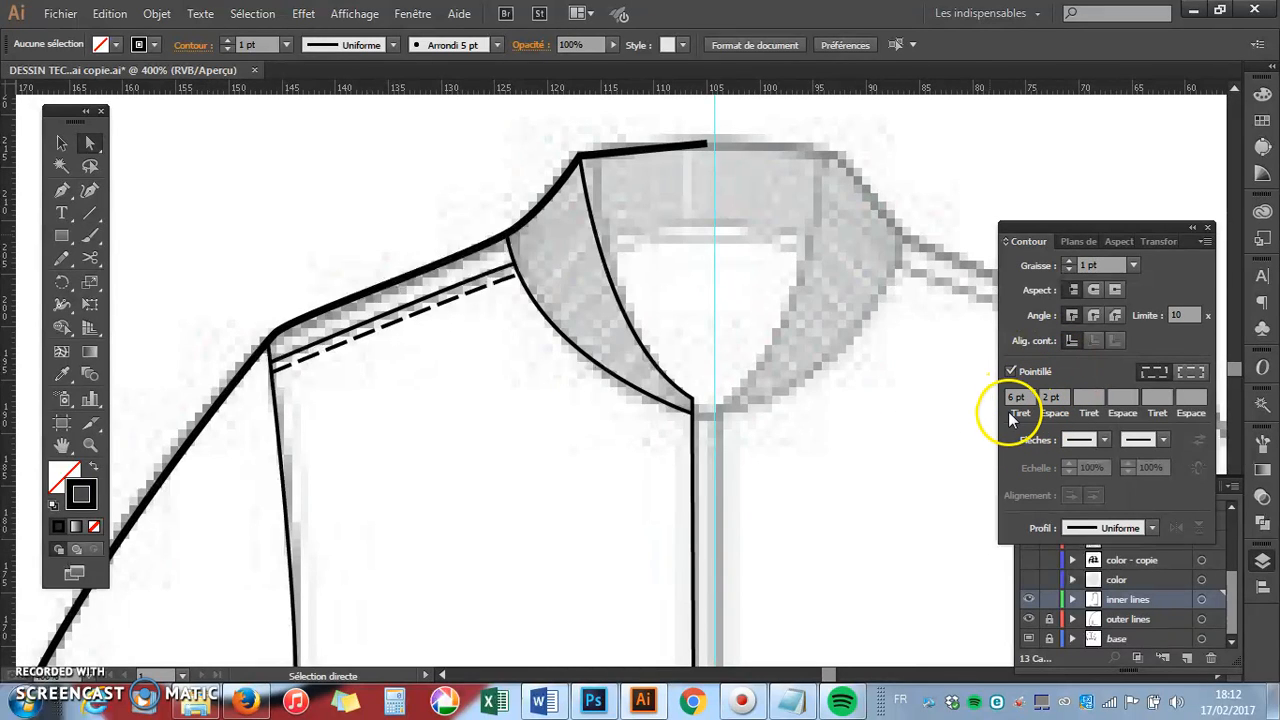
- Give the dashed stitching line below the left shoulder seam rounded caps
click(479, 296)
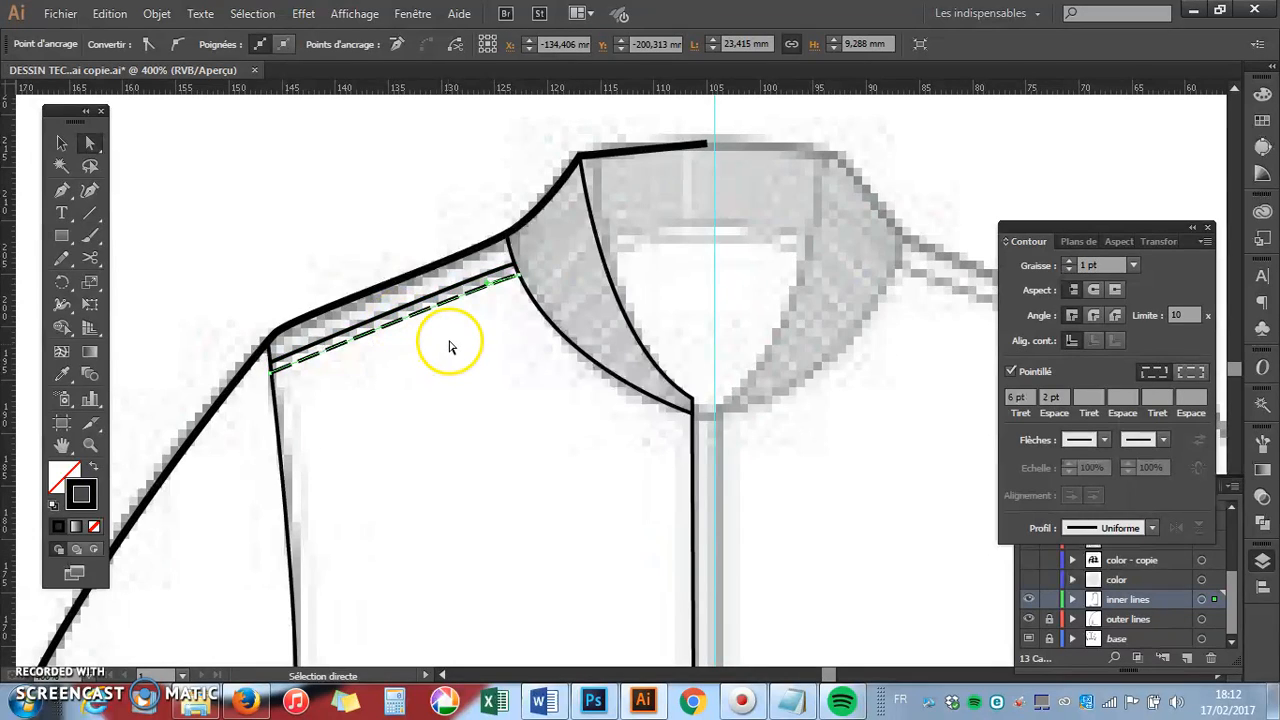
key(z)
click(466, 314)
click(650, 380)
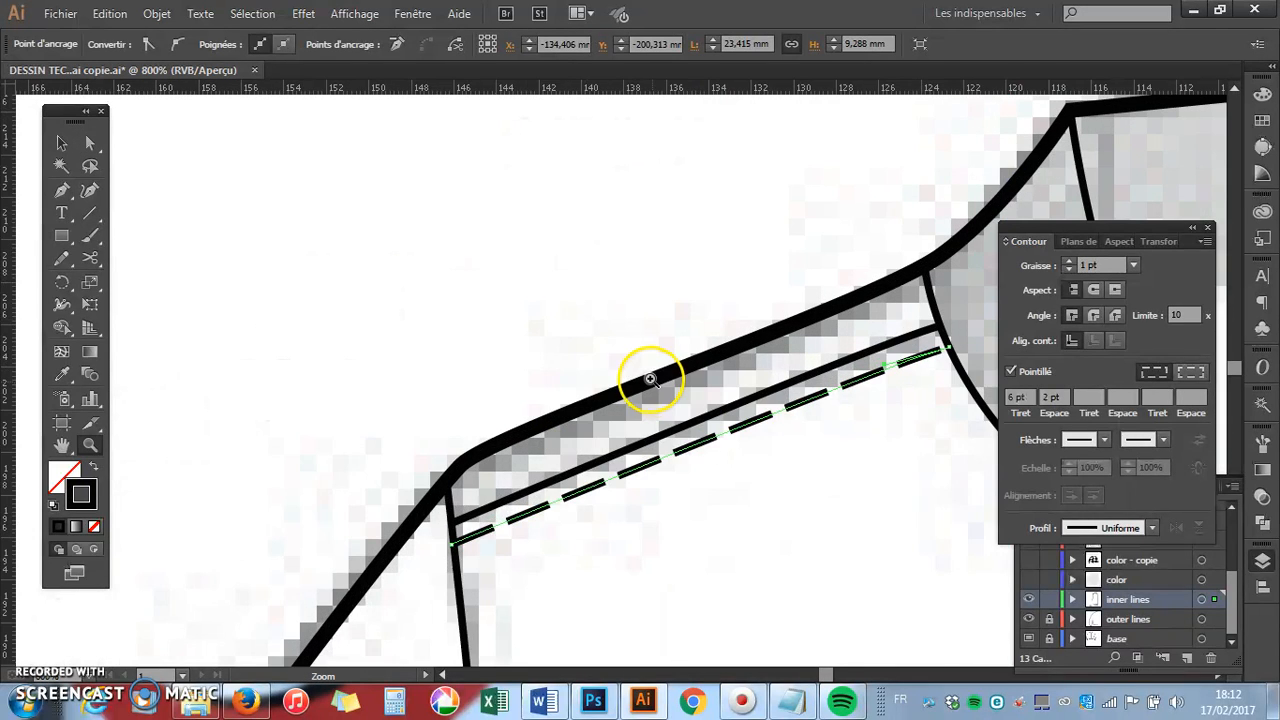
click(651, 380)
drag(802, 477, 733, 424)
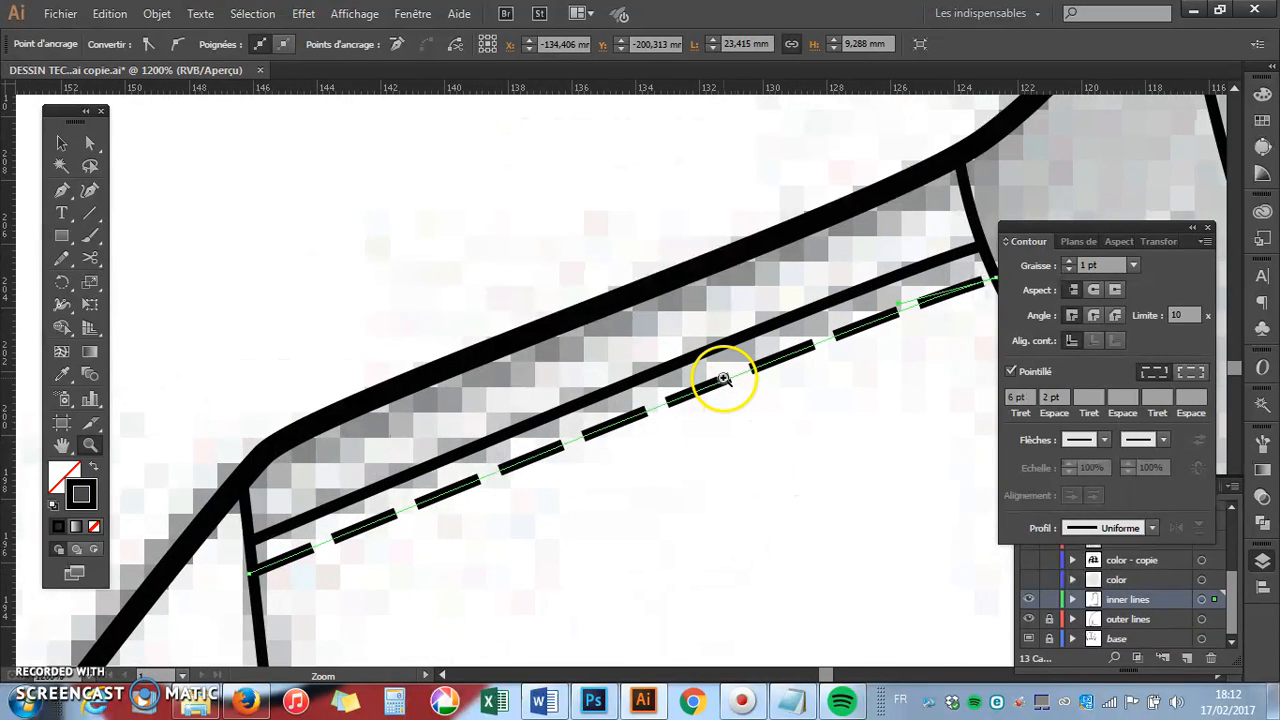
key(a)
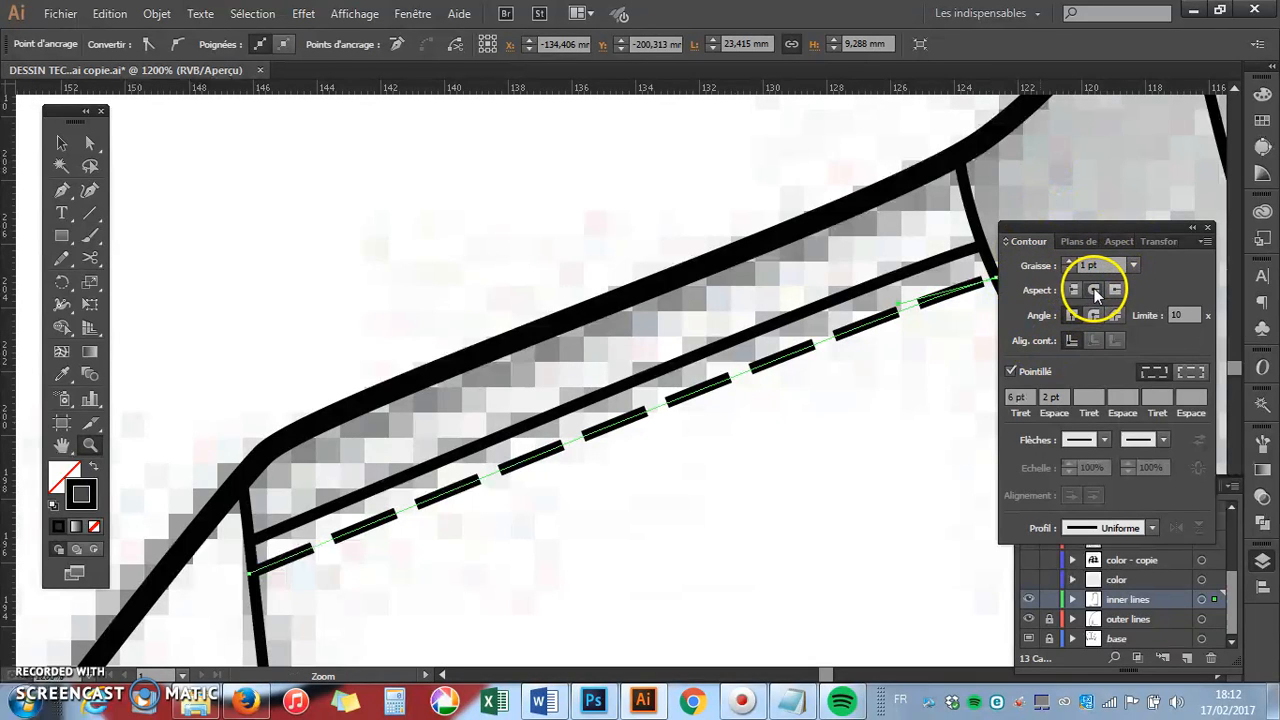
click(1095, 290)
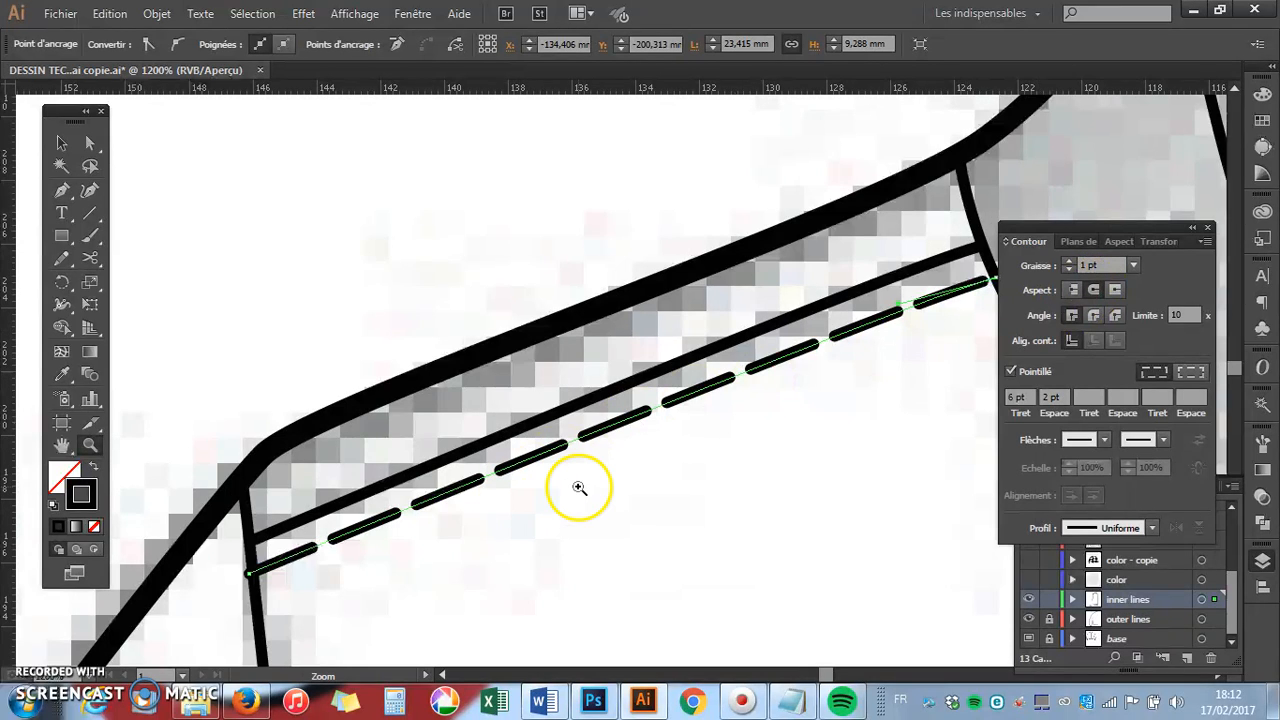
- Shift the outer end point of the dashed shoulder stitching slightly inward onto the armhole seam, and deselect the line
scroll(578, 487, down, 2)
key(a)
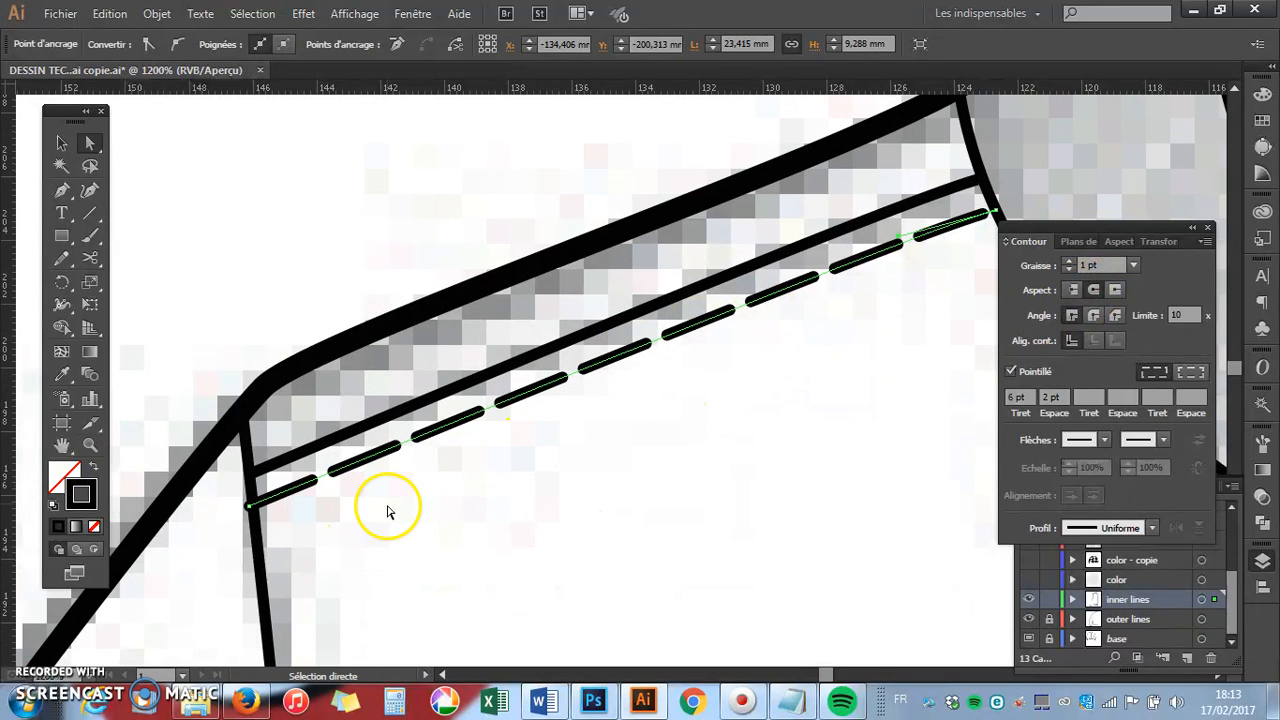
click(311, 515)
drag(251, 507, 256, 508)
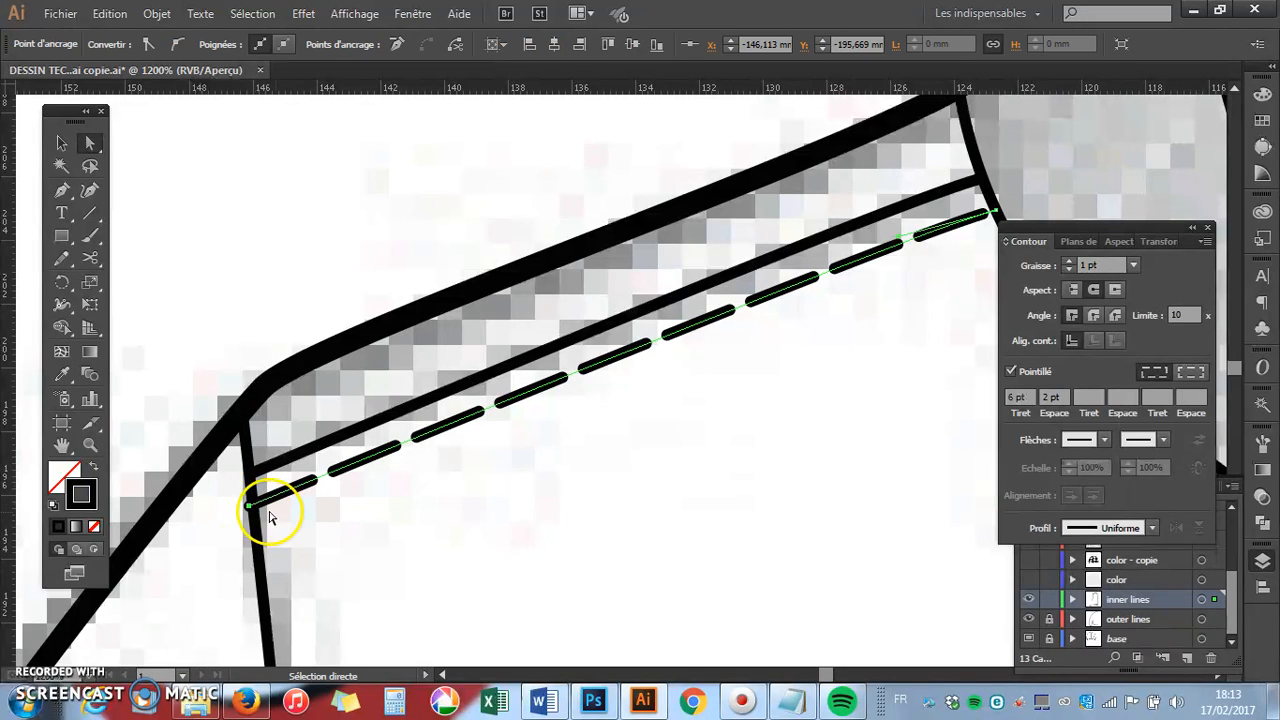
click(309, 528)
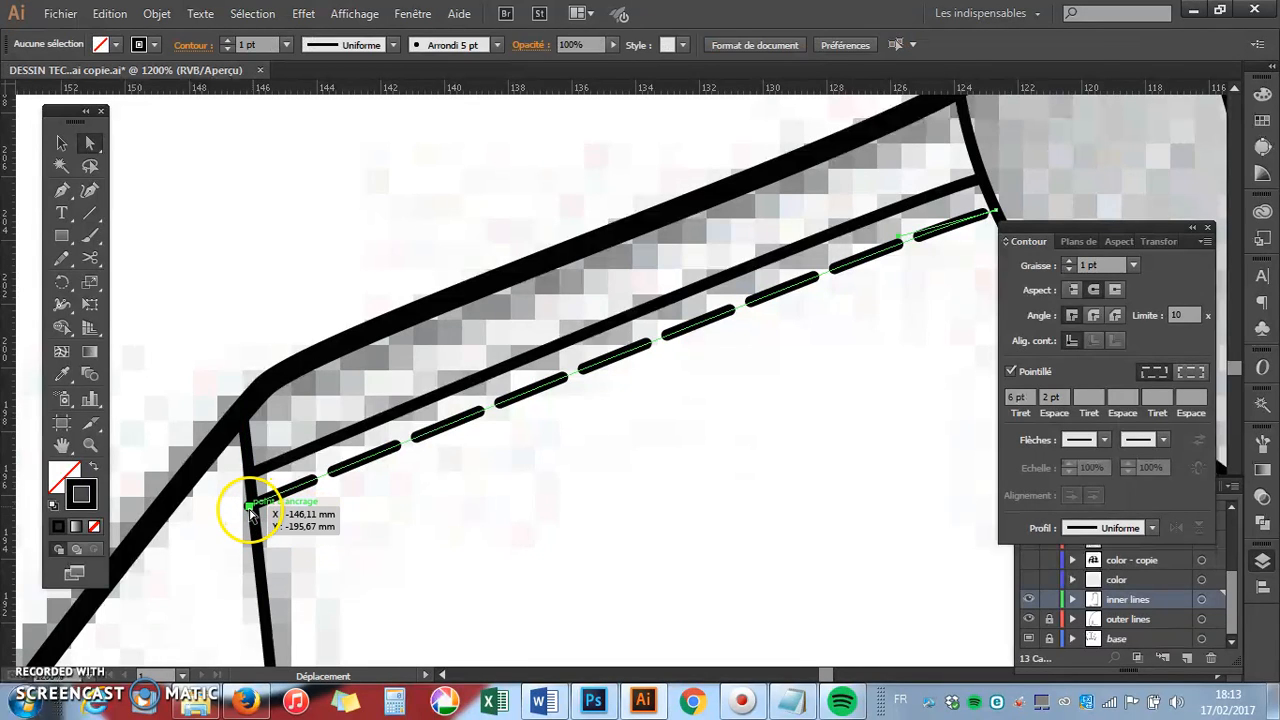
click(250, 510)
drag(224, 497, 252, 512)
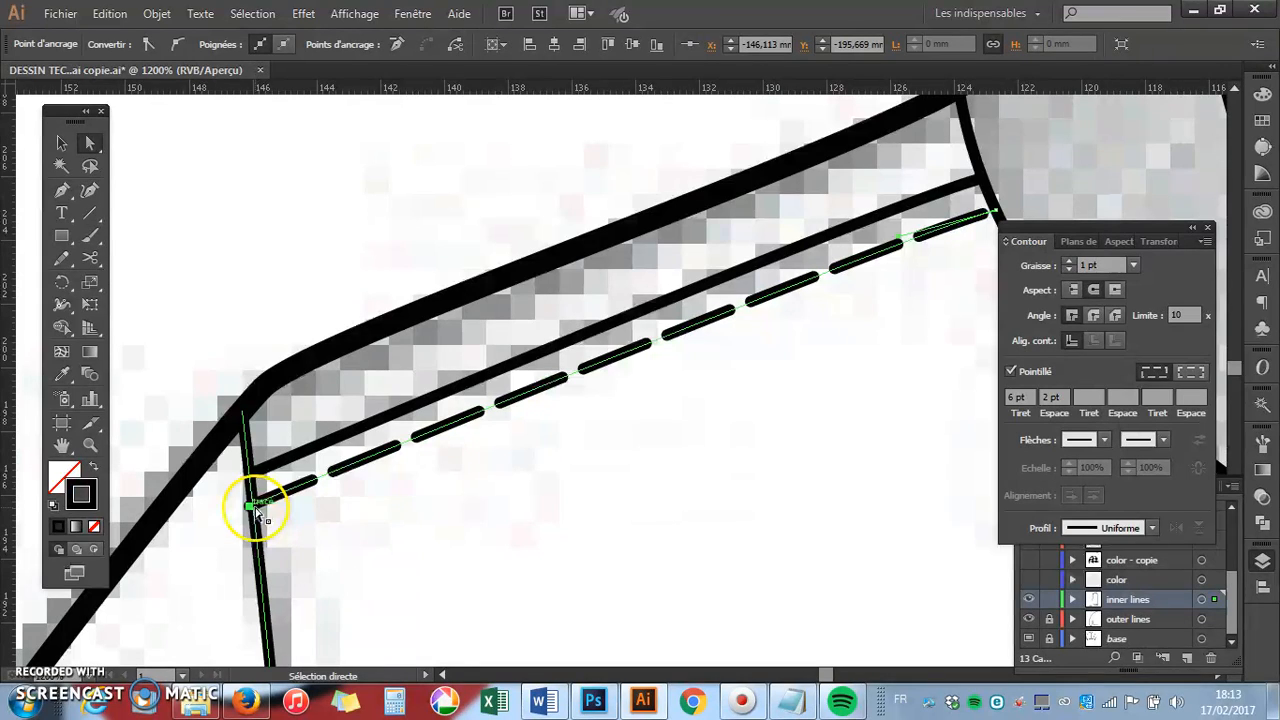
click(243, 557)
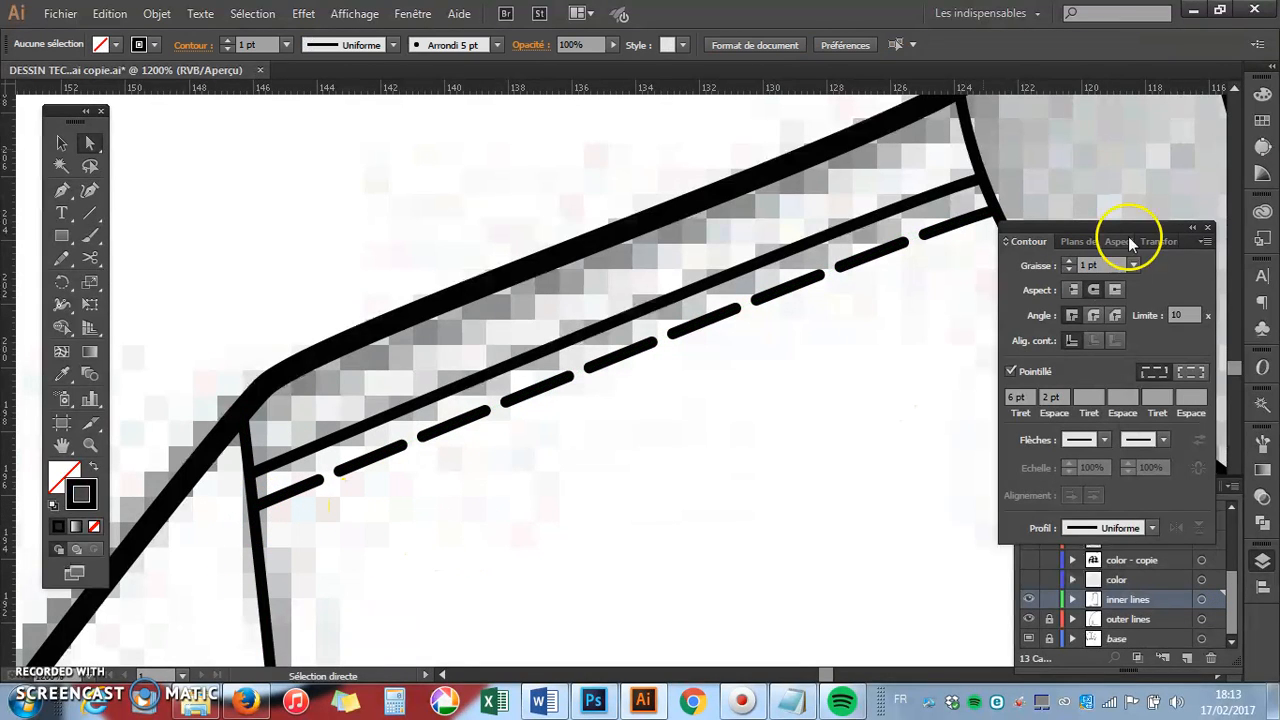
- Select the vertical centre-front line on the left half of the jacket
key(z)
alt+click(684, 374)
alt+click(729, 409)
alt+click(737, 414)
alt+click(742, 413)
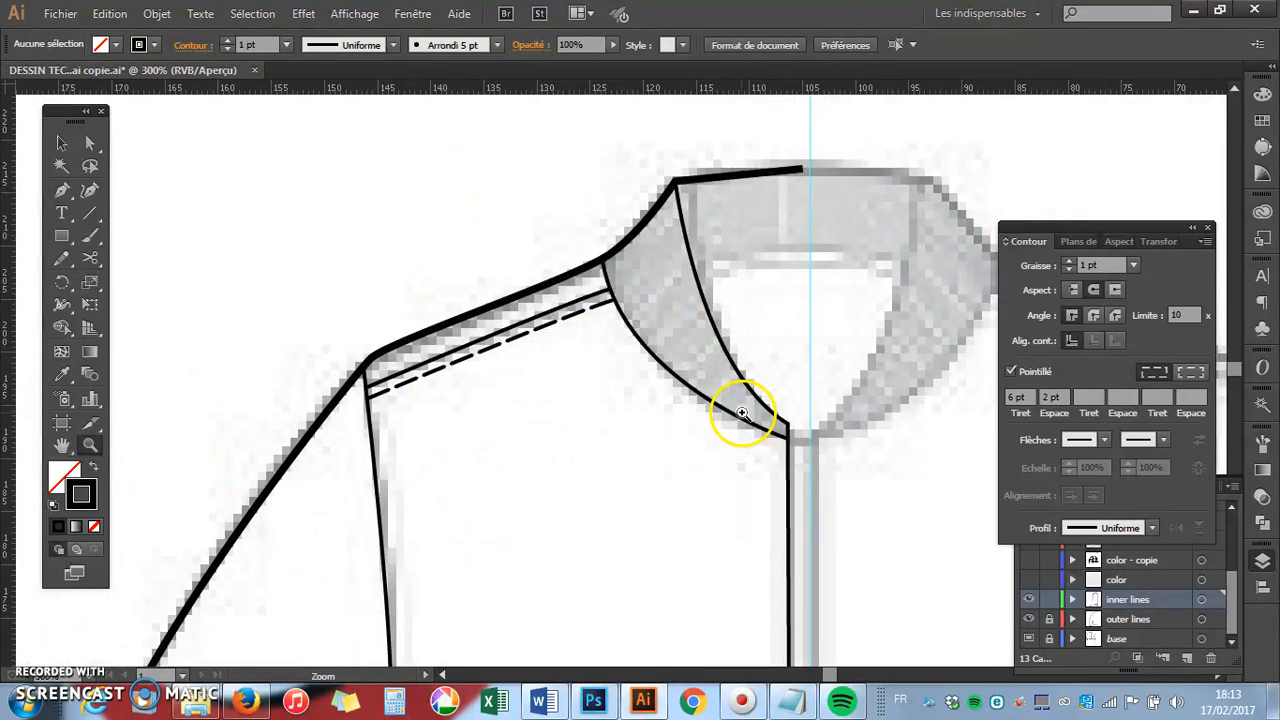
key(alt)
key(a)
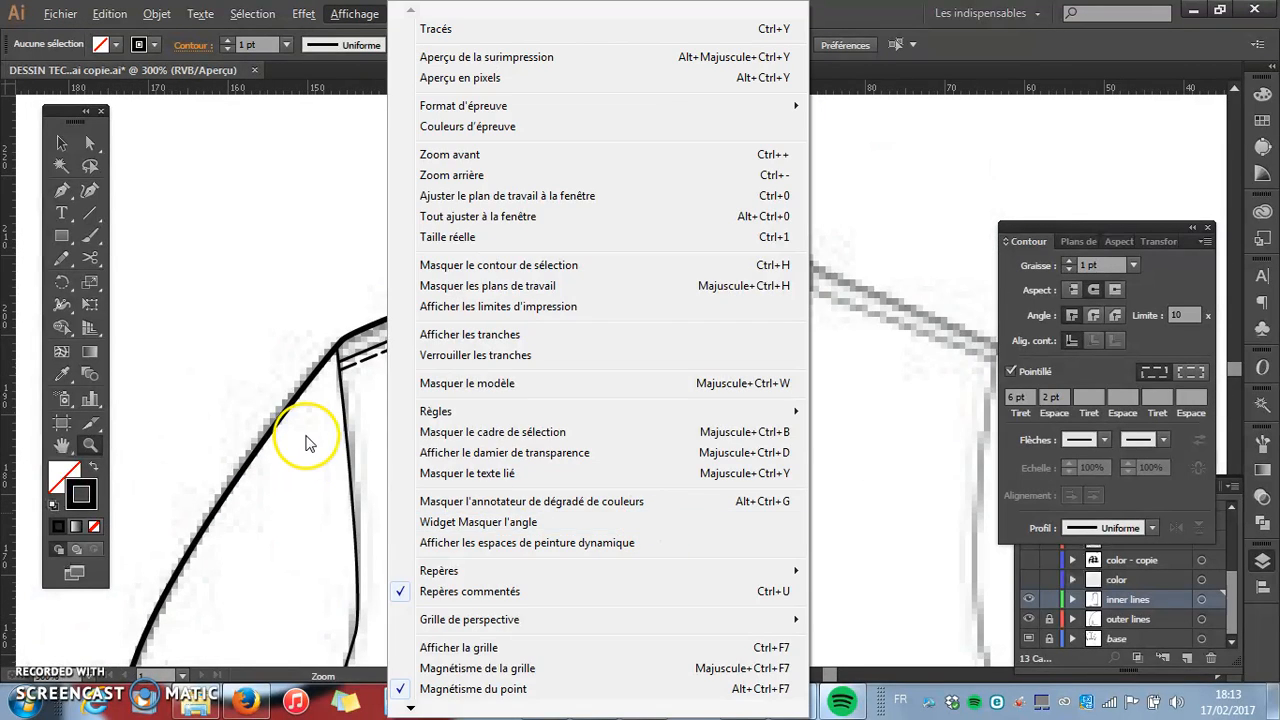
key(Escape)
key(a)
key(ctrl+plus)
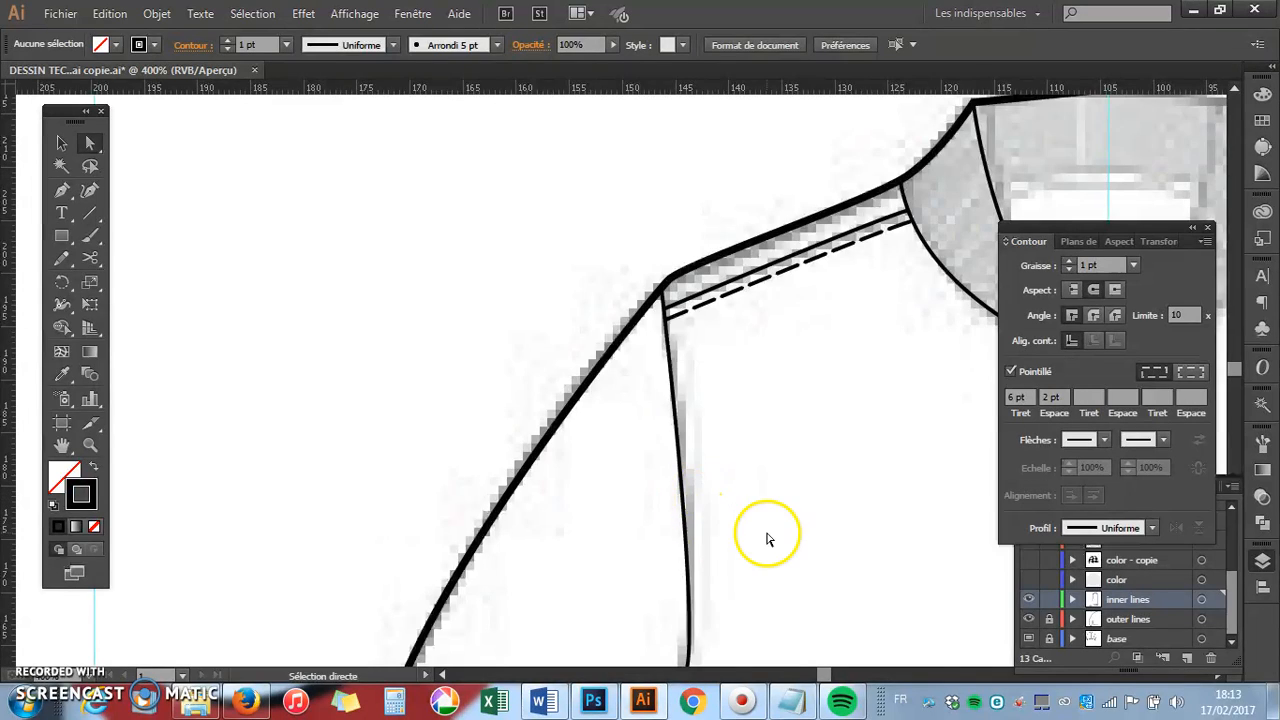
drag(767, 534, 583, 331)
drag(716, 500, 641, 403)
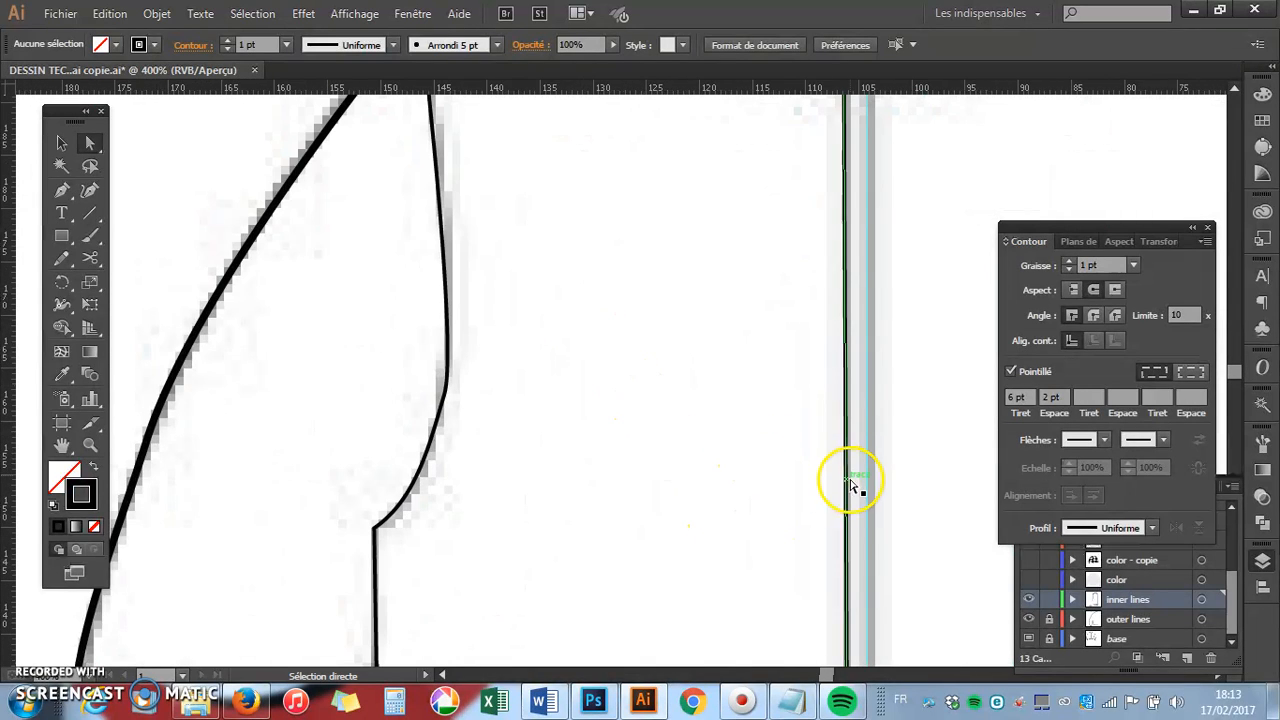
click(850, 530)
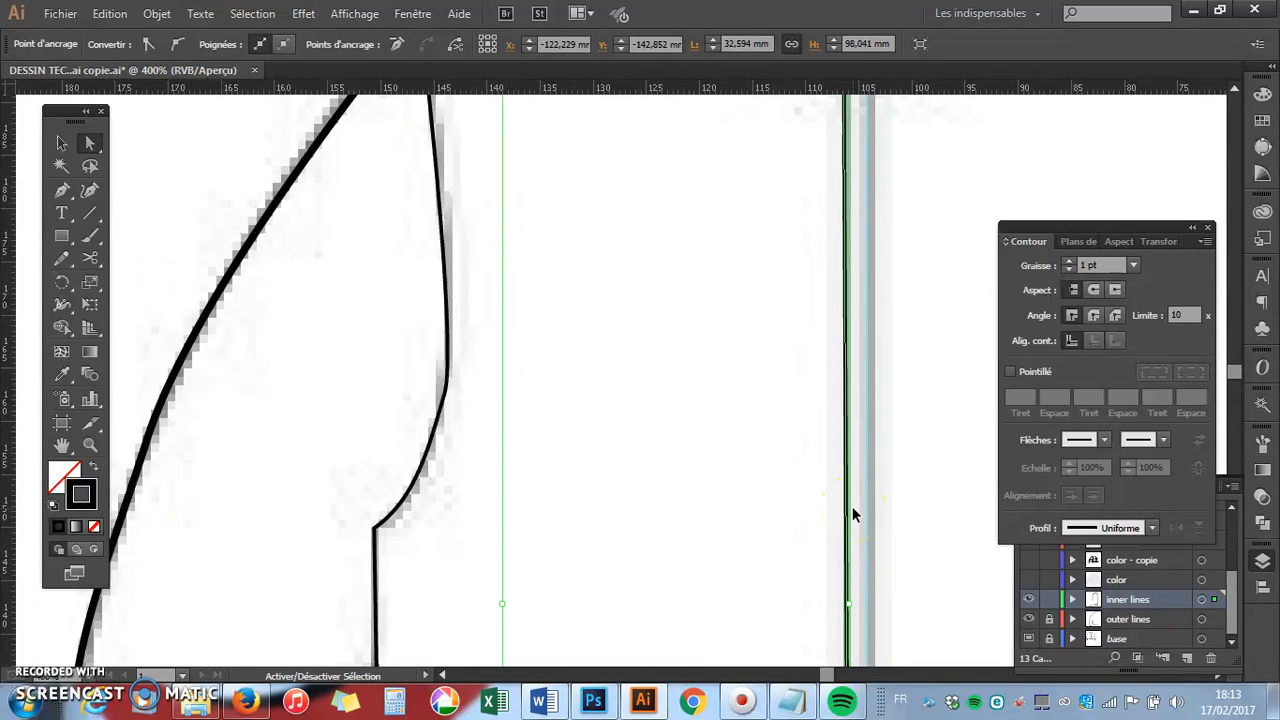
- Switch to Notepad, replace the note with "cmd +shift v", and minimize the window
click(793, 702)
key(BackSpace)
text(cm)
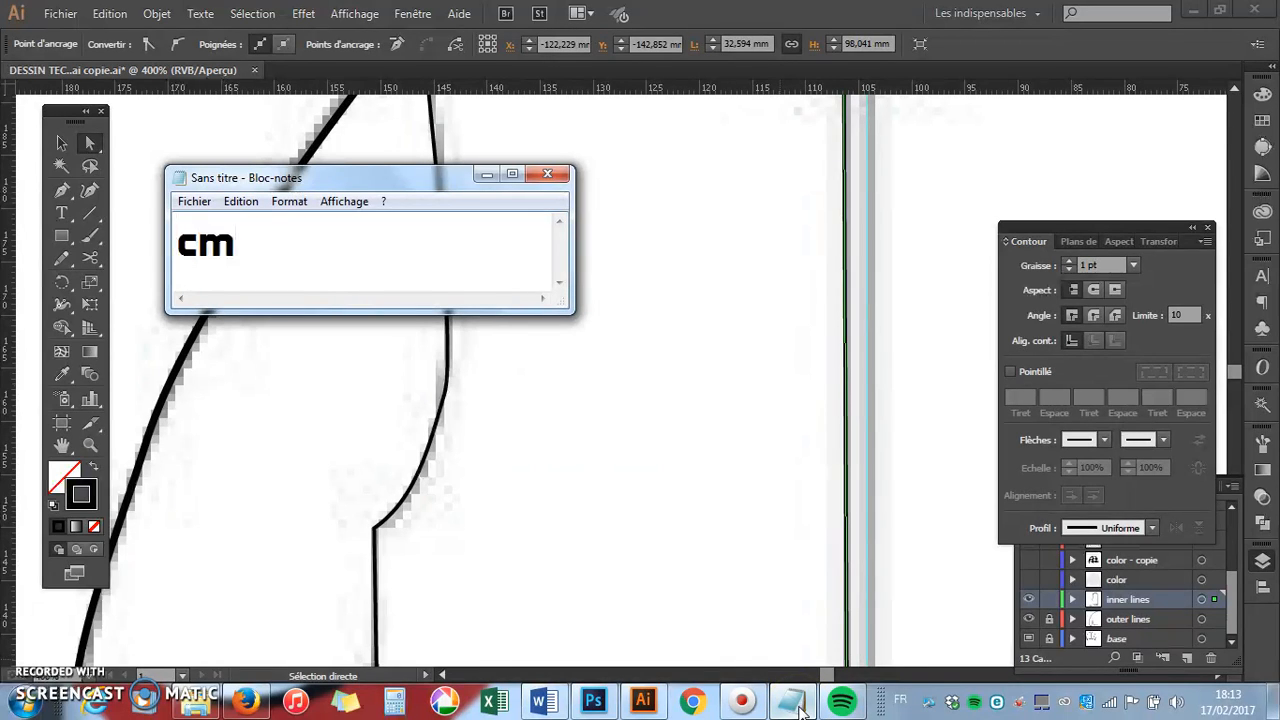
text(d +shift v)
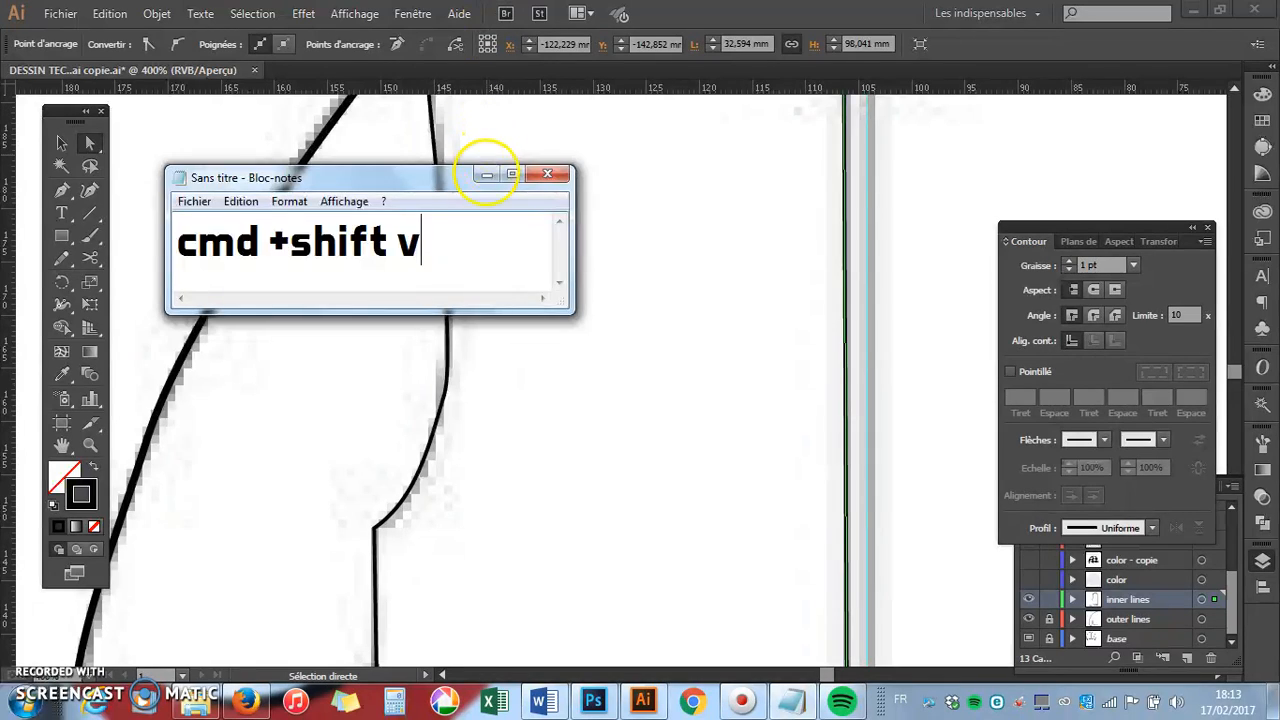
click(487, 174)
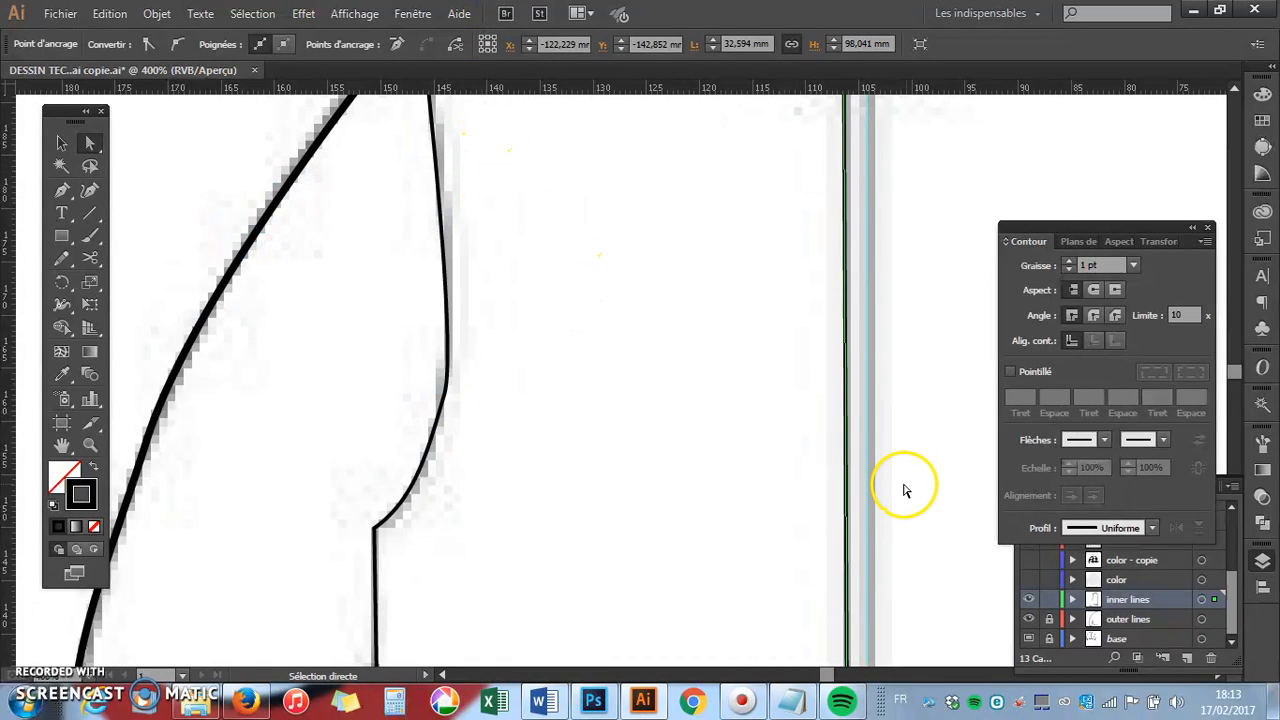
- Paste a copy of the centre-front line in place and nudge it slightly toward the armhole, parallel to the original
key(ctrl+shift+v)
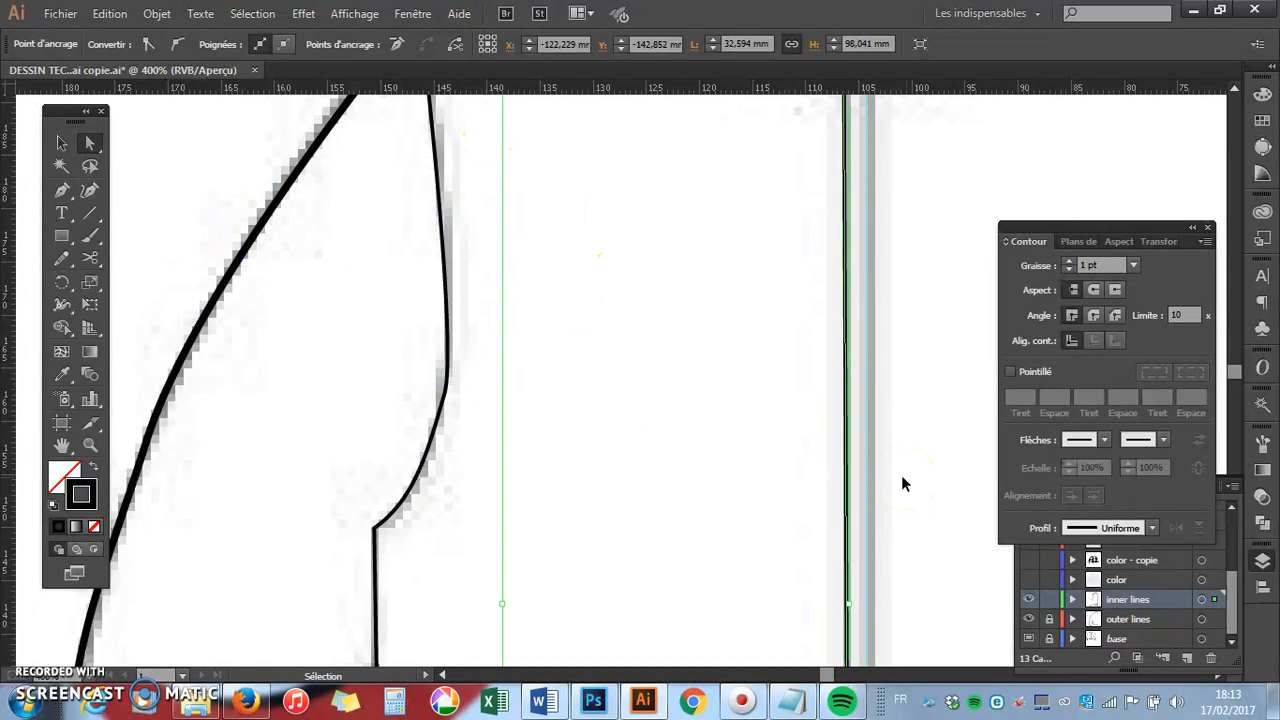
key(ctrl+z)
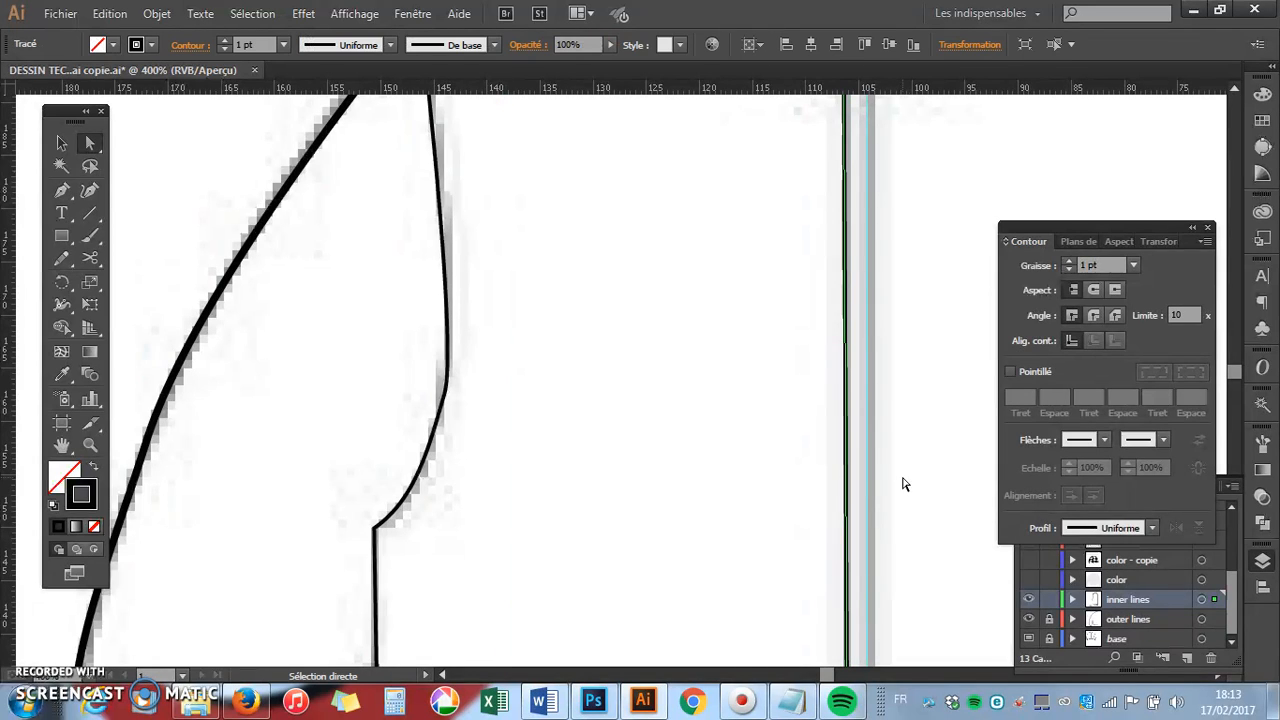
key(Left)
key(Left)
key(Left)
key(Left)
key(Left)
key(Left)
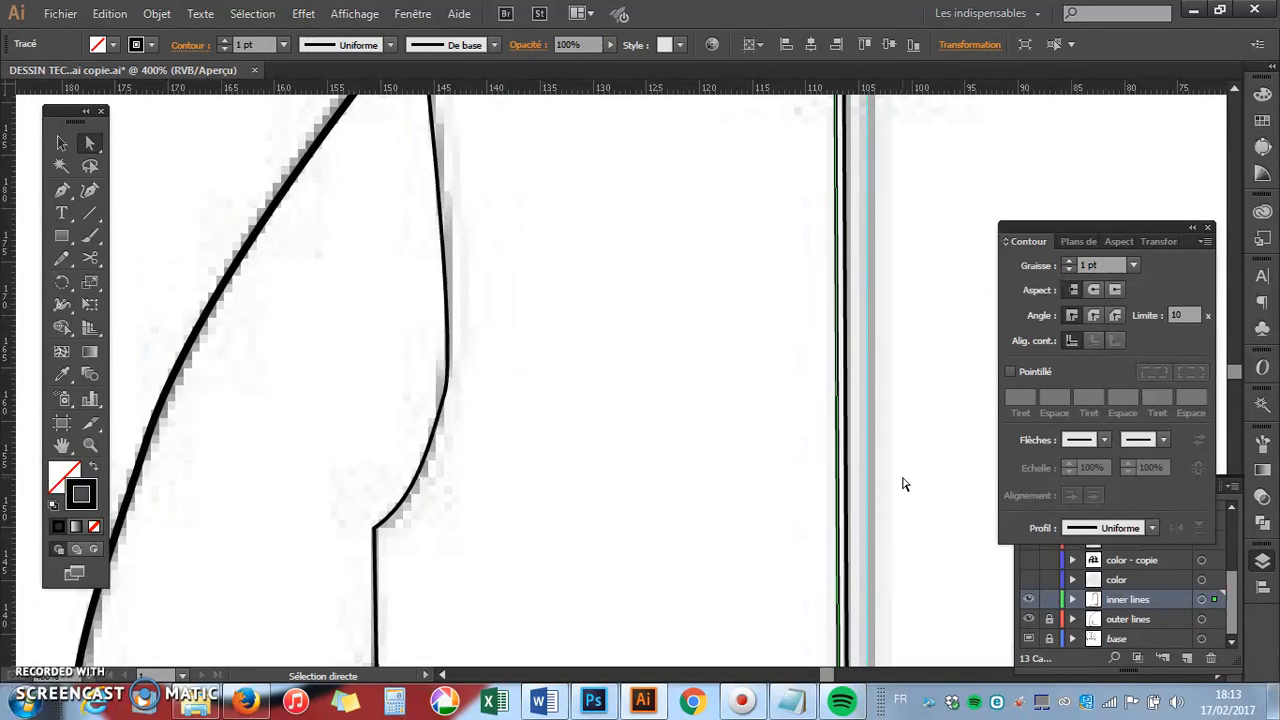
key(Left)
key(Left)
key(Left)
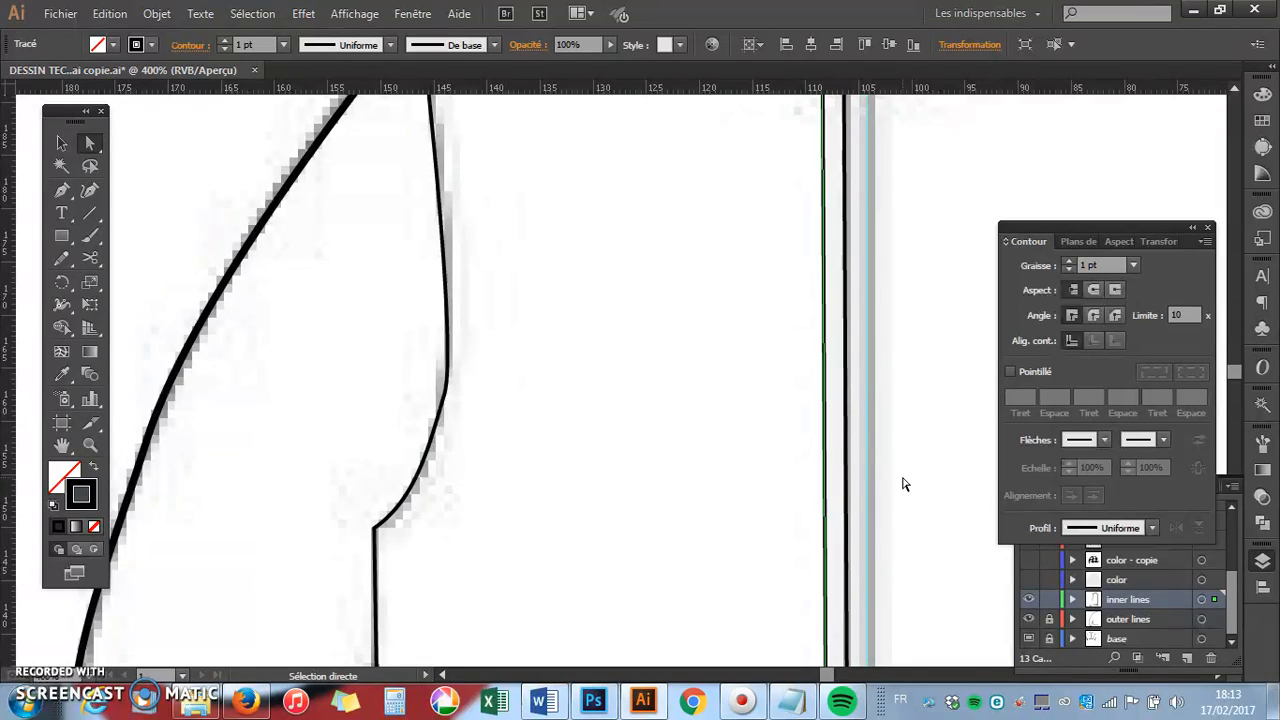
key(Right)
key(Right)
key(Right)
key(Right)
key(Right)
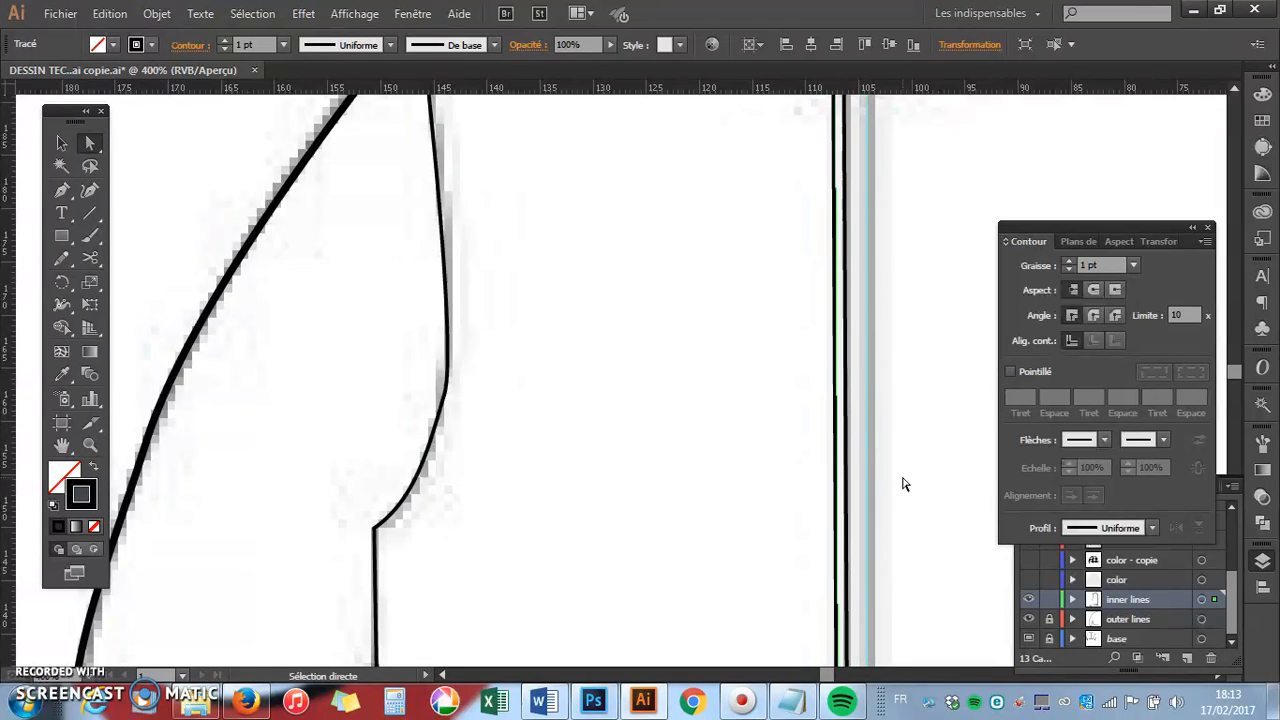
scroll(574, 362, up, 3)
scroll(575, 366, down, 3)
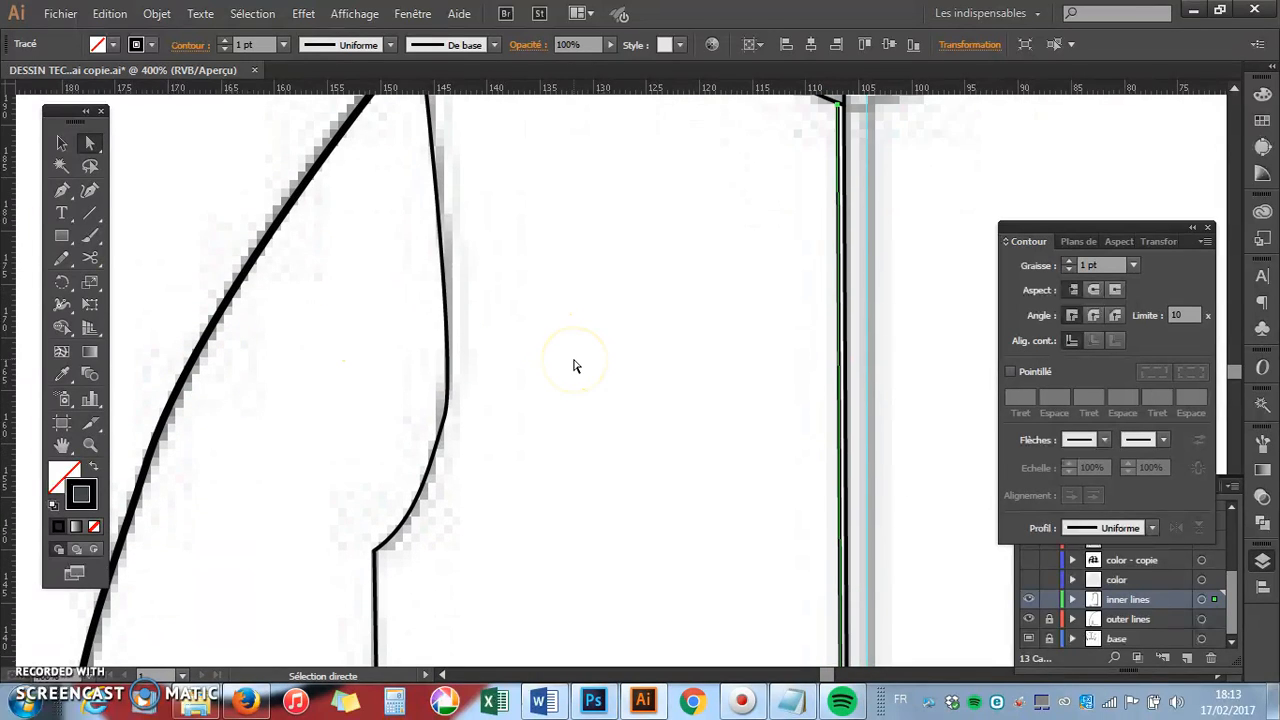
key(Left)
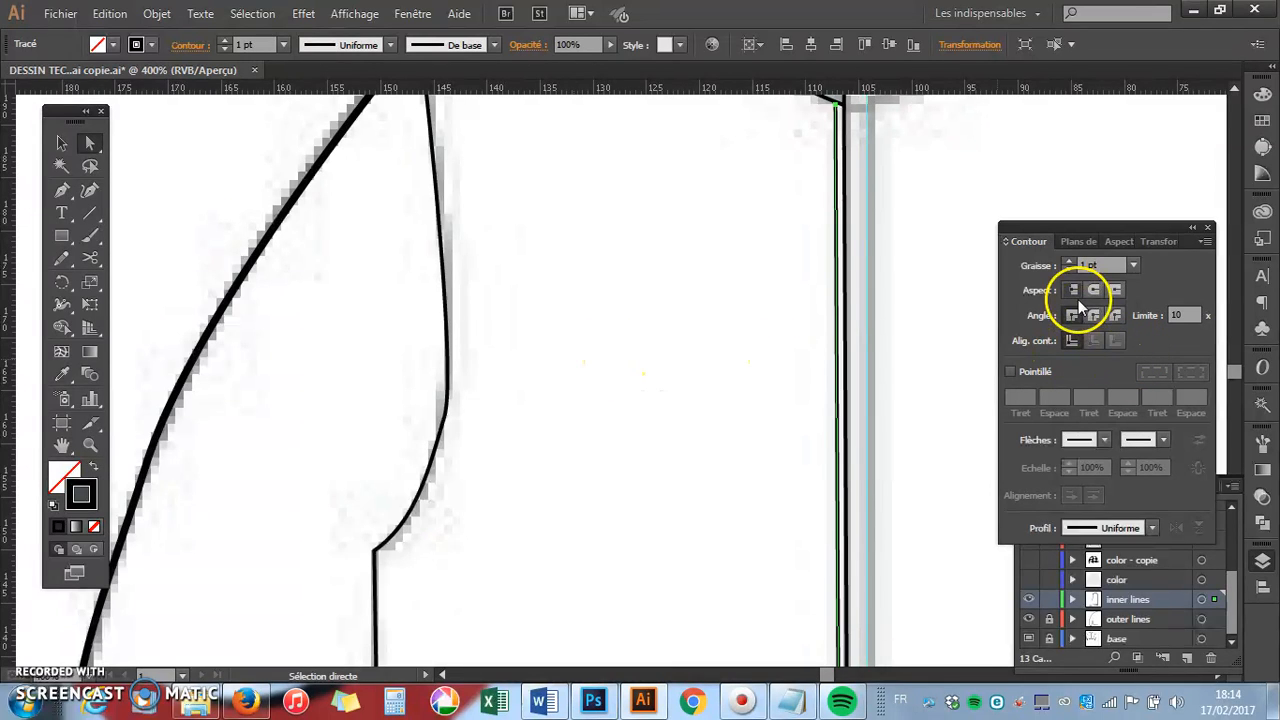
- Activate the Eyedropper tool while keeping the copied centre-front line selected
scroll(988, 316, up, 3)
scroll(991, 322, up, 1)
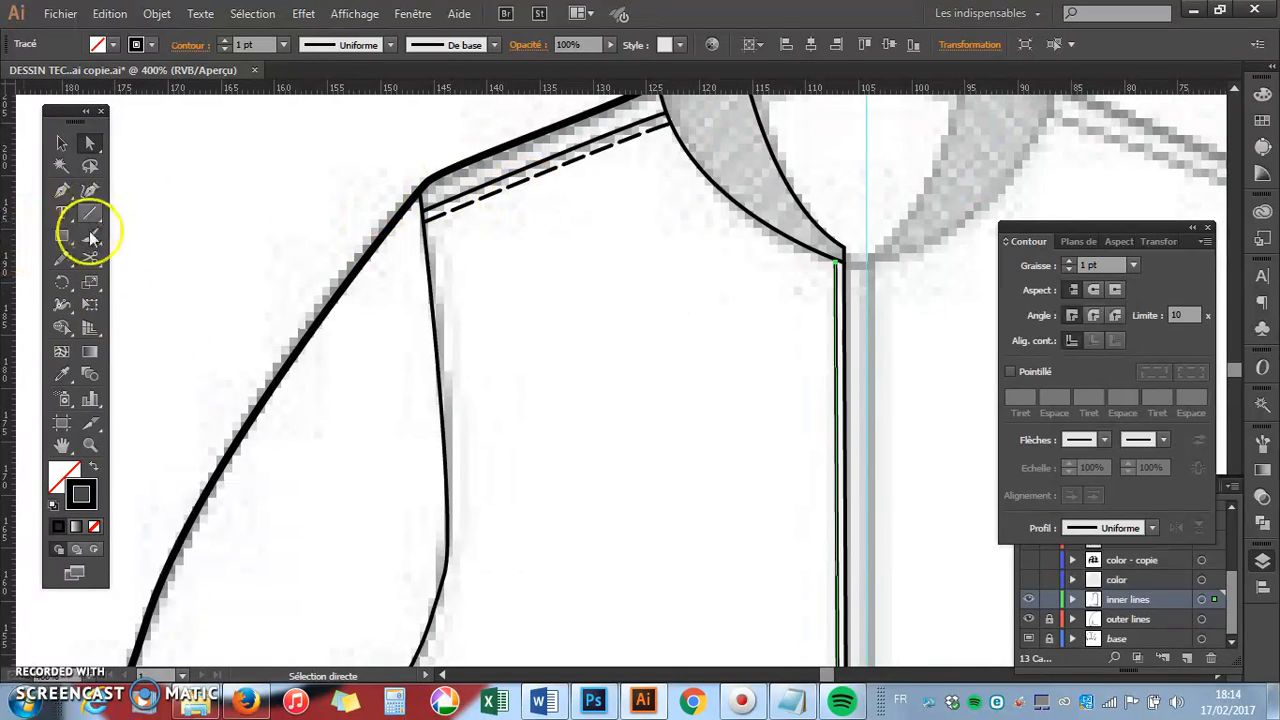
click(54, 380)
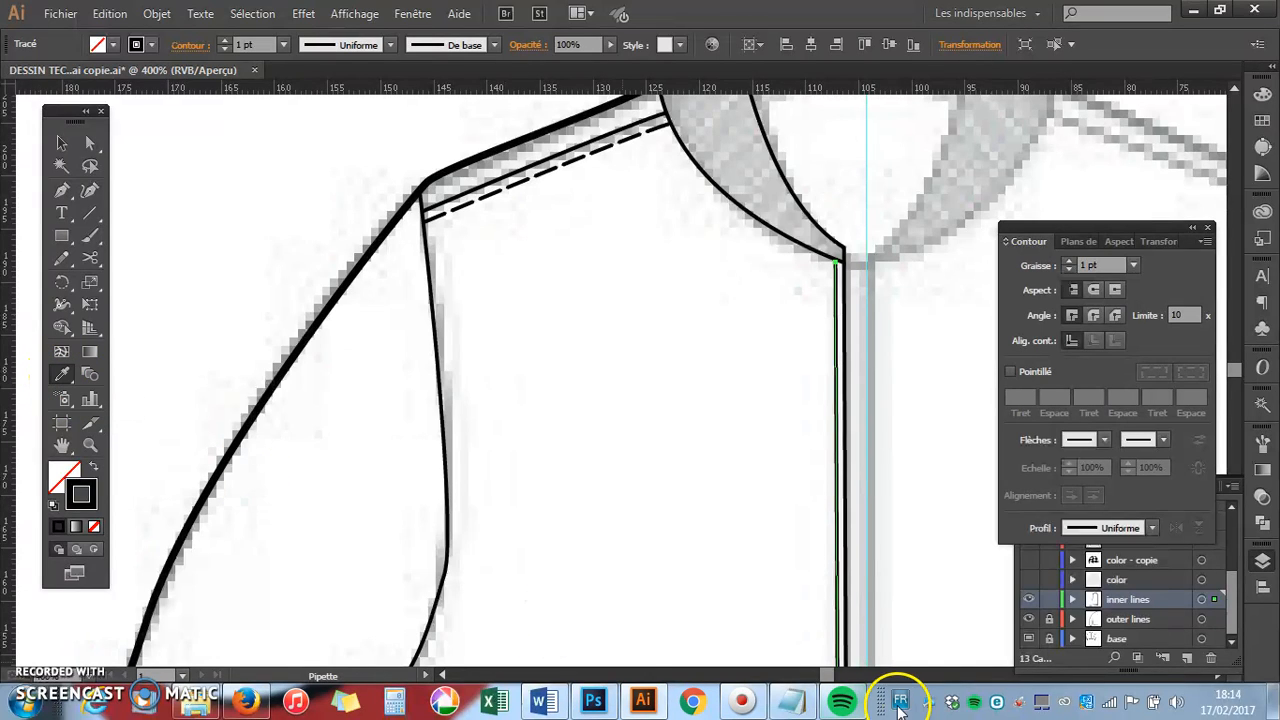
- Switch to Notepad, replace the note with "i", and minimize the window
click(793, 703)
key(BackSpace)
key(BackSpace)
key(BackSpace)
key(BackSpace)
key(BackSpace)
key(BackSpace)
key(BackSpace)
key(BackSpace)
key(BackSpace)
key(BackSpace)
key(BackSpace)
key(BackSpace)
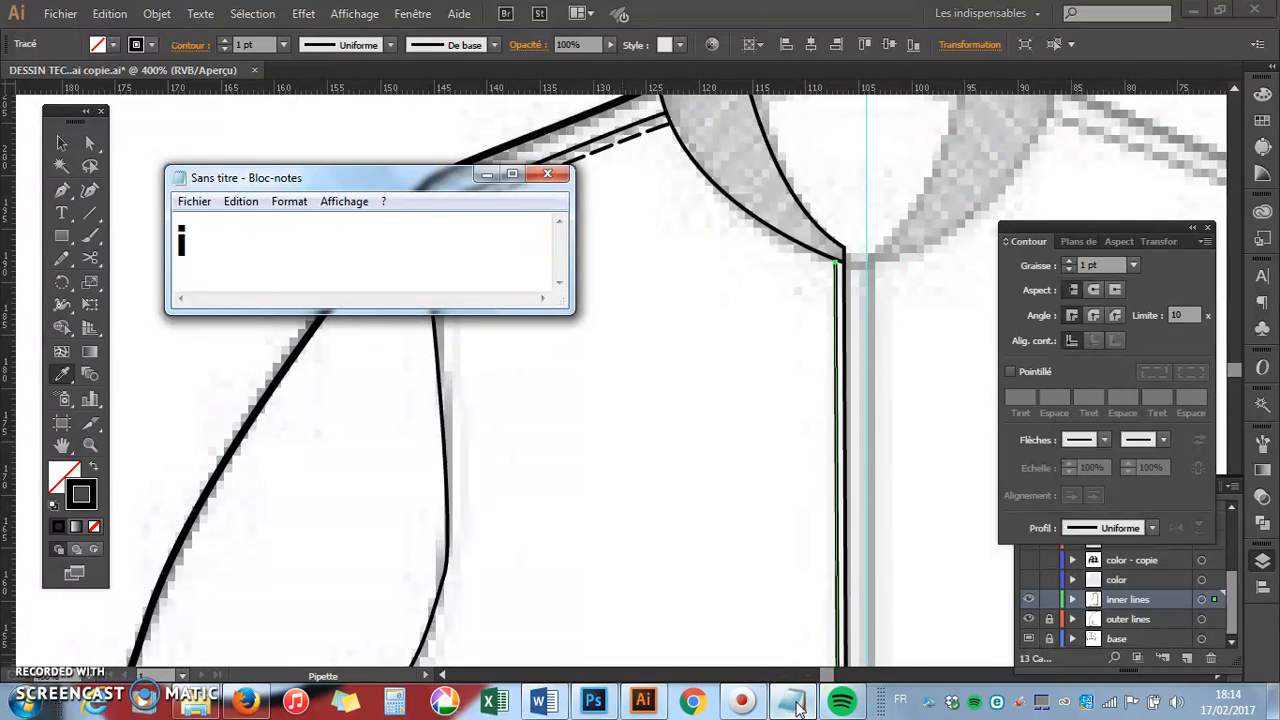
click(487, 175)
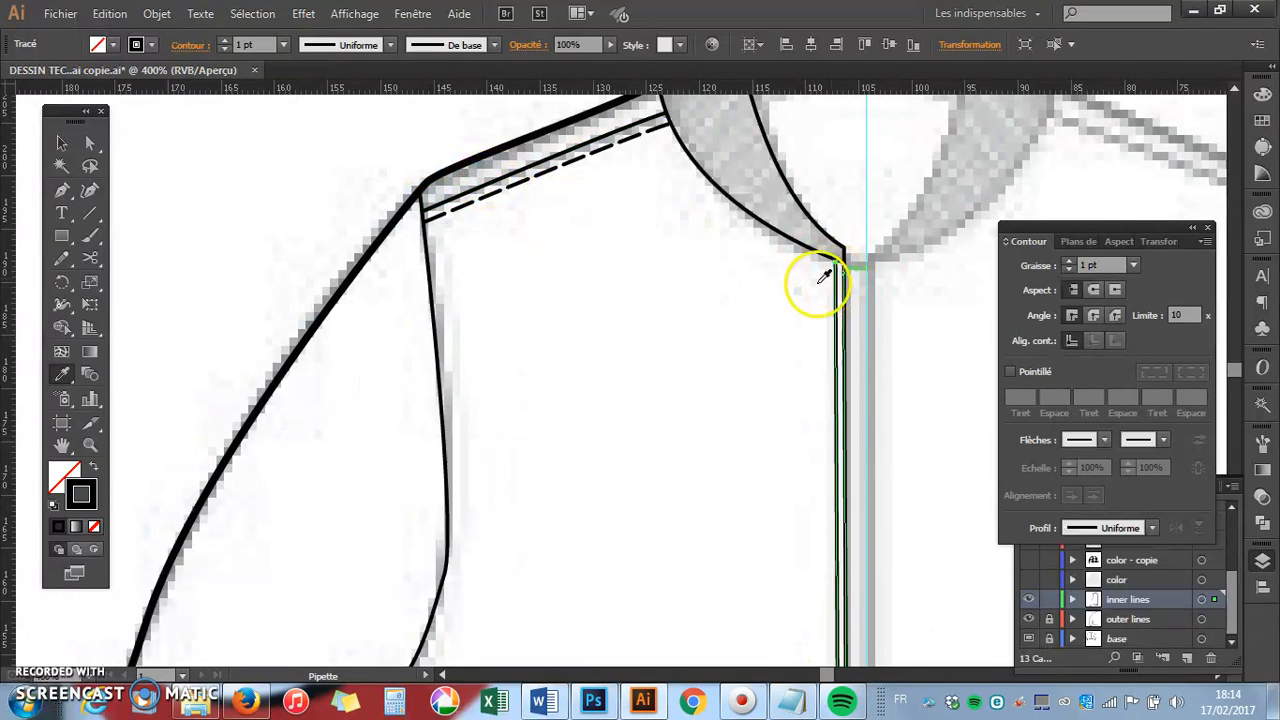
- Apply the shoulder stitching's dashed style to the copied centre-front line by sampling it with the Eyedropper, and deselect the line
click(574, 157)
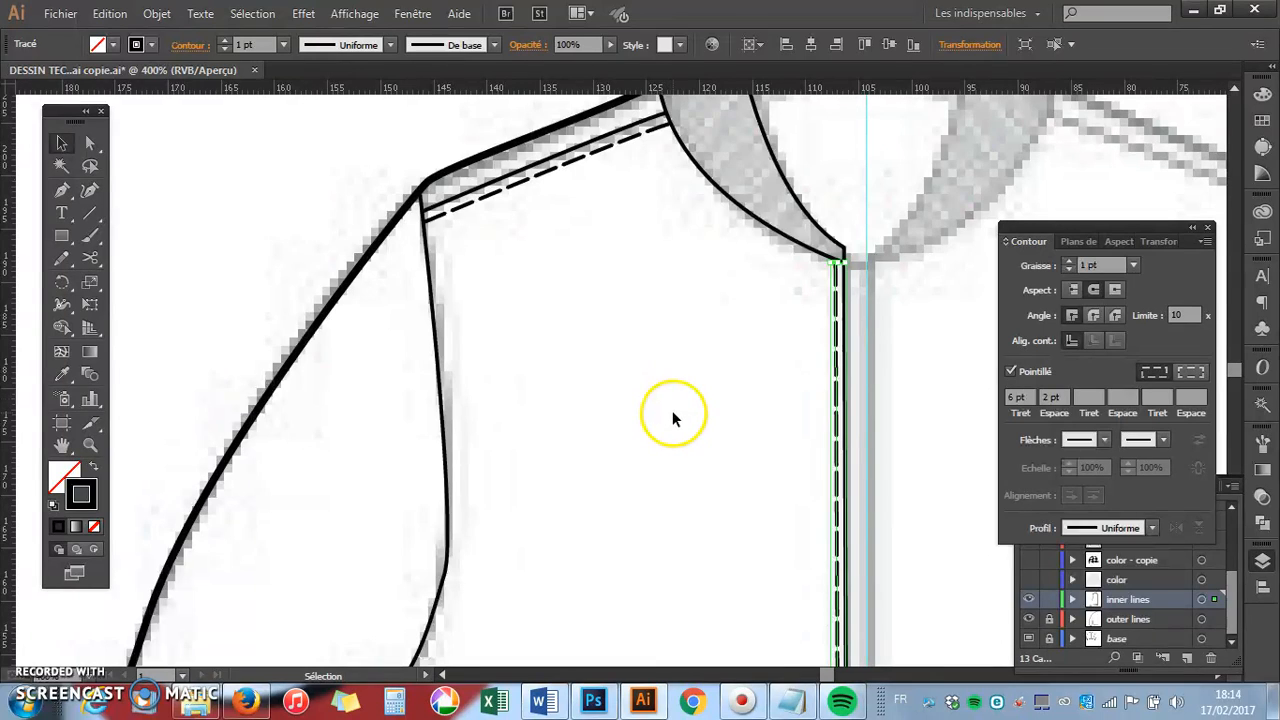
click(737, 500)
key(z)
alt+click(611, 463)
alt+click(642, 434)
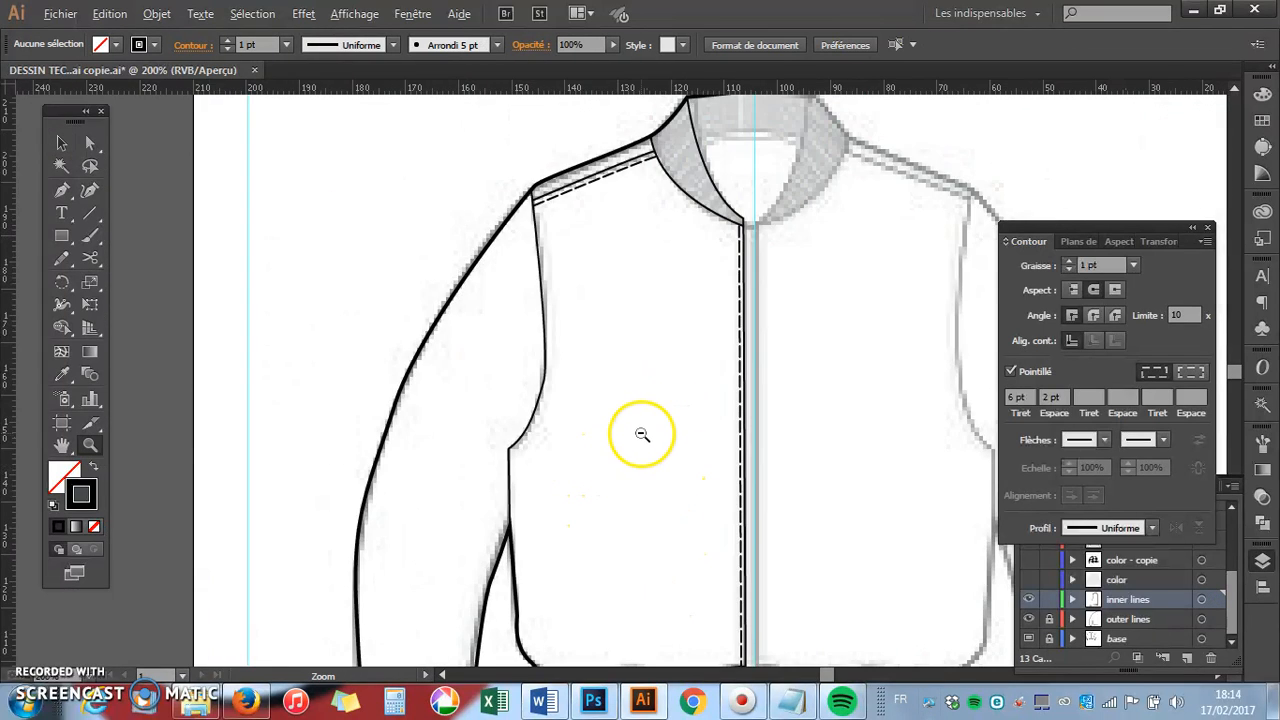
- Lock the "inner lines" layer
alt+click(636, 434)
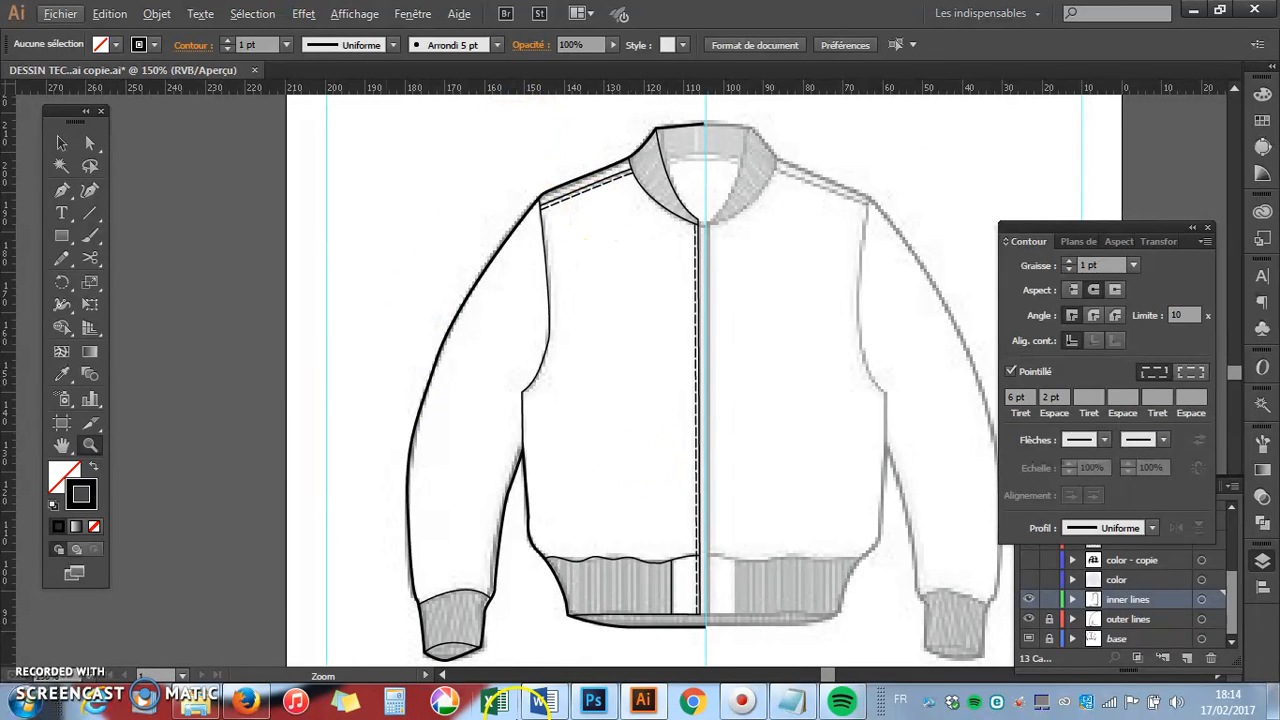
scroll(591, 340, up, 2)
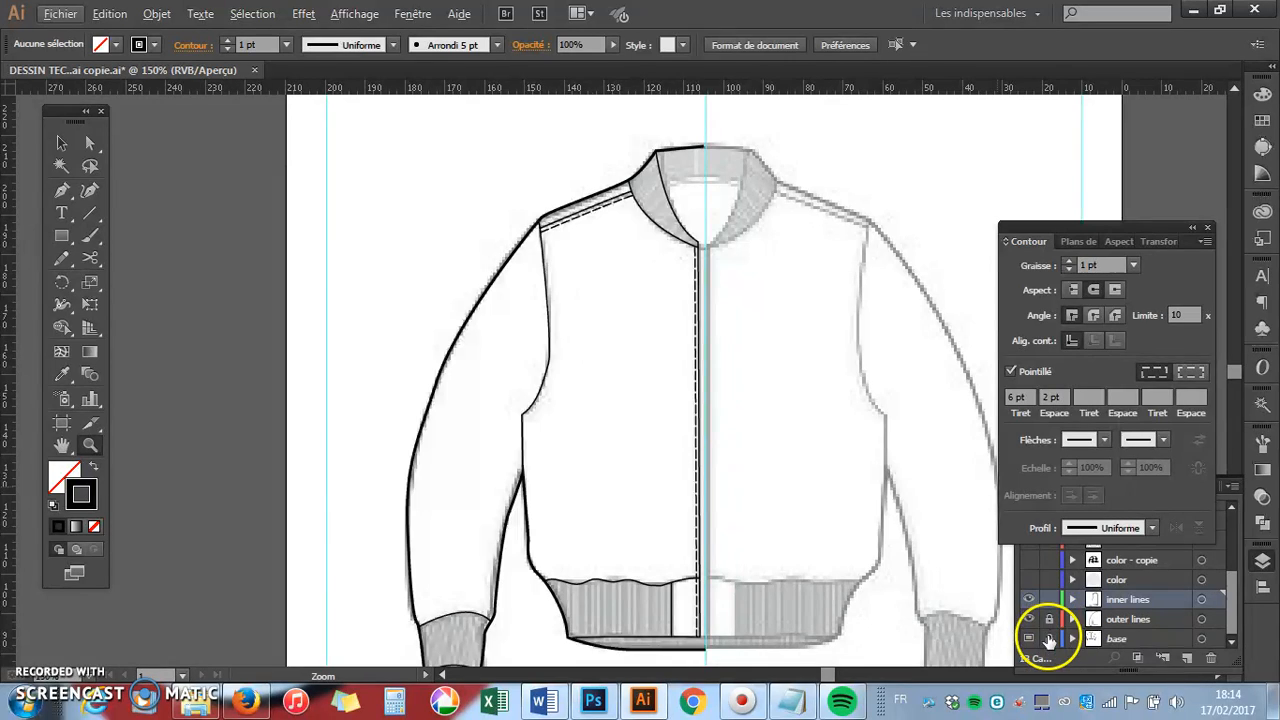
click(1050, 612)
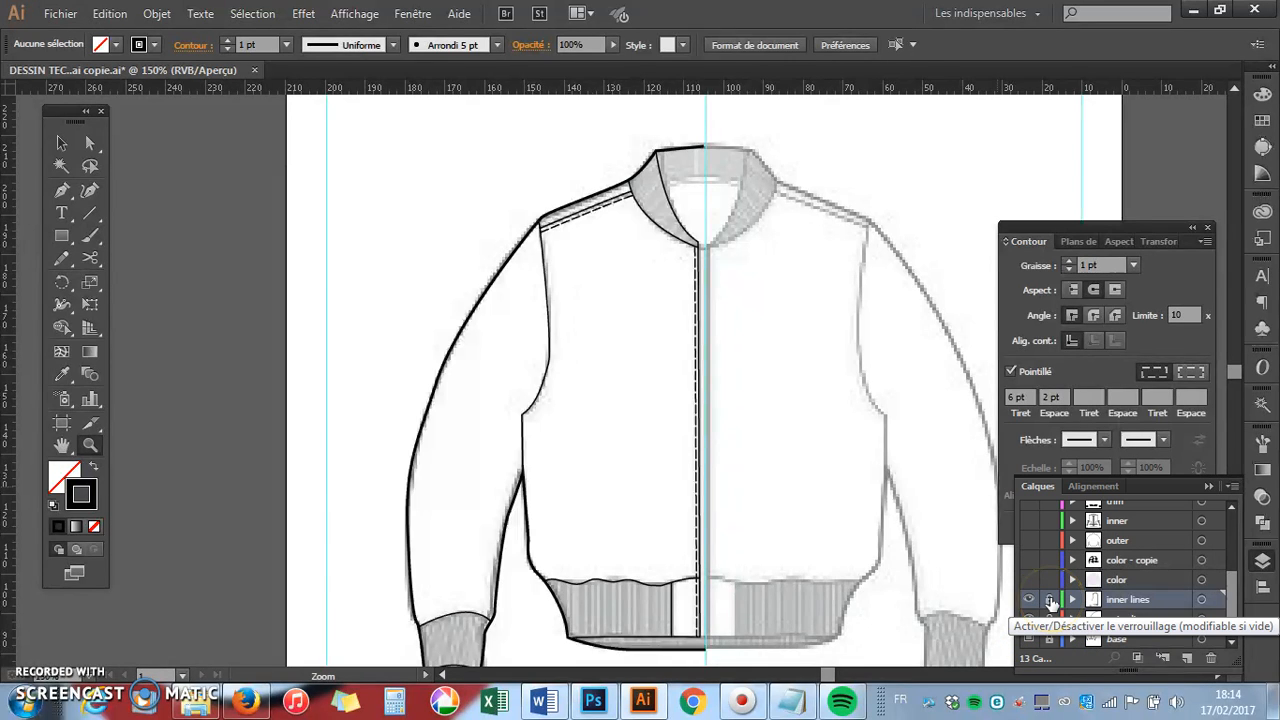
scroll(806, 477, down, 2)
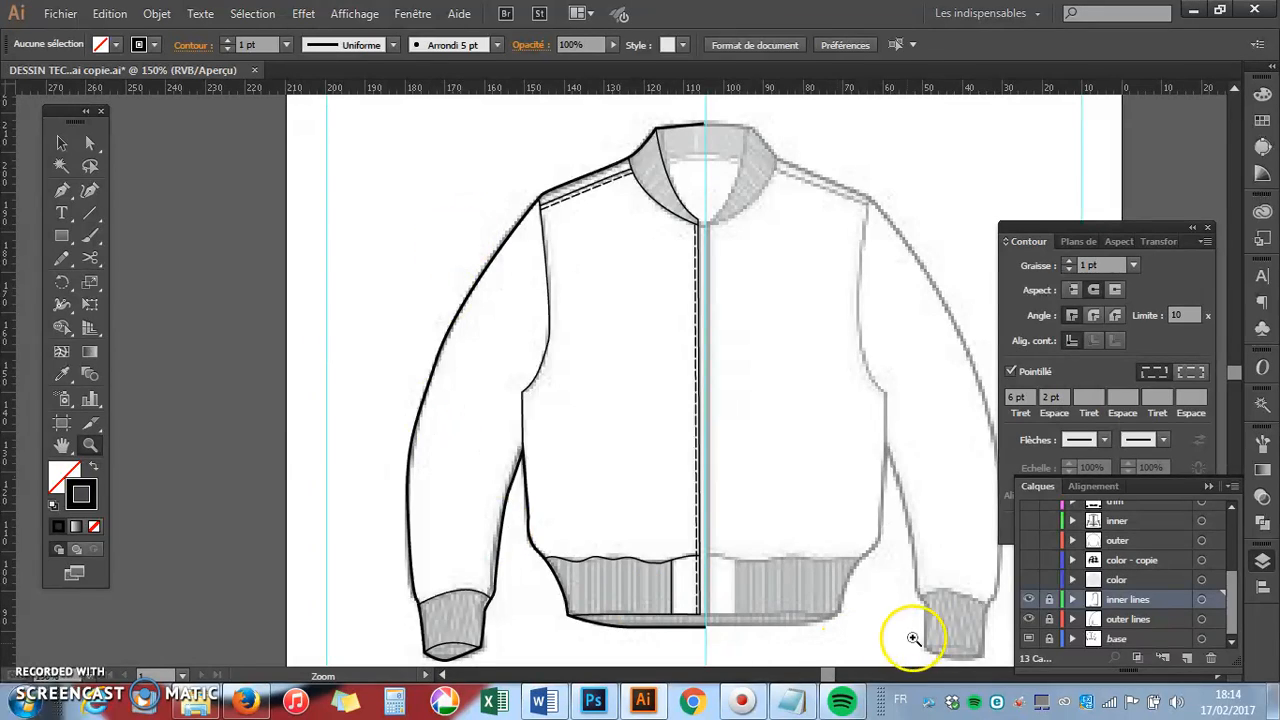
- Unlock the "inner lines" and "outer lines" layers, and select both layers together with all of their artwork
click(1048, 602)
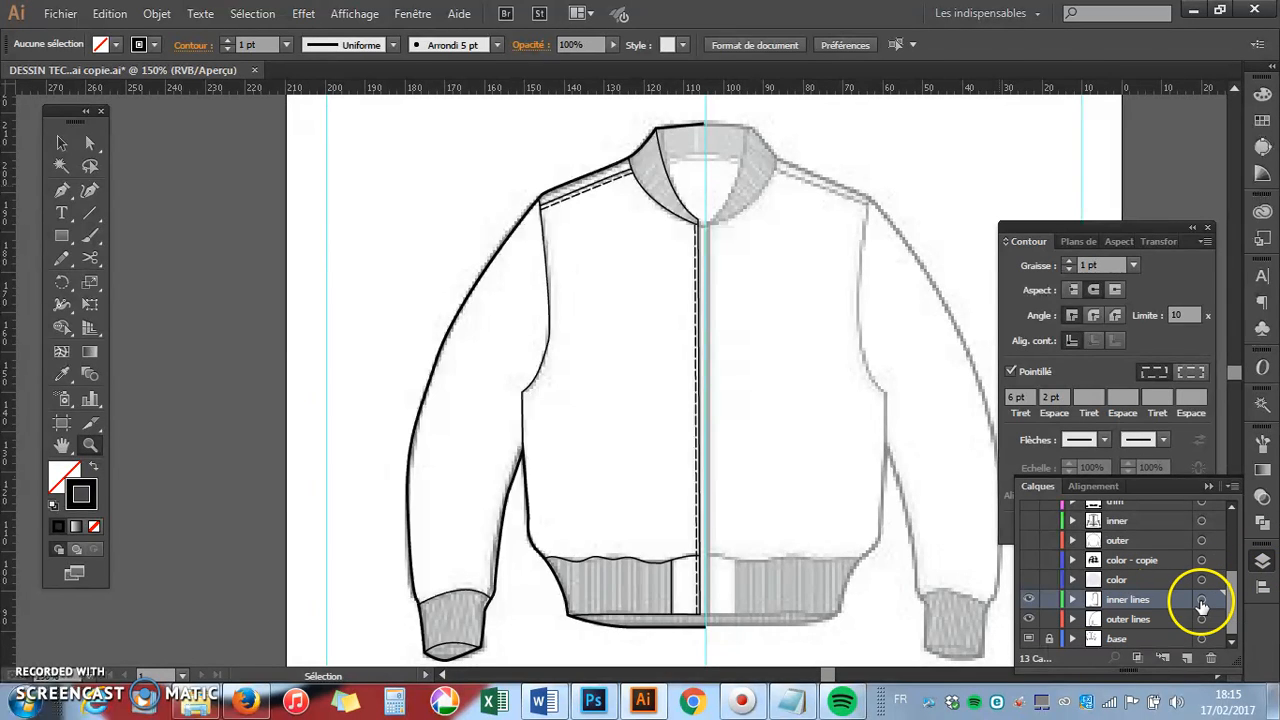
click(1201, 603)
key(ctrl+c)
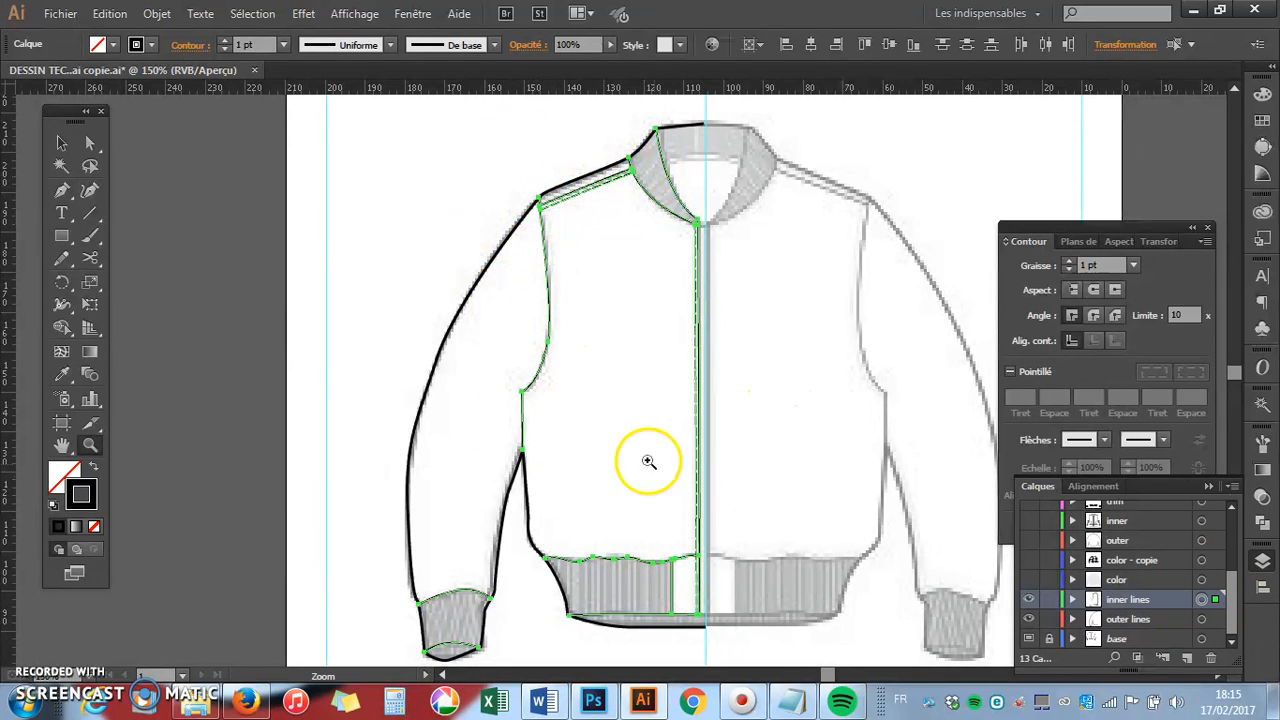
click(1202, 620)
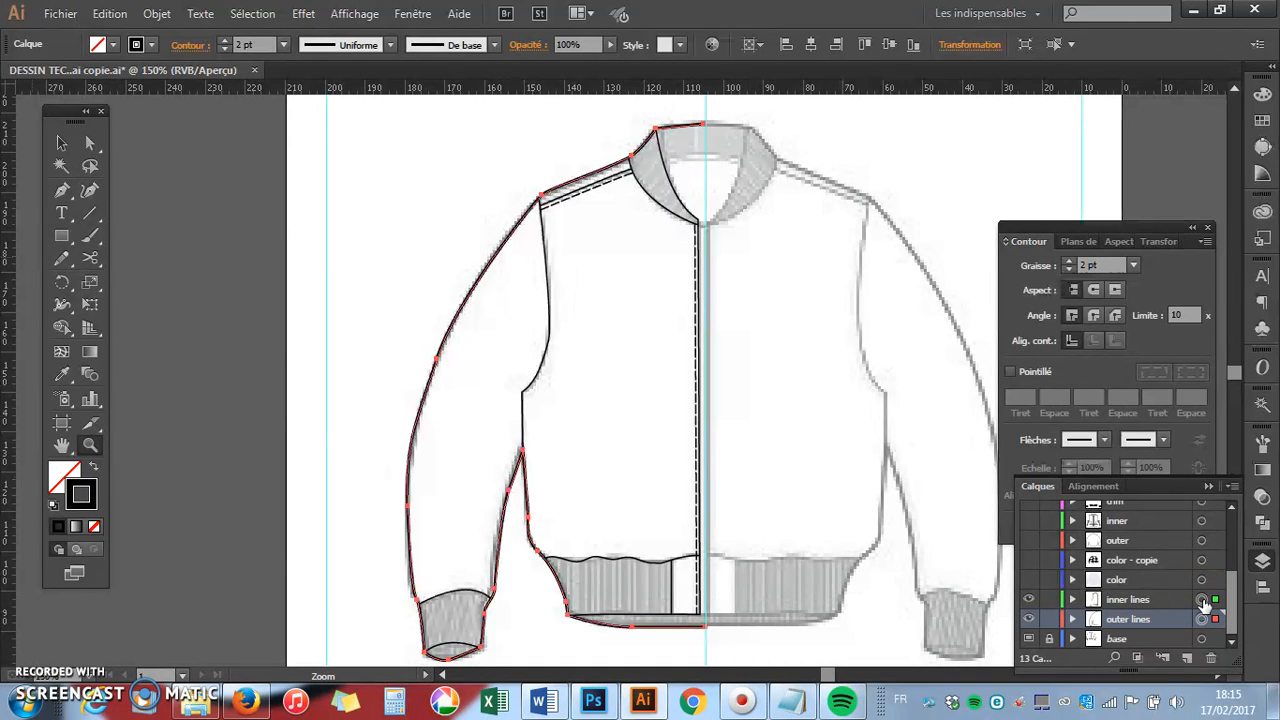
shift+click(1203, 605)
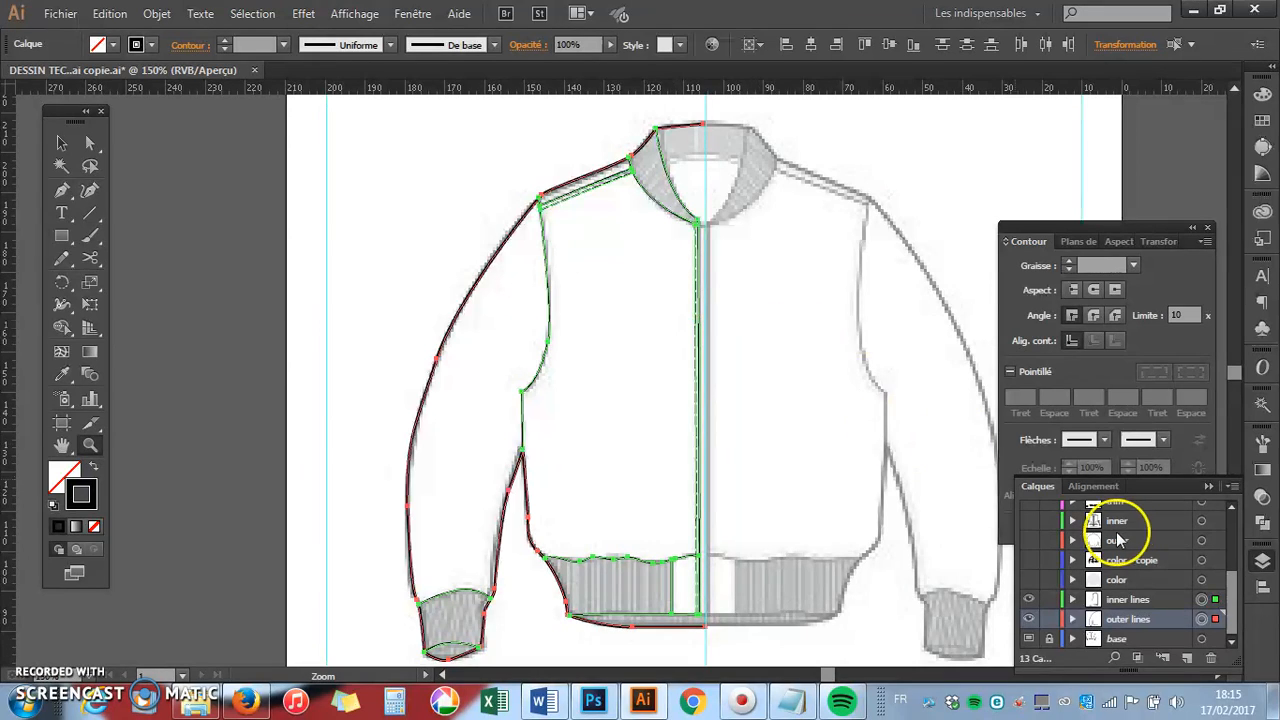
scroll(720, 340, down, 1)
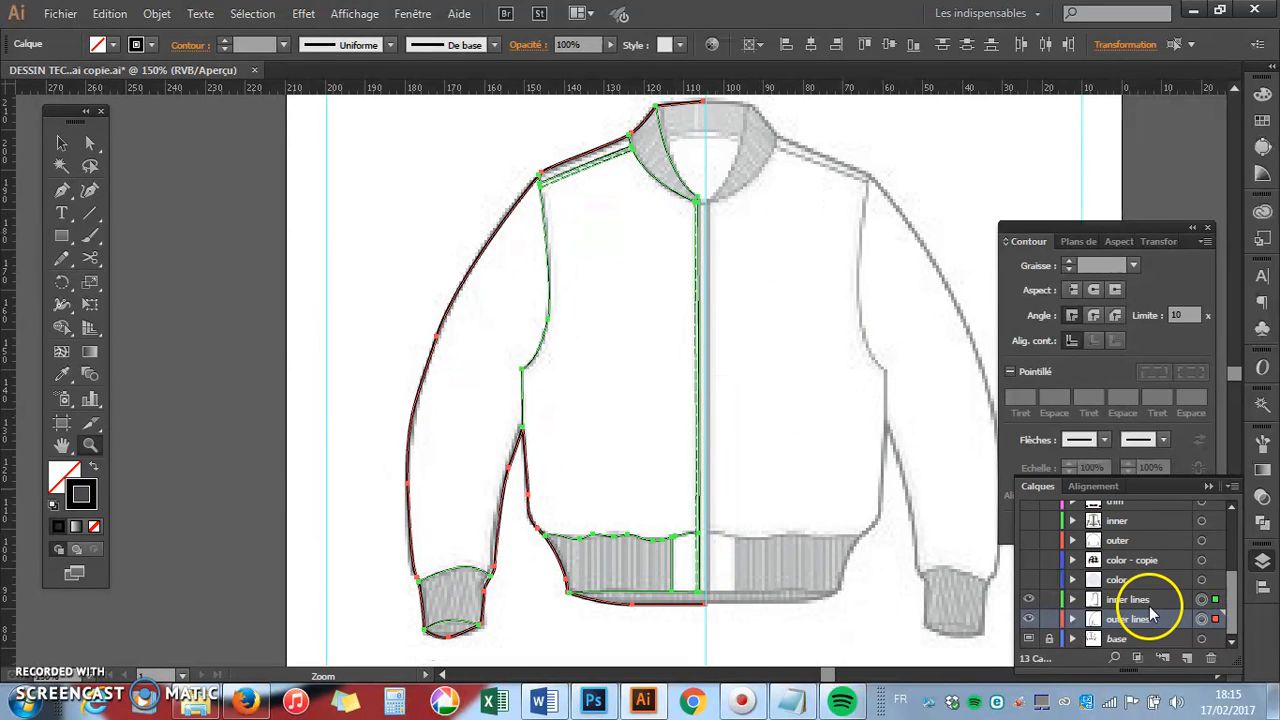
shift+click(1170, 599)
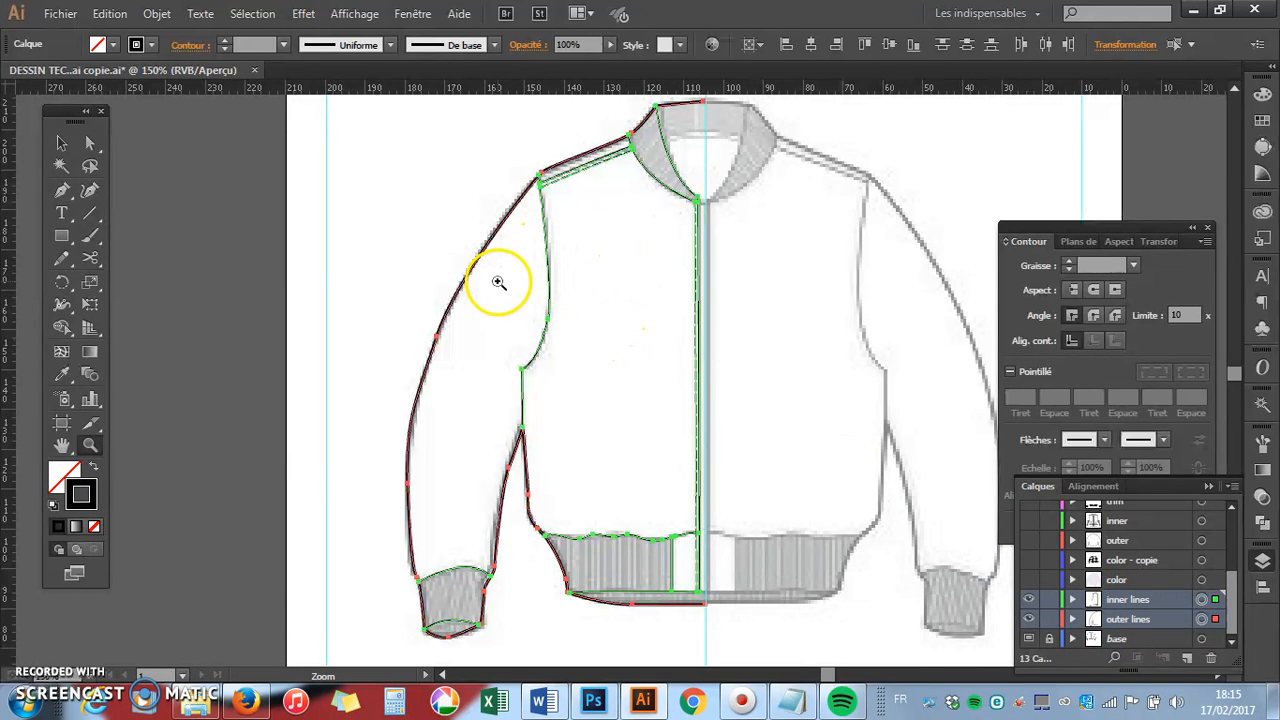
- Open the Reflect (Miroir) transformation settings for the selected left half of the jacket
right_click(534, 283)
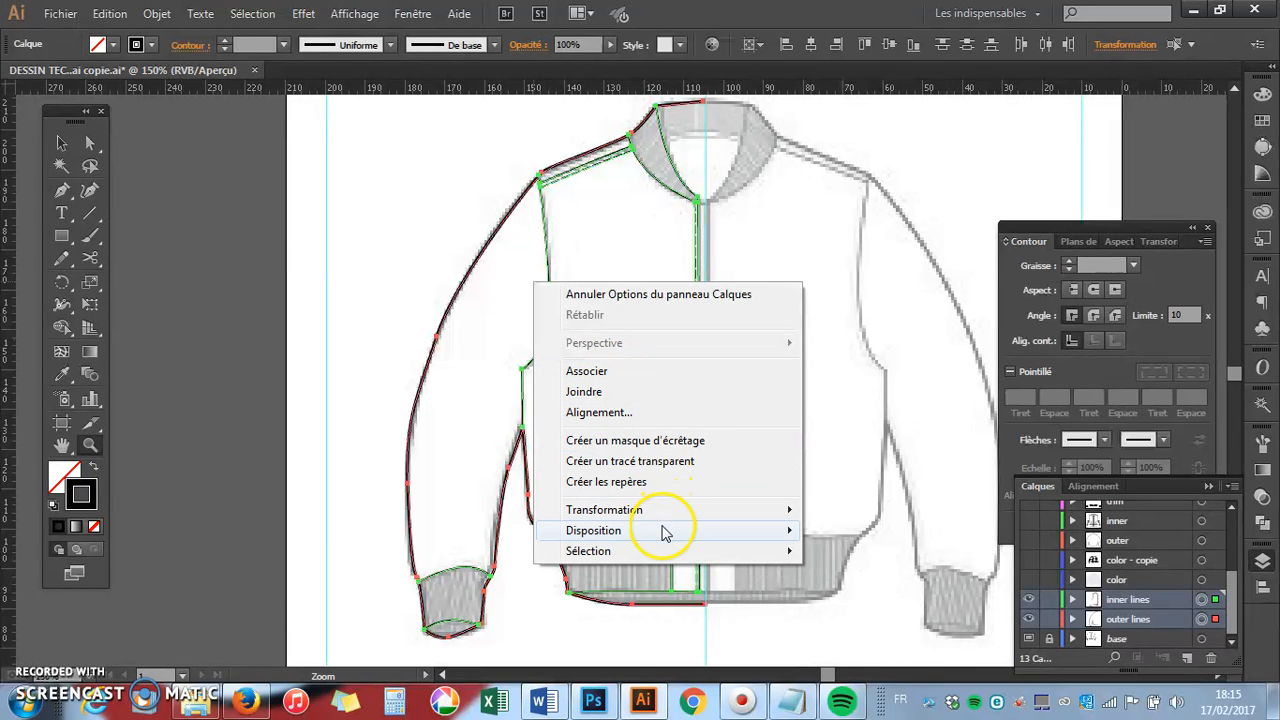
mouse_move(658, 538)
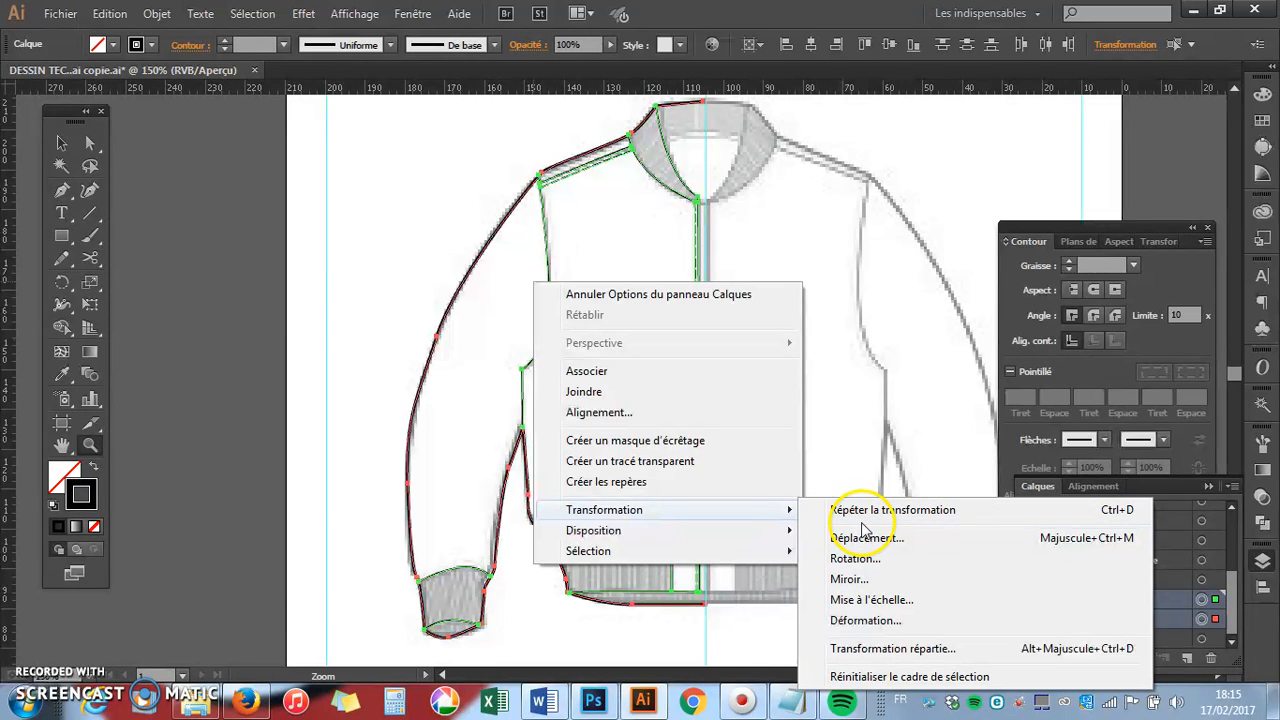
click(849, 580)
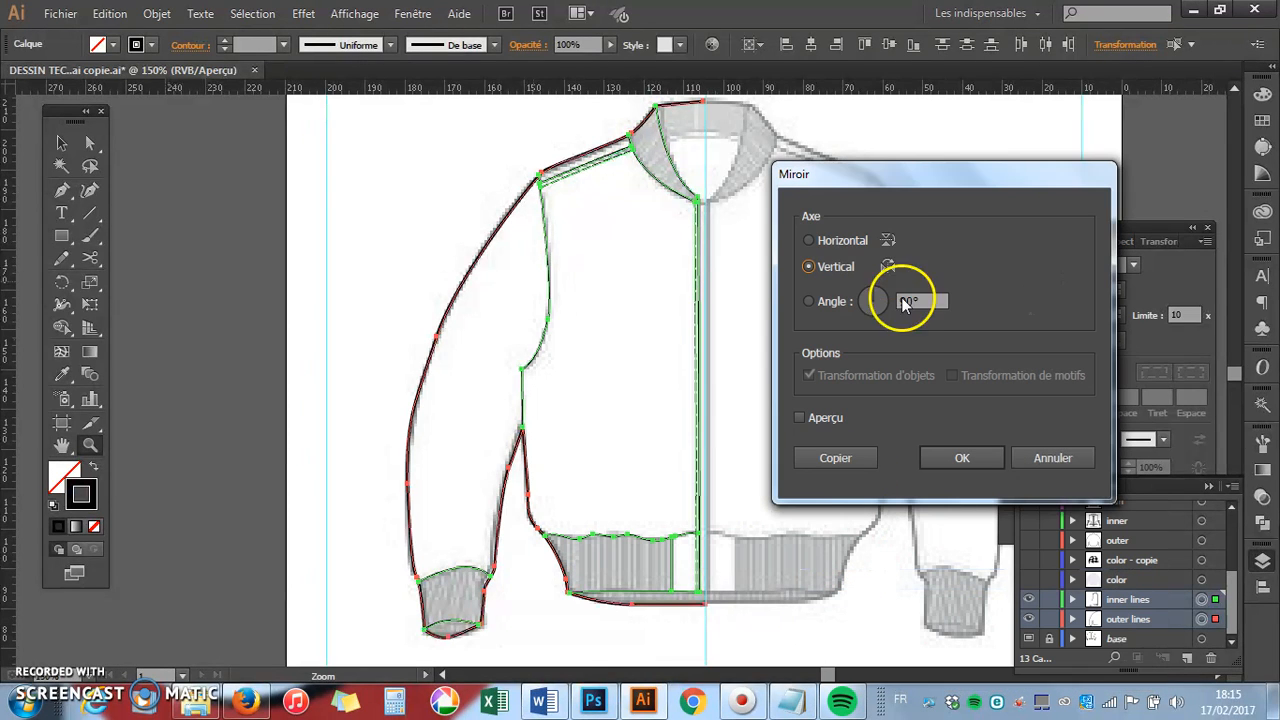